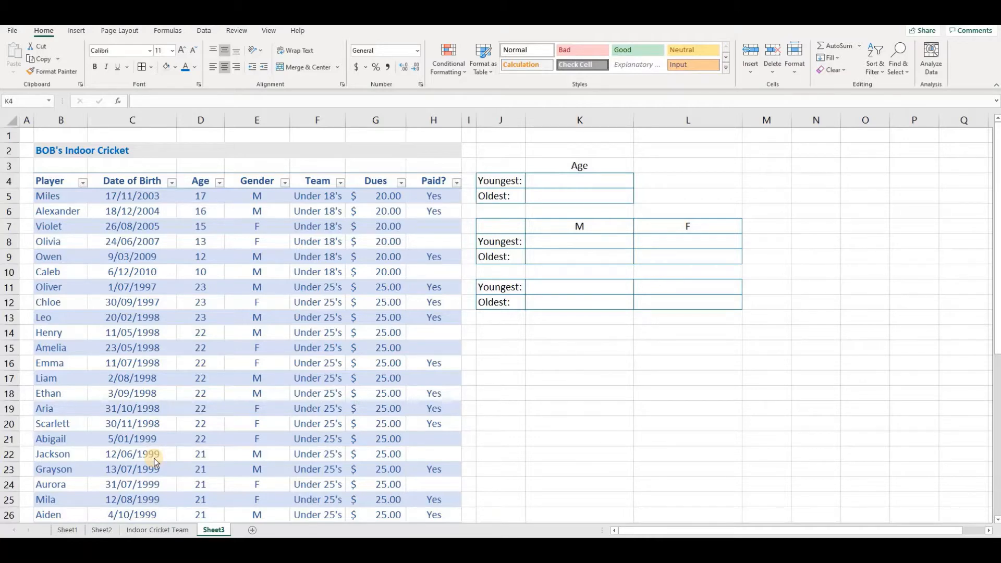
{"action": "left_click", "coordinate": [206, 172]}
{"action": "left_click", "coordinate": [206, 171]}
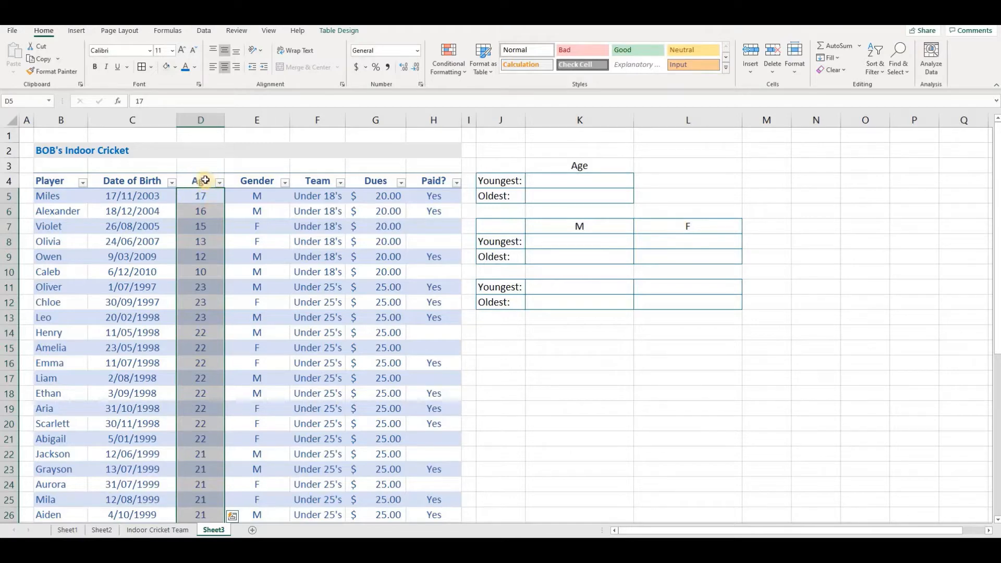
{"action": "left_click", "coordinate": [206, 180]}
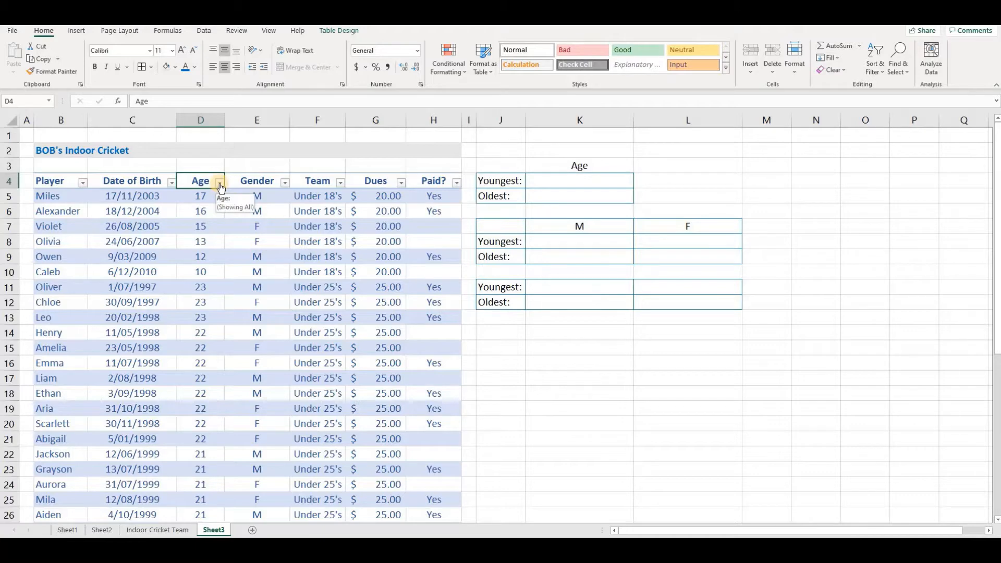
{"action": "left_click", "coordinate": [220, 183]}
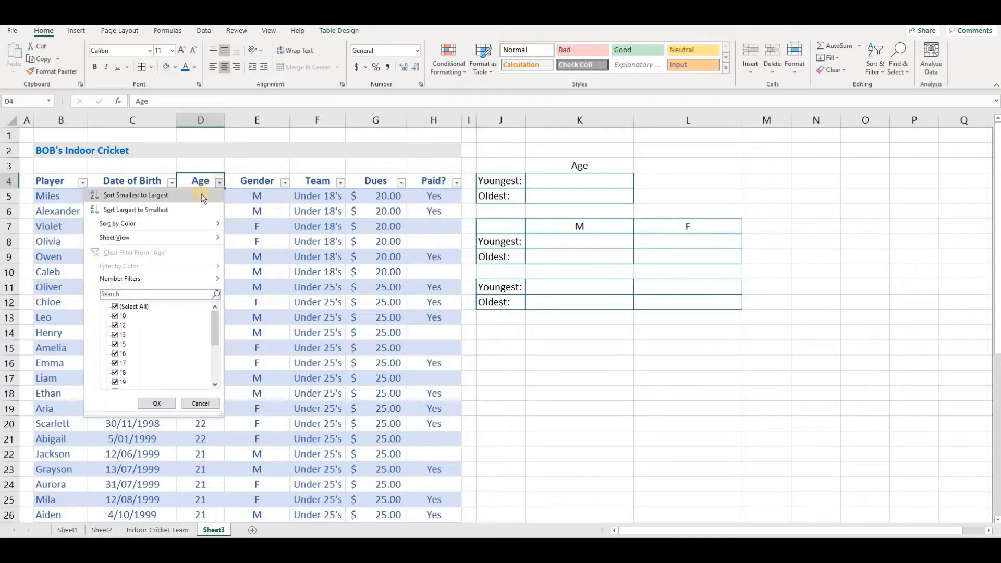
{"action": "left_click", "coordinate": [209, 179]}
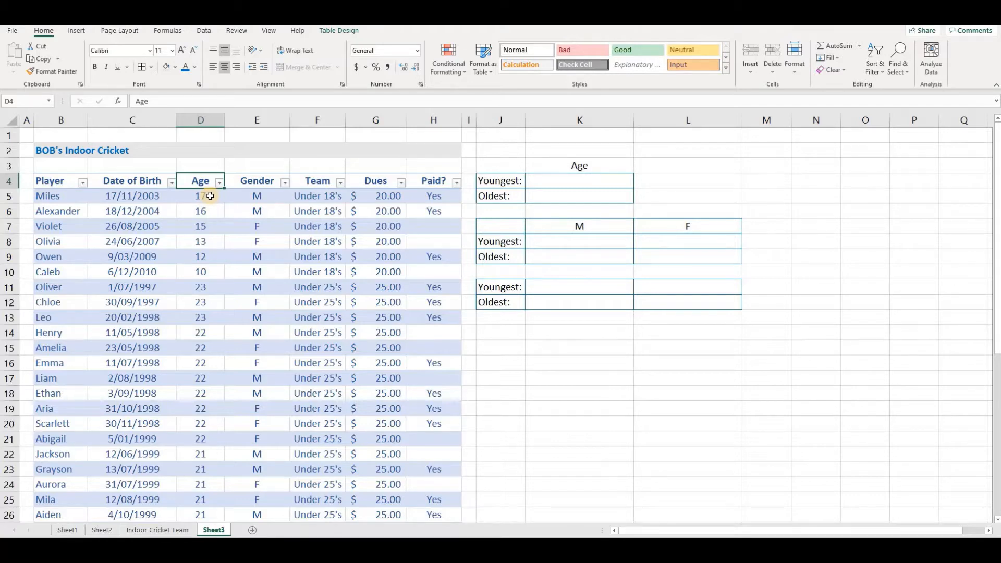
Calculate the overall youngest age in K4 with MIN over the table's Age column.
{"action": "left_click", "coordinate": [588, 181]}
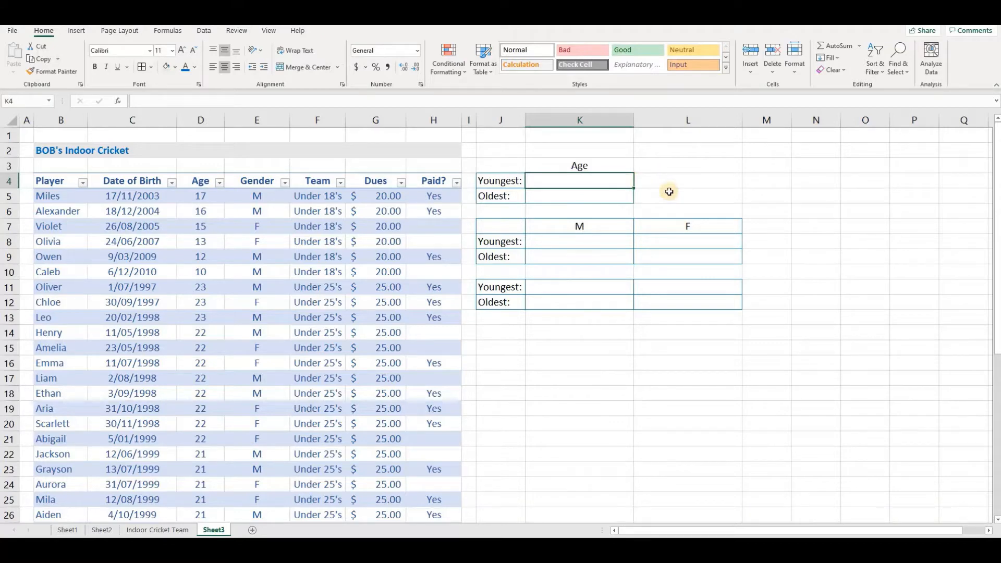
{"action": "type", "text": "=min"}
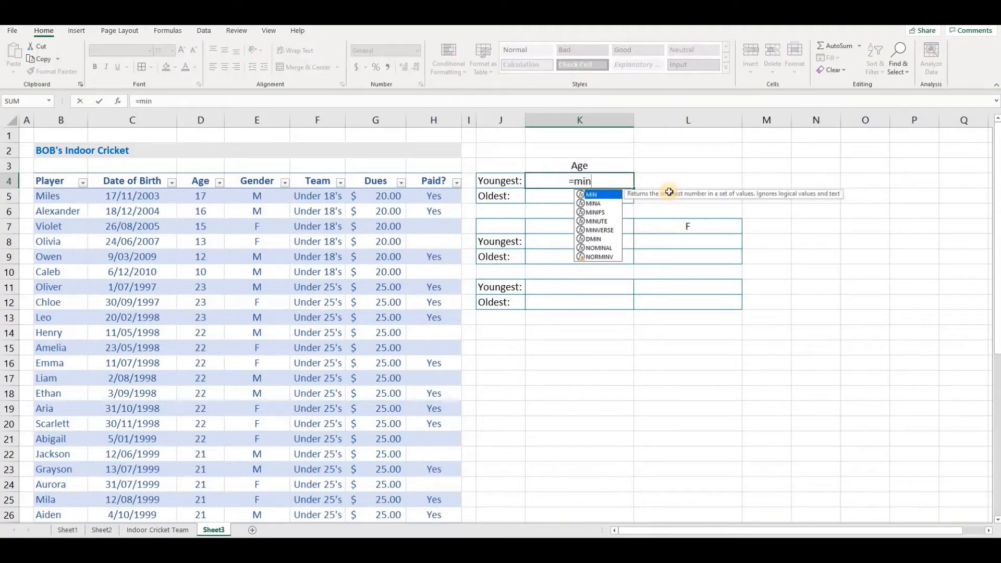
{"action": "type", "text": "("}
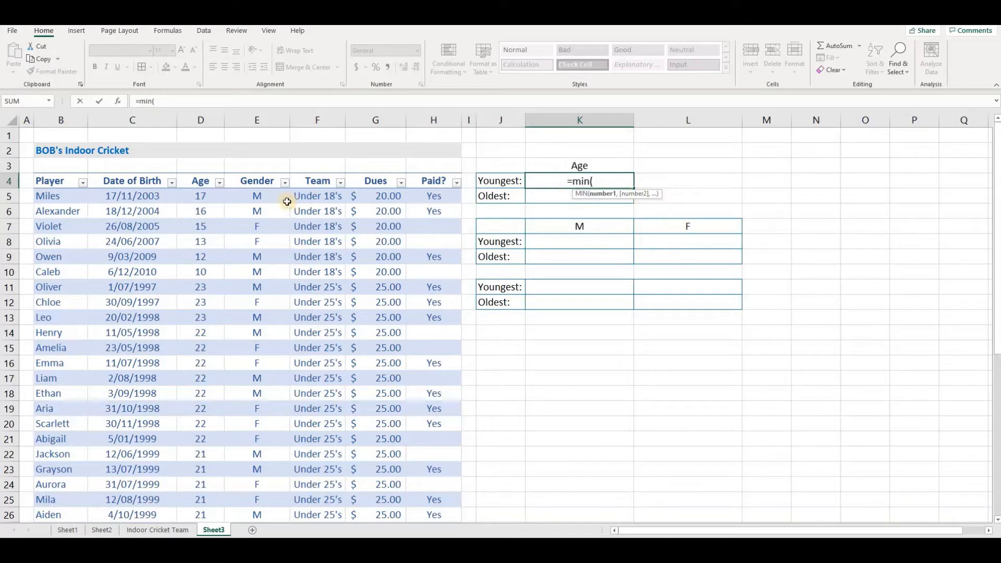
{"action": "left_click", "coordinate": [204, 174]}
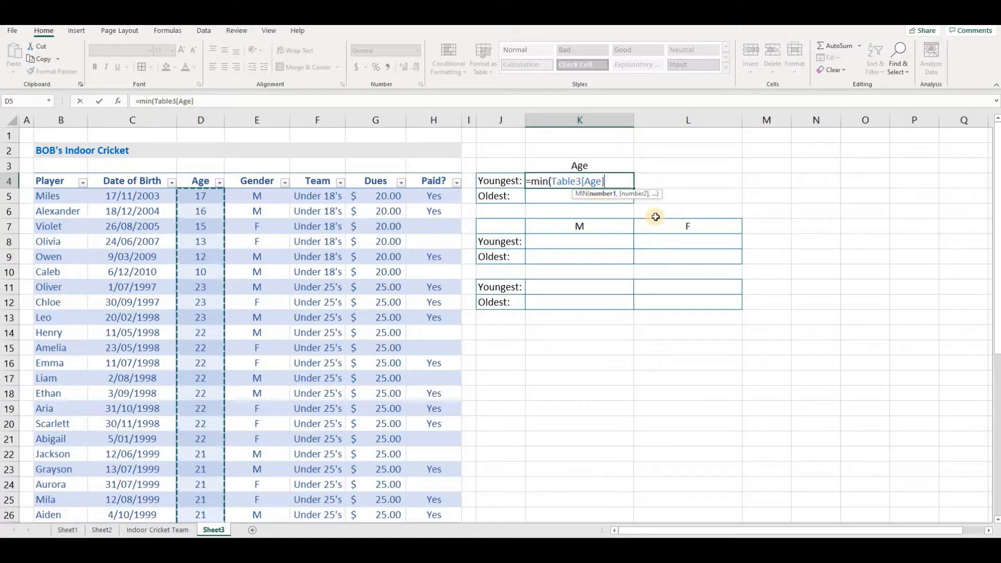
{"action": "type", "text": ")"}
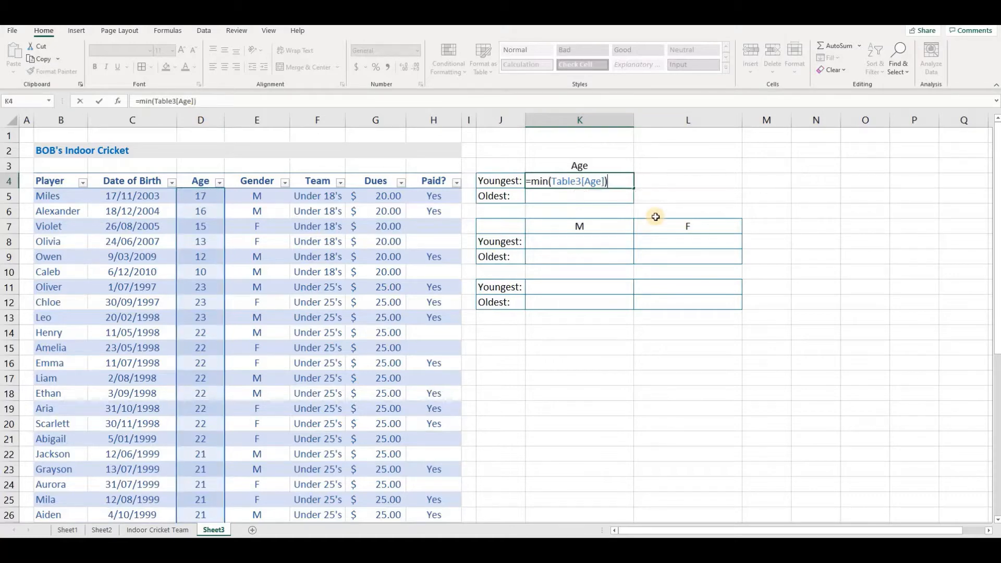
{"action": "key", "text": "Return"}
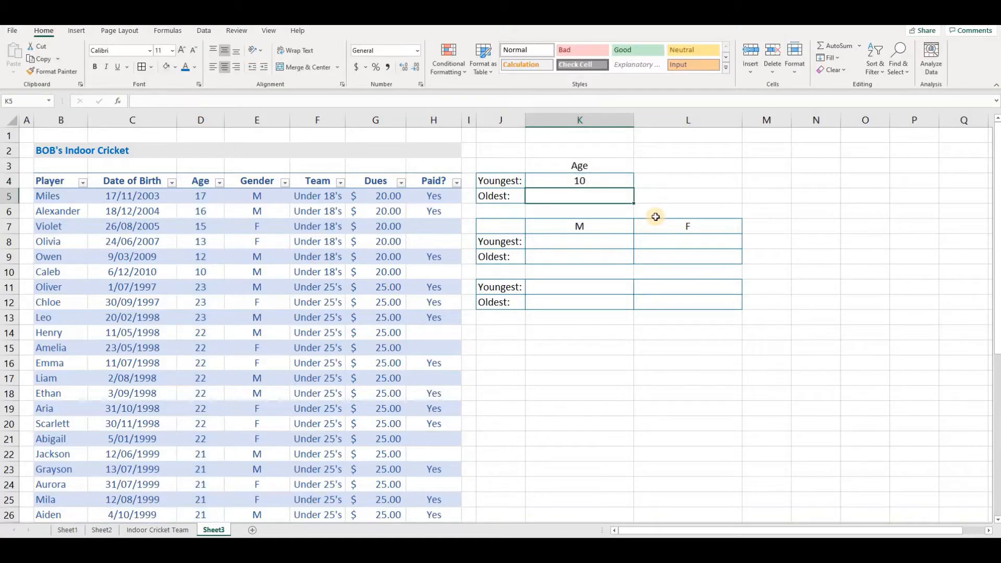
Sort the player table by age from smallest to largest to check the youngest age, and undo the sort.
{"action": "left_click", "coordinate": [592, 181]}
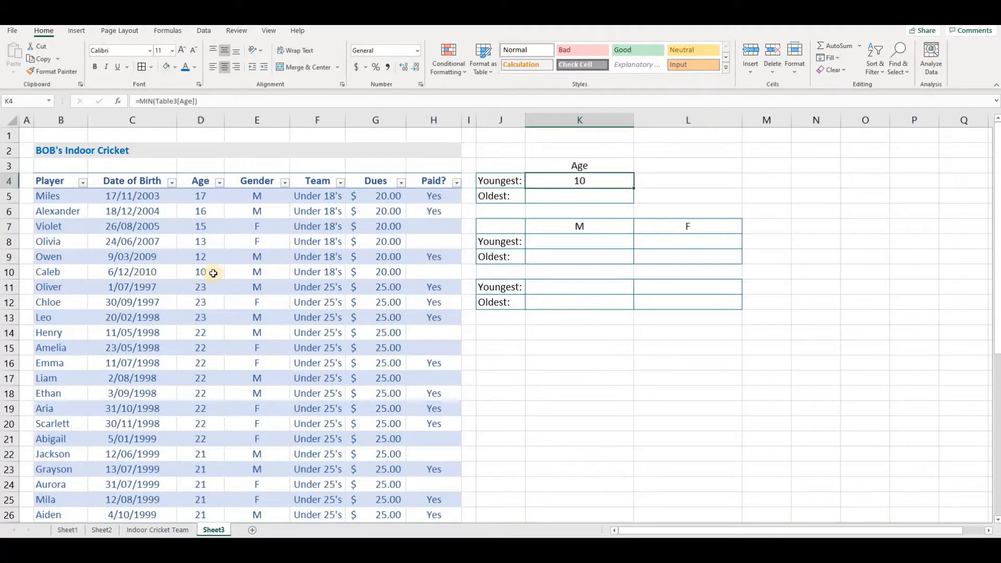
{"action": "left_click", "coordinate": [220, 182]}
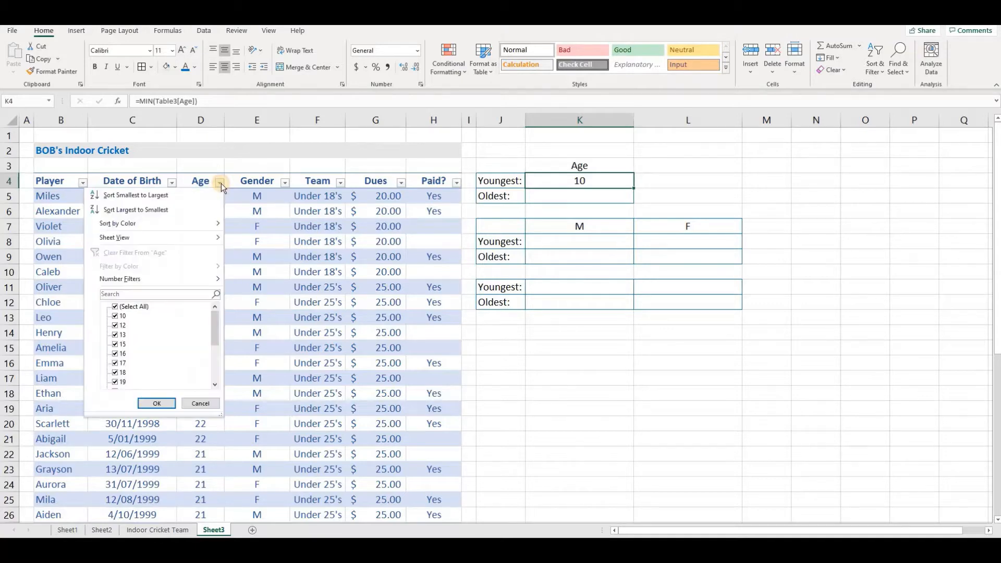
{"action": "left_click", "coordinate": [196, 195]}
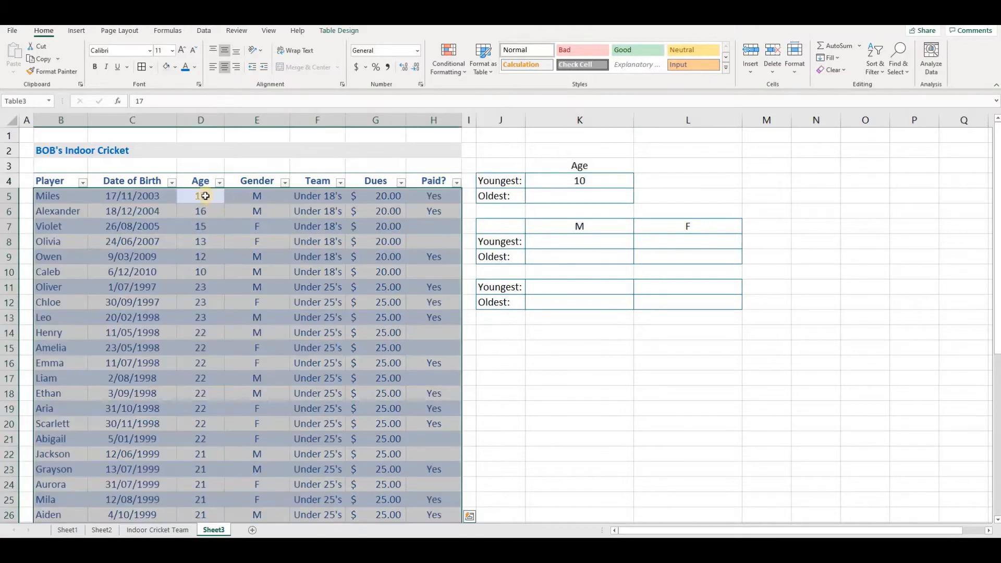
{"action": "left_click", "coordinate": [207, 197]}
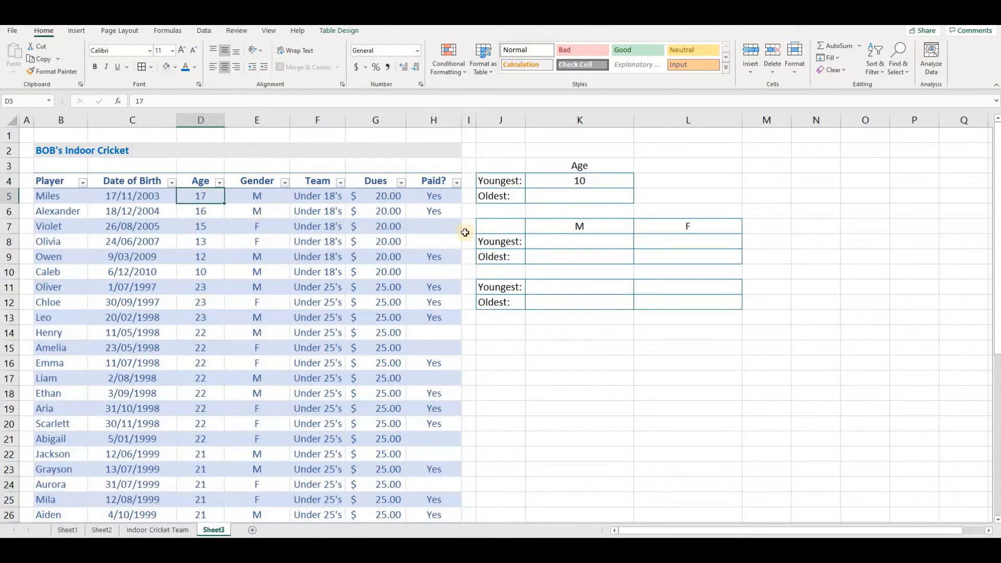
{"action": "left_click", "coordinate": [585, 180]}
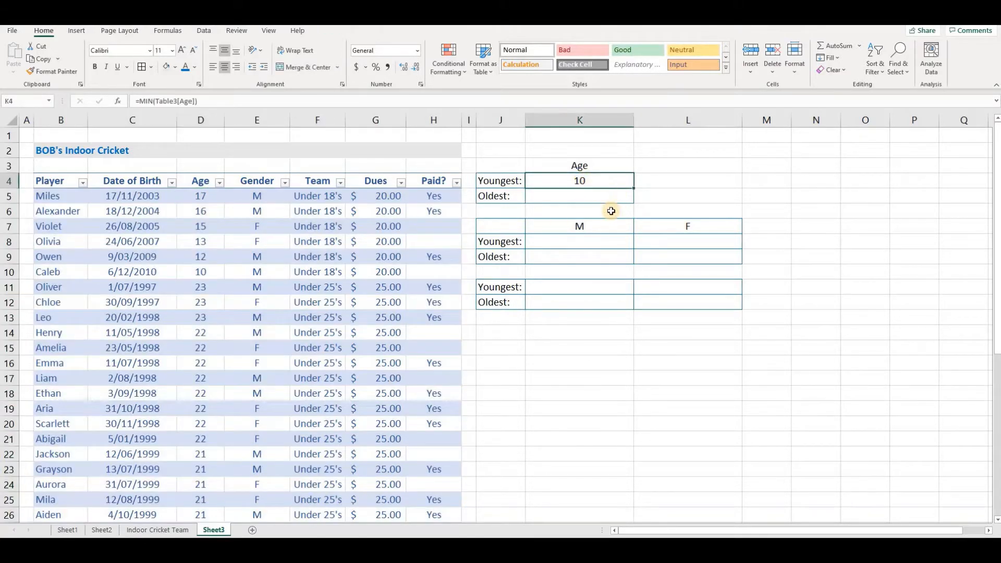
{"action": "left_click", "coordinate": [201, 197]}
{"action": "left_click_drag", "start_coordinate": [201, 259], "coordinate": [206, 394]}
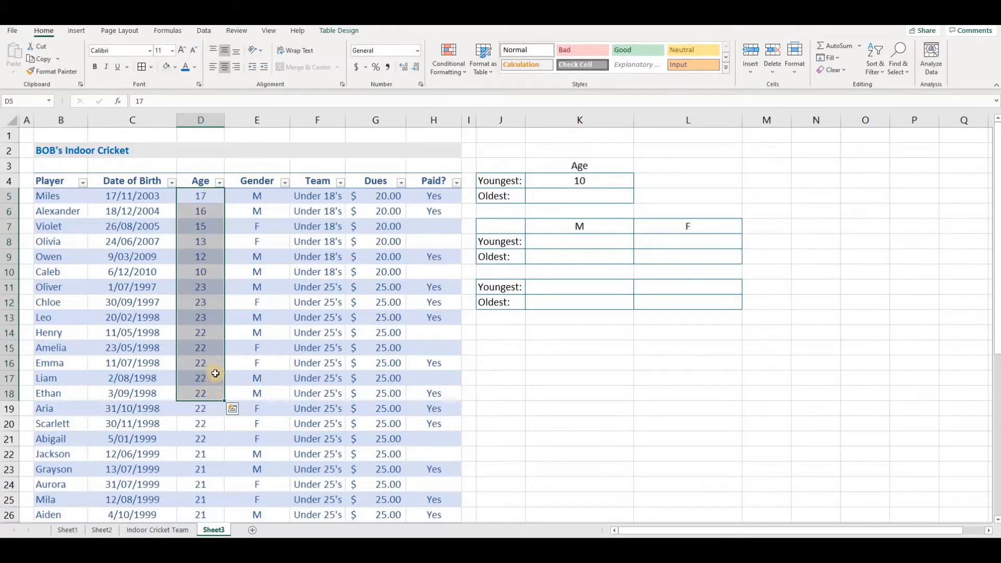
{"action": "left_click", "coordinate": [207, 192]}
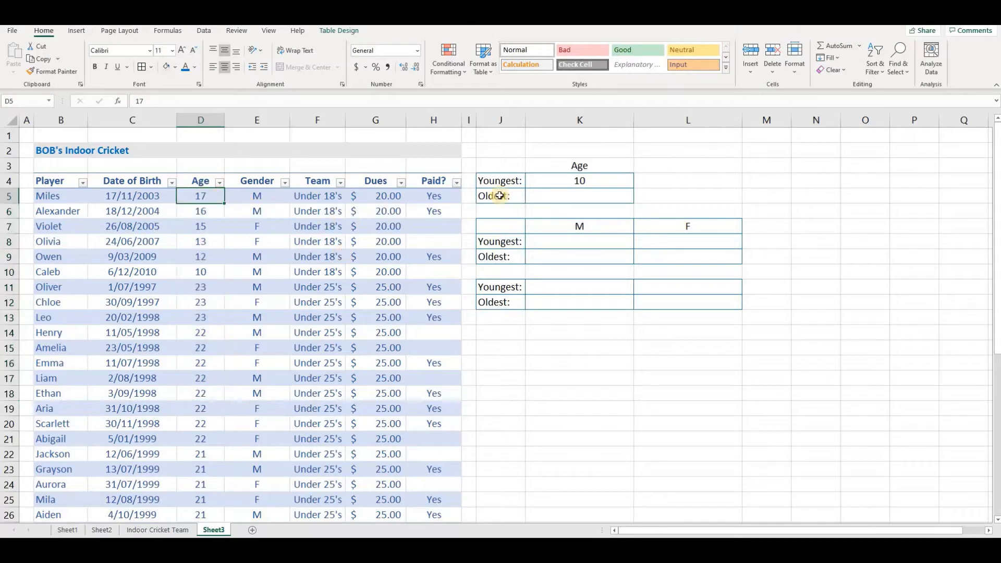
{"action": "left_click", "coordinate": [576, 184]}
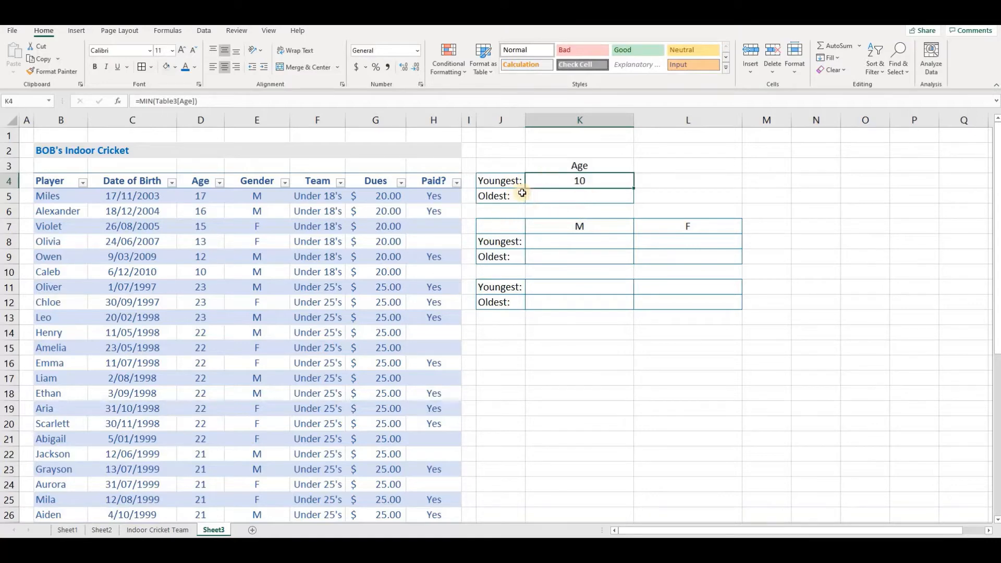
Calculate the overall oldest age in K5 with MAX over the table's Age column.
{"action": "left_click", "coordinate": [566, 192]}
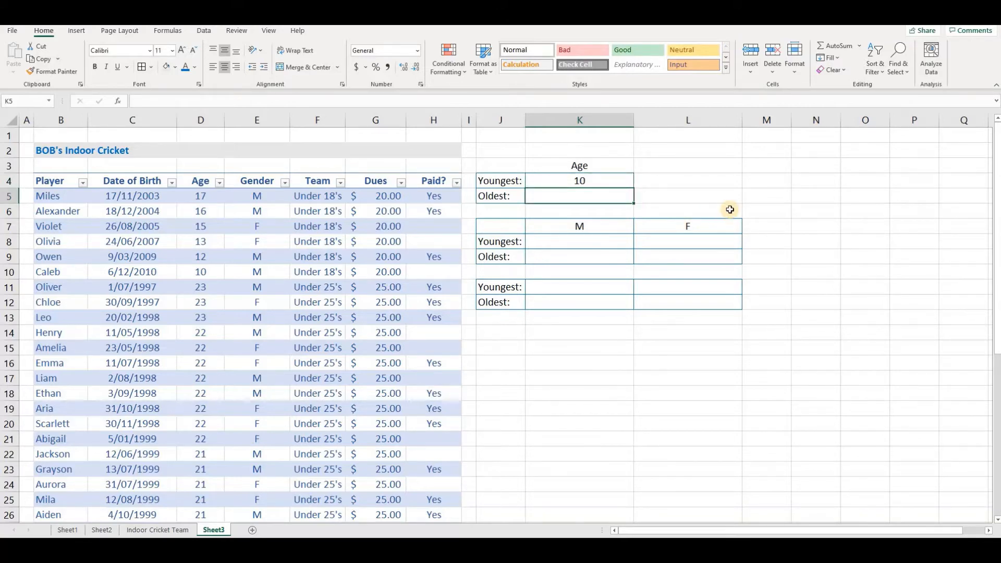
{"action": "type", "text": "=max("}
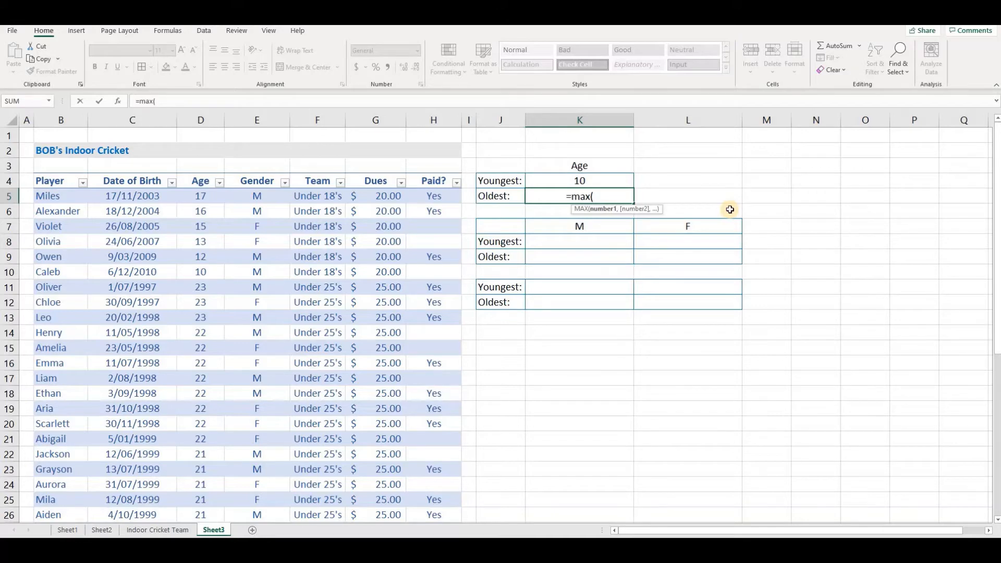
{"action": "left_click", "coordinate": [202, 172]}
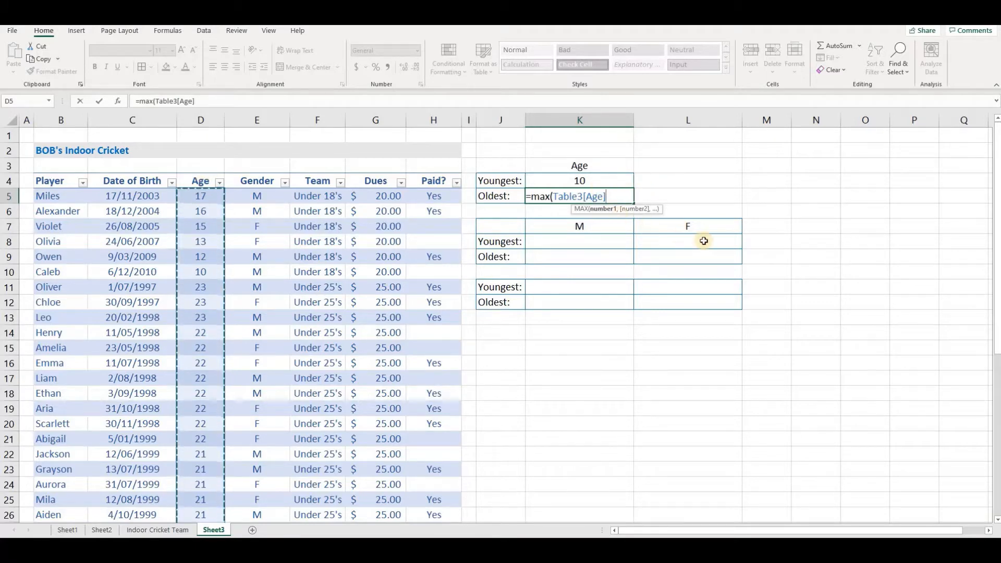
{"action": "type", "text": ")"}
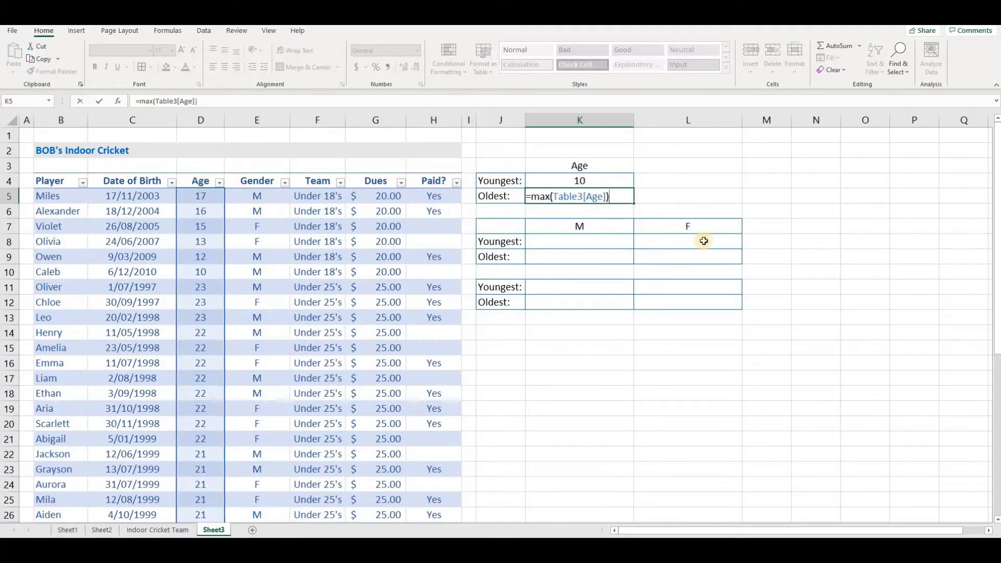
{"action": "key", "text": "Return"}
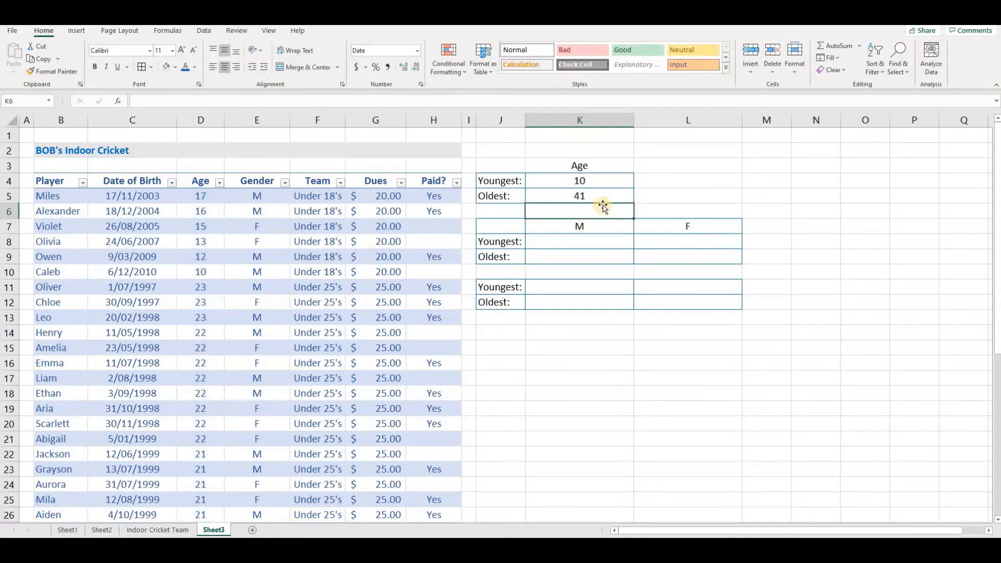
Sort the player table by age from largest to smallest and check the MAX formula in K5 against it.
{"action": "left_click", "coordinate": [219, 183]}
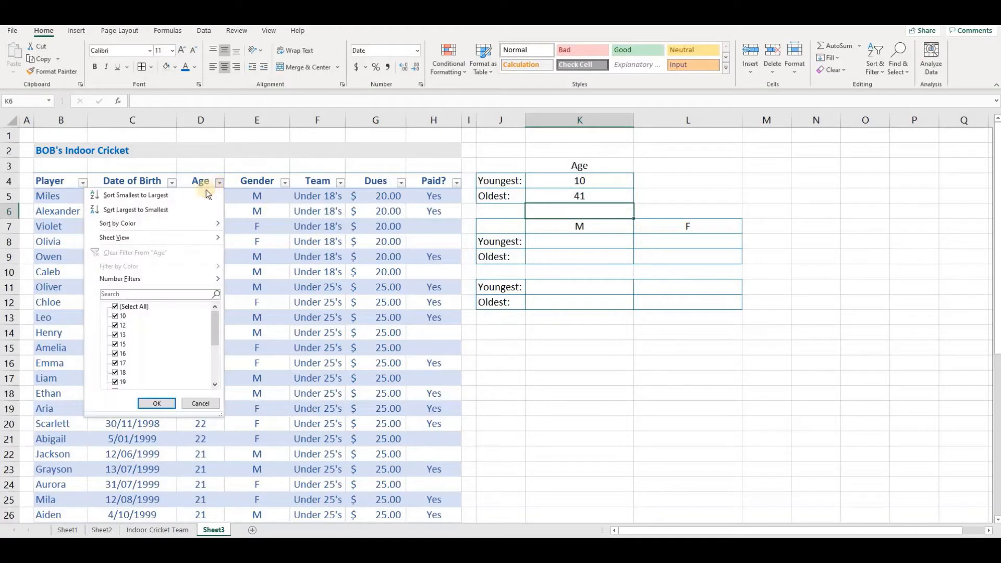
{"action": "left_click", "coordinate": [188, 209]}
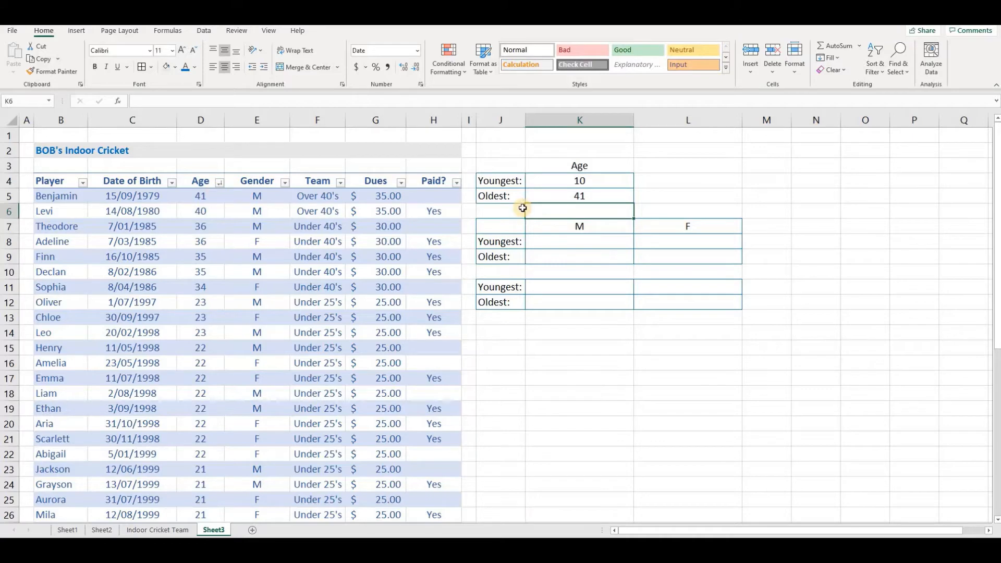
{"action": "left_click", "coordinate": [594, 195]}
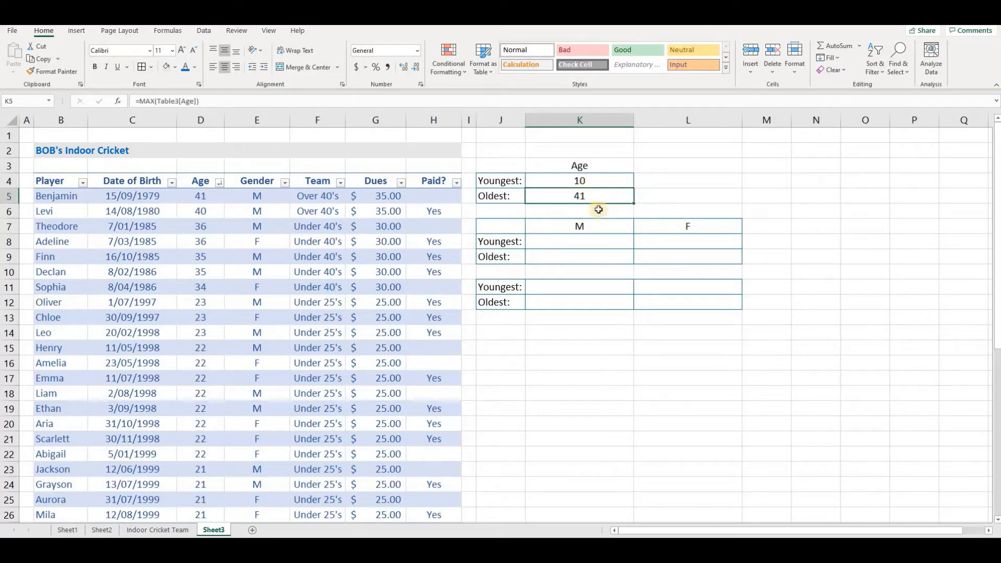
{"action": "left_click", "coordinate": [276, 103]}
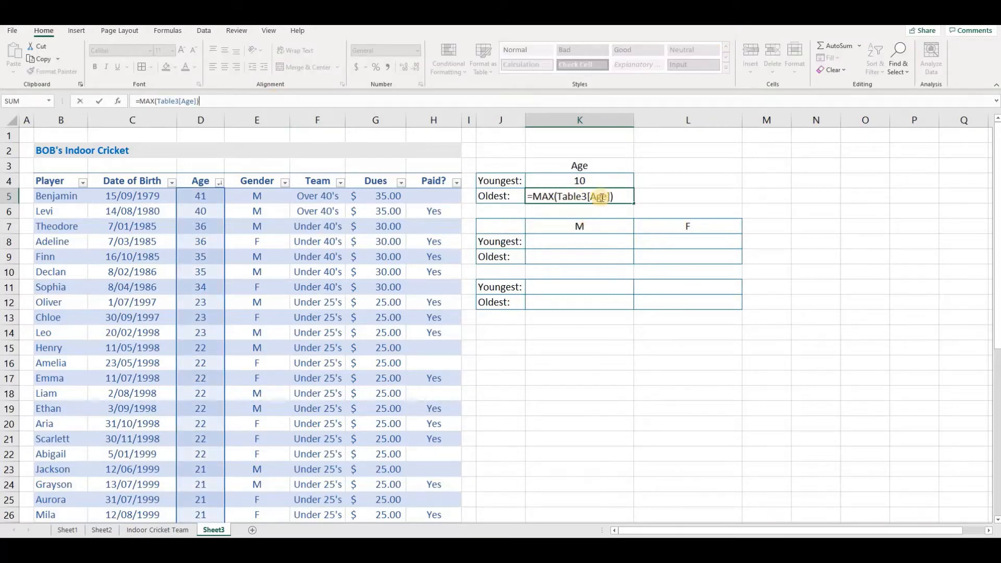
{"action": "left_click_drag", "start_coordinate": [202, 196], "coordinate": [203, 351]}
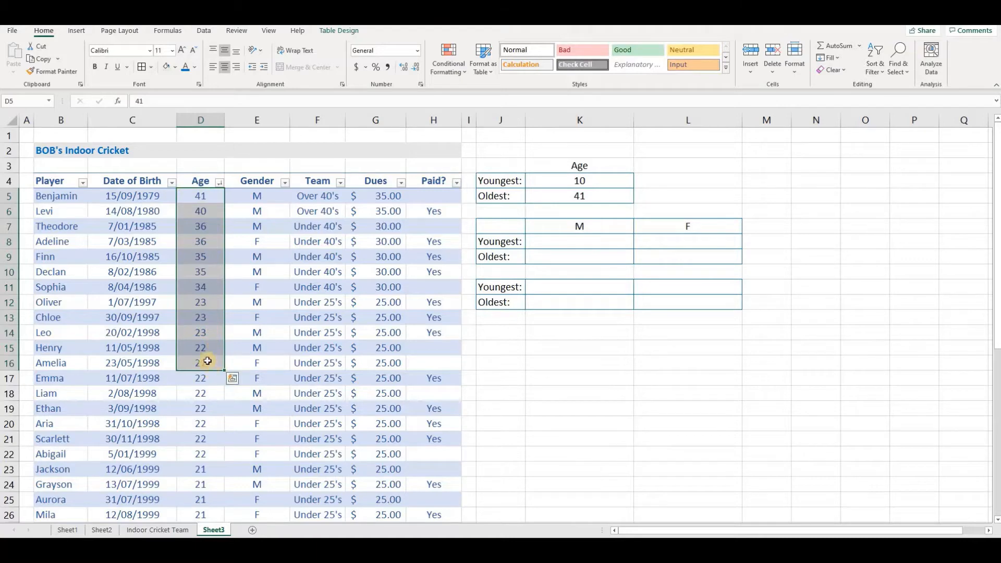
{"action": "left_click", "coordinate": [212, 238]}
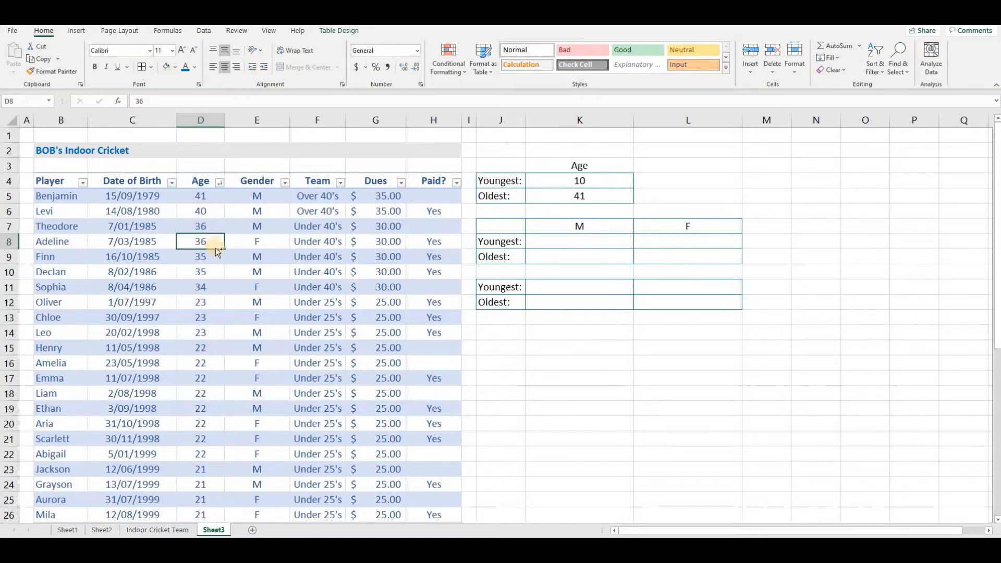
Undo the largest-to-smallest age sort to restore the table's original order.
{"action": "key", "text": "ctrl+z"}
{"action": "key", "text": "ctrl+z"}
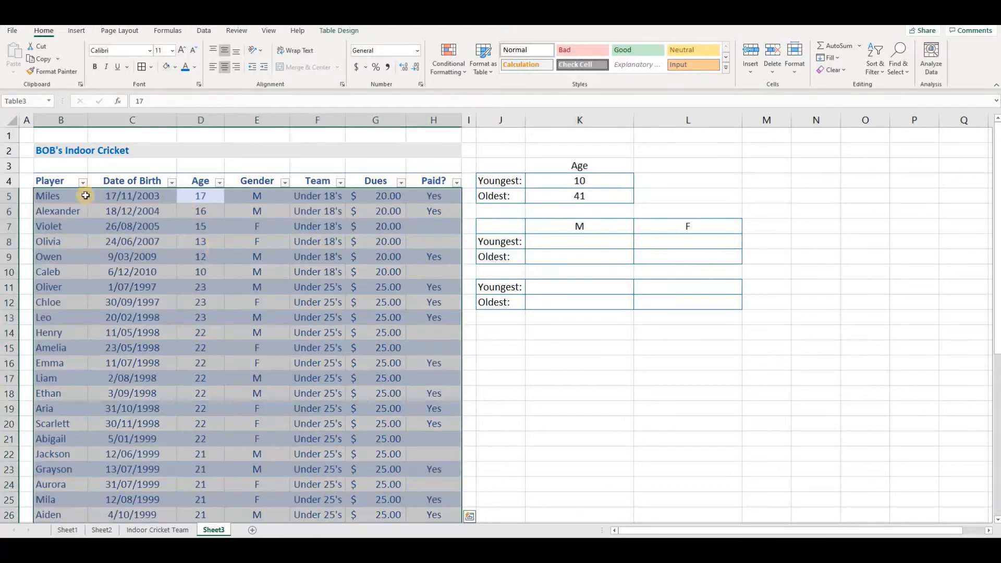
{"action": "left_click", "coordinate": [68, 195]}
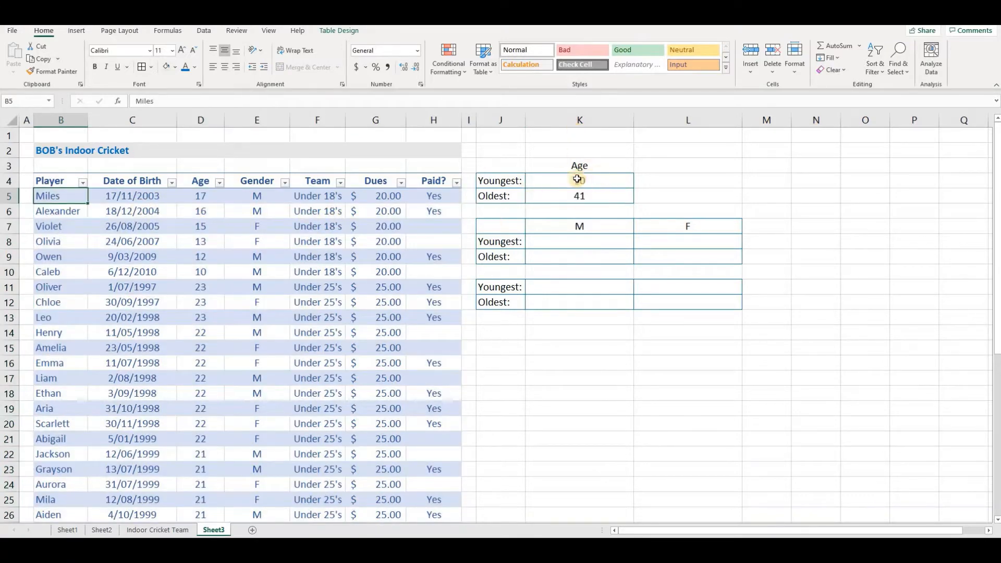
{"action": "left_click", "coordinate": [577, 196]}
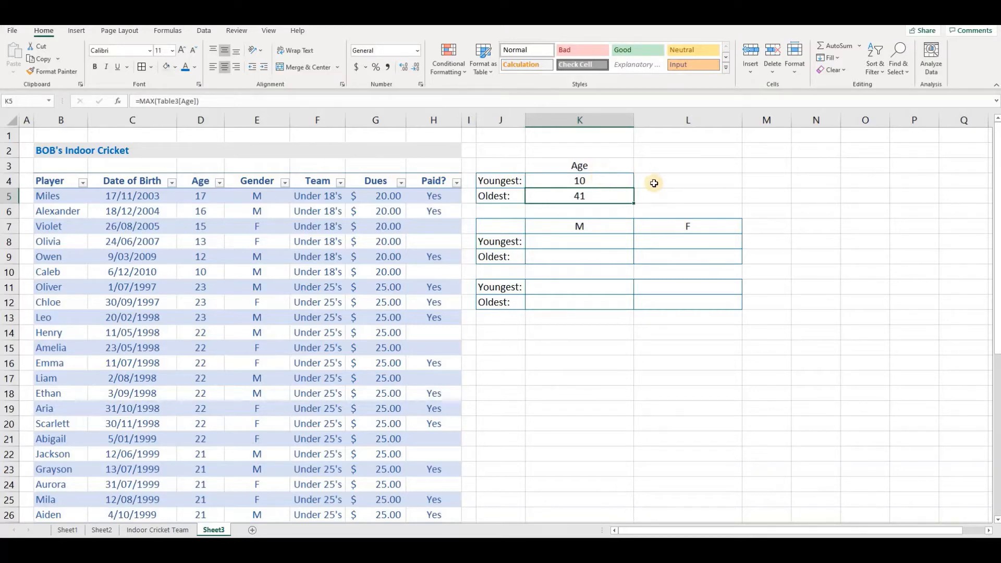
{"action": "left_click", "coordinate": [583, 244]}
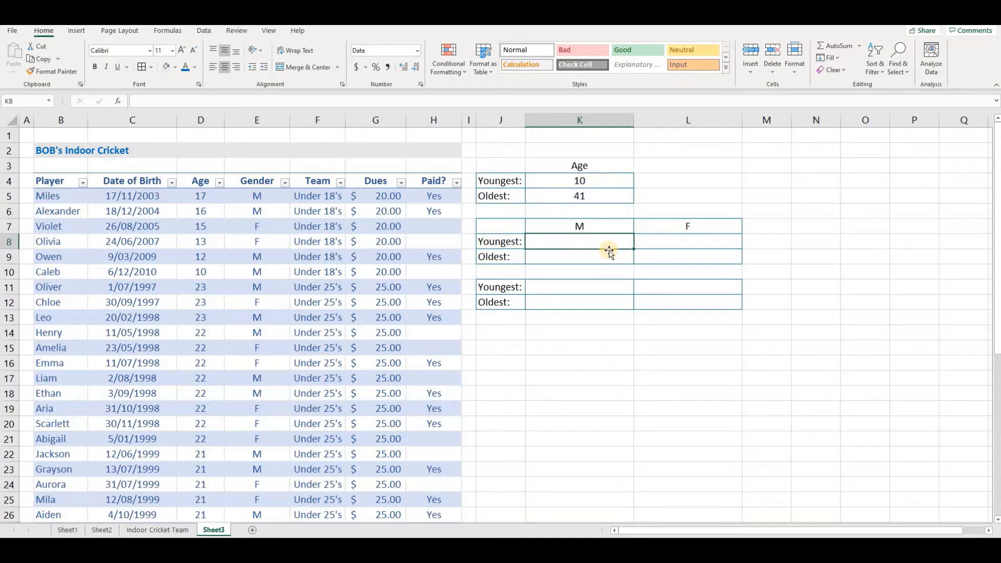
{"action": "left_click", "coordinate": [585, 229]}
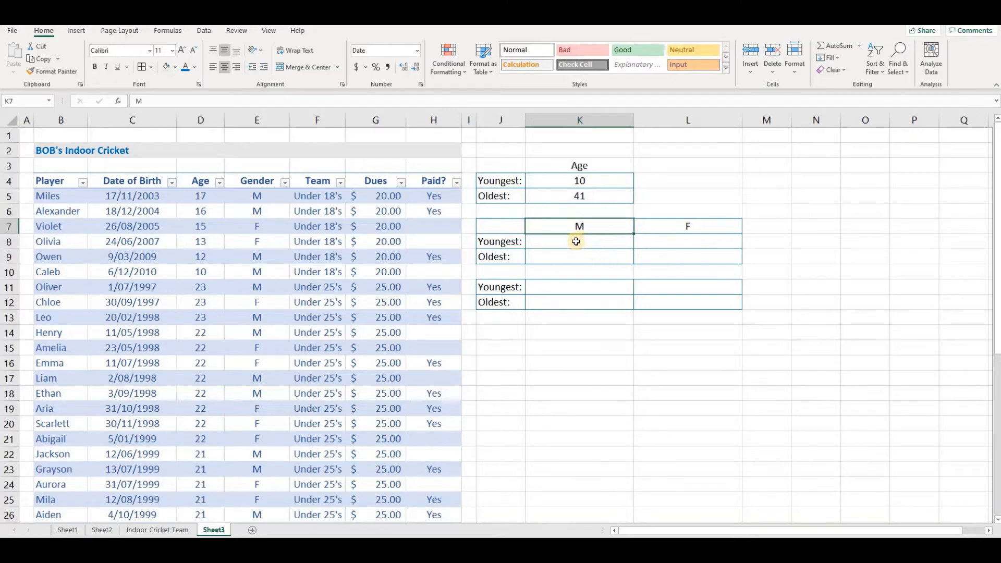
{"action": "left_click", "coordinate": [576, 242]}
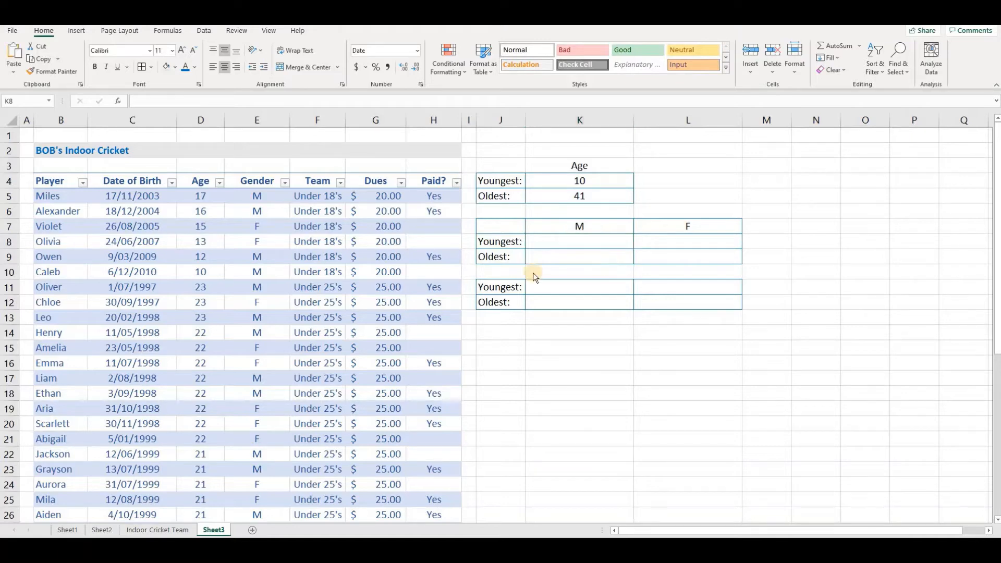
{"action": "left_click", "coordinate": [604, 180]}
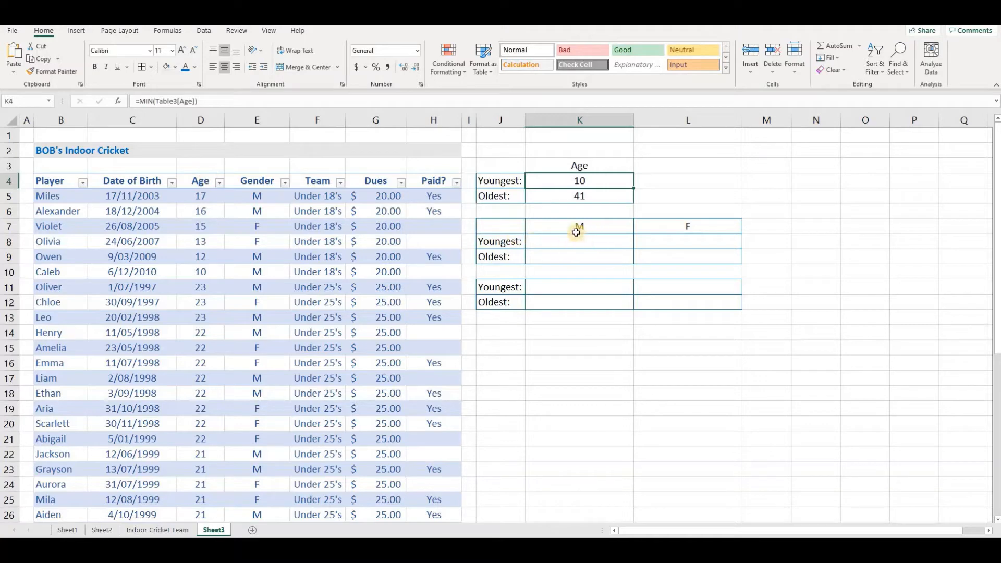
{"action": "left_click", "coordinate": [615, 239]}
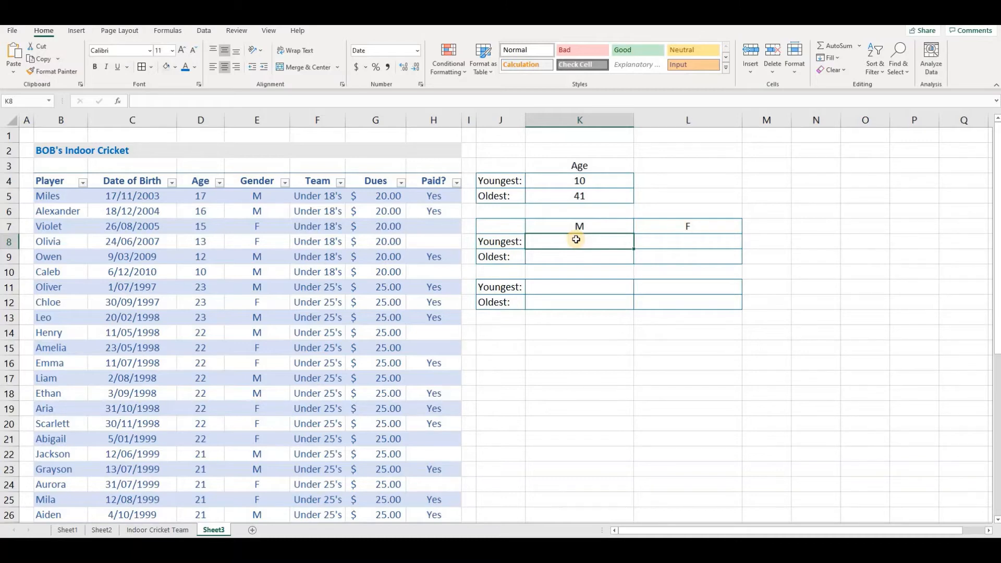
{"action": "left_click", "coordinate": [591, 180]}
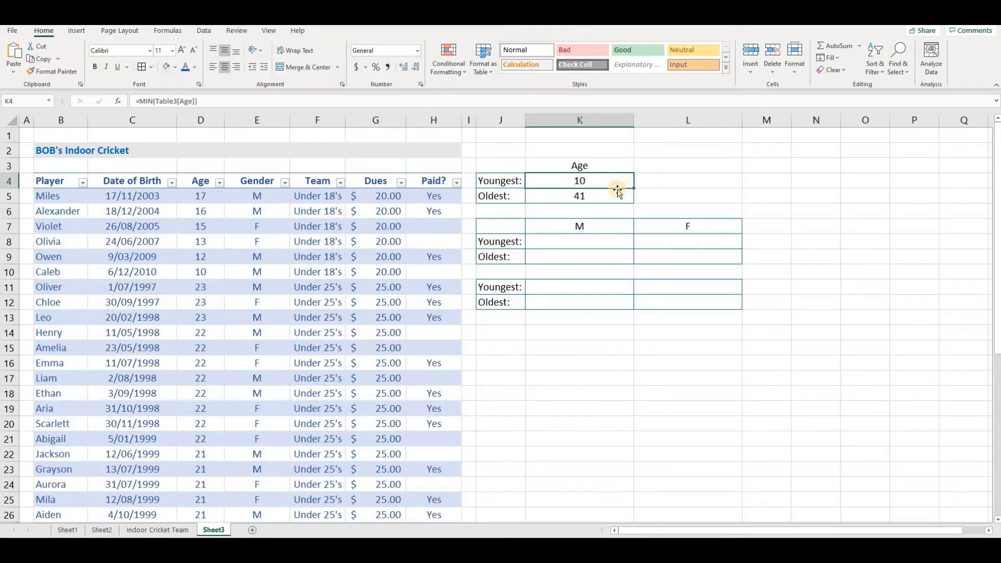
{"action": "left_click", "coordinate": [594, 240]}
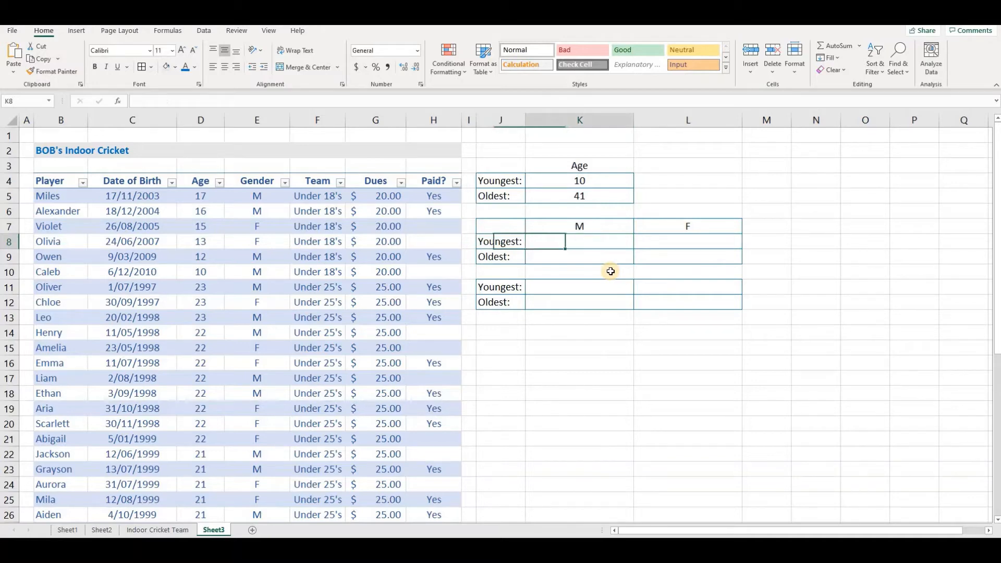
{"action": "key", "text": "Up"}
{"action": "key", "text": "Tab"}
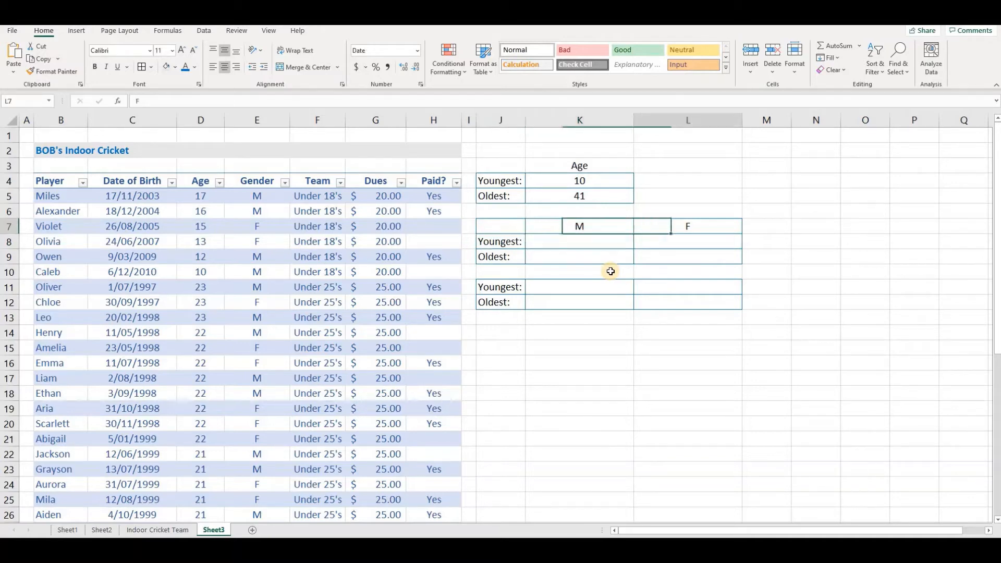
Find the youngest male's date of birth in K8 with MAXIFS over the table's Date of Birth column, matching Gender to K$7.
{"action": "key", "text": "Return"}
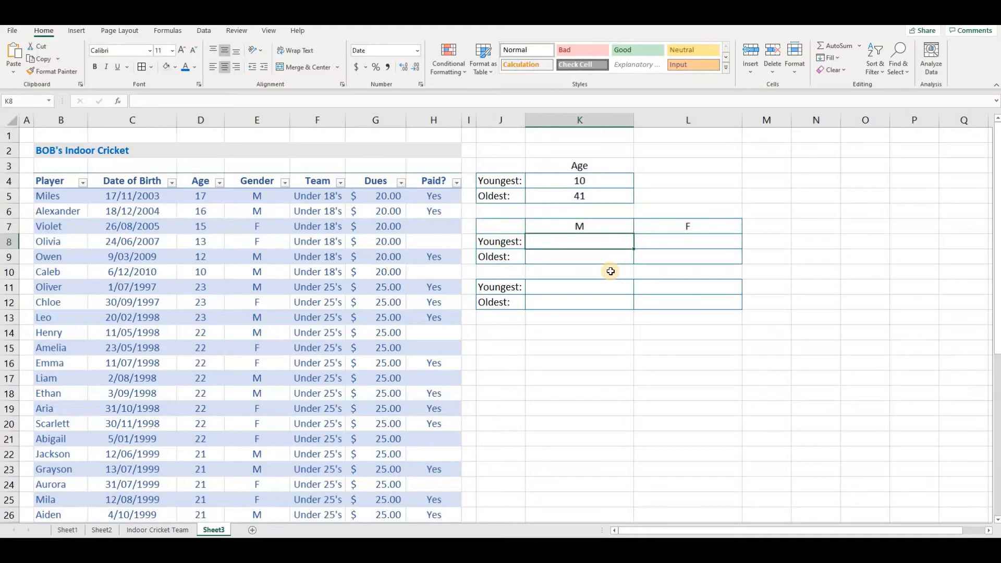
{"action": "type", "text": "=maxifs"}
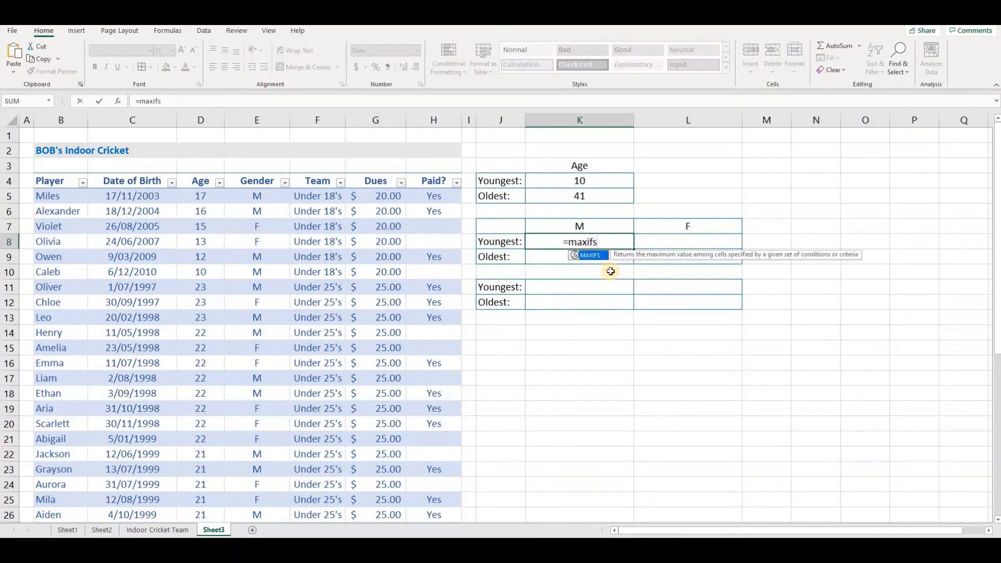
{"action": "type", "text": "("}
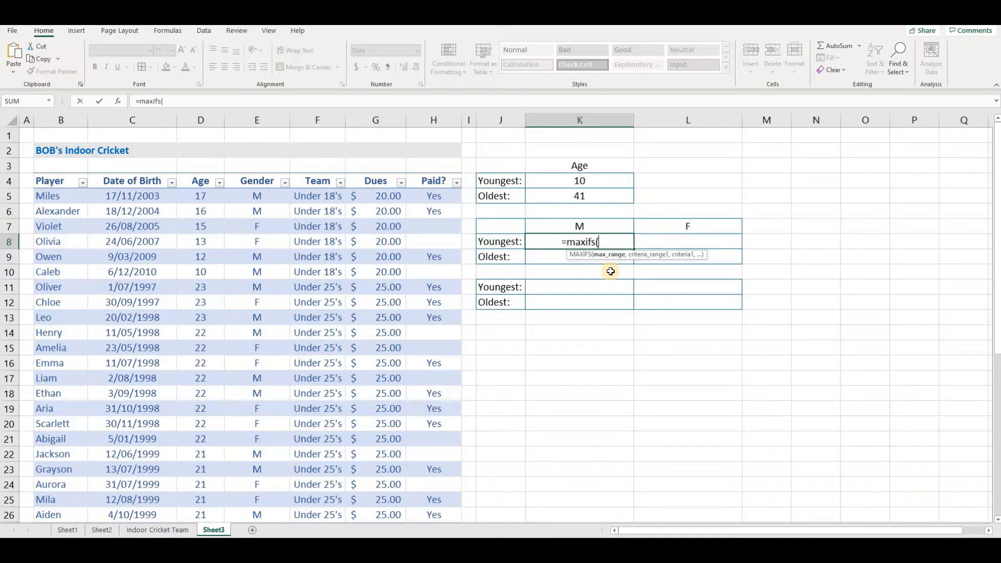
{"action": "left_click", "coordinate": [127, 174]}
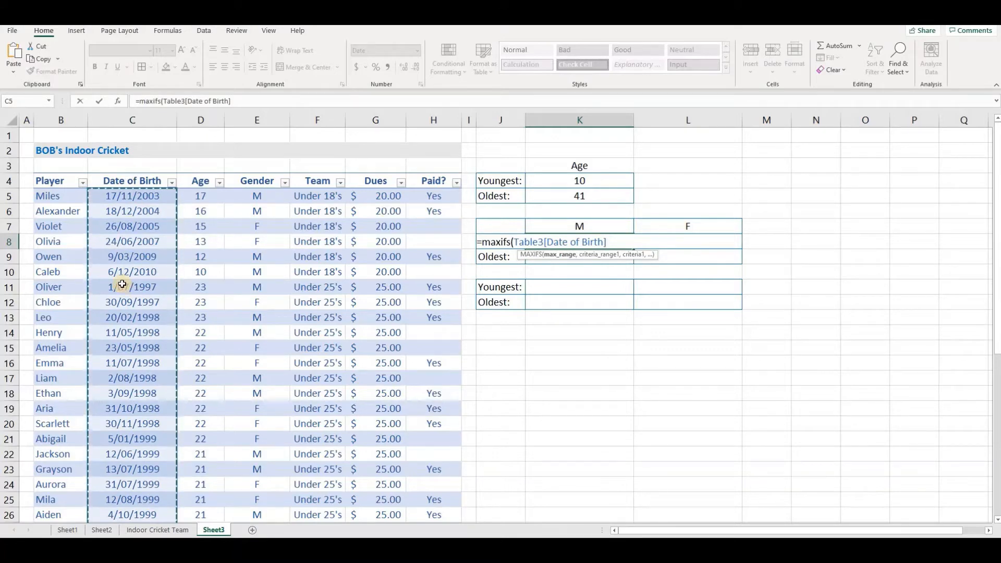
{"action": "type", "text": ","}
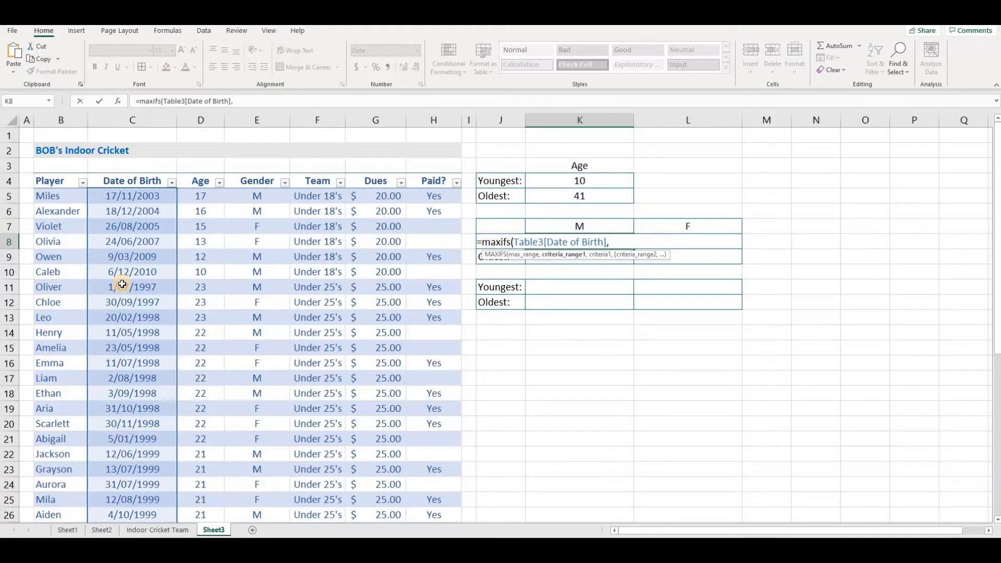
{"action": "left_click", "coordinate": [262, 172]}
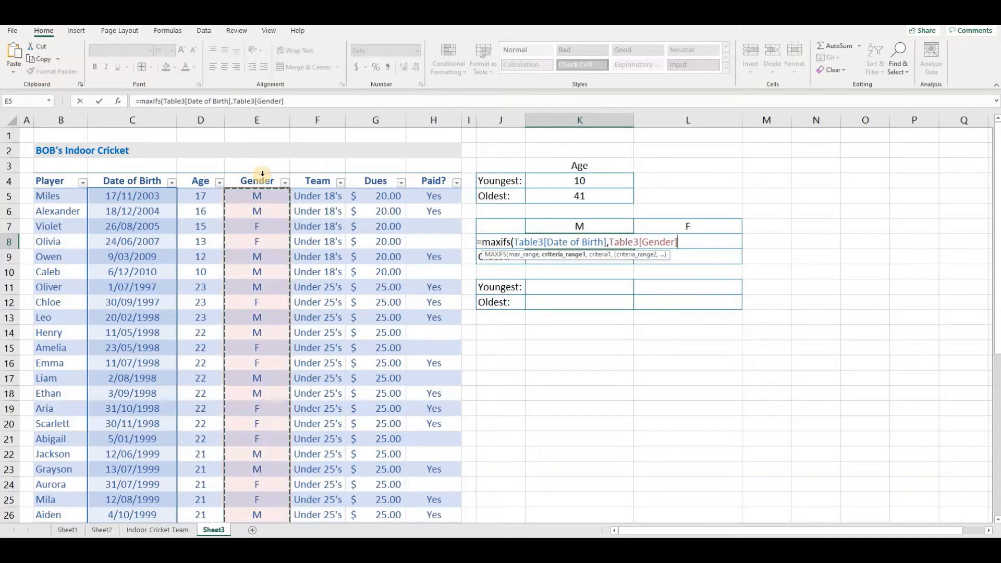
{"action": "type", "text": ","}
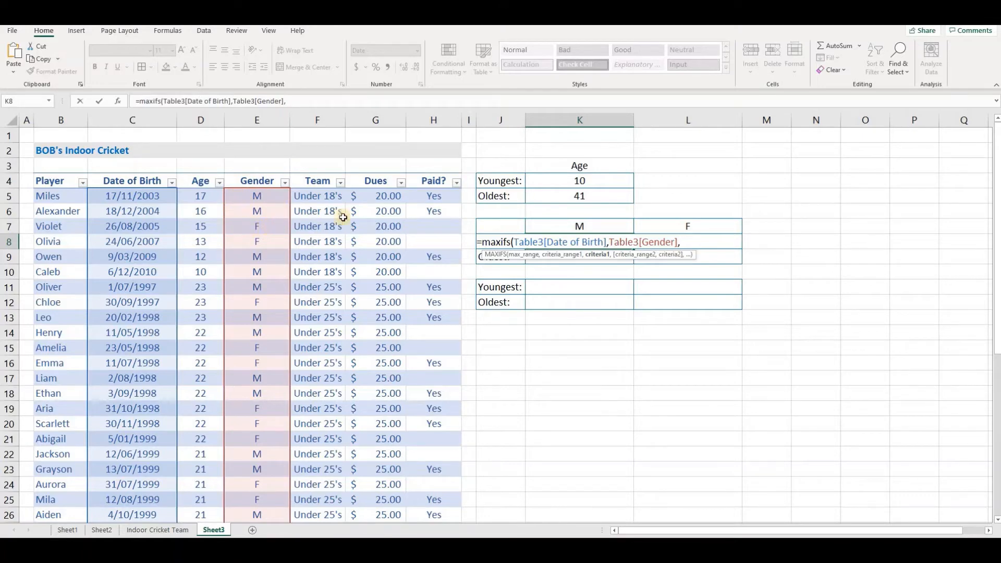
{"action": "left_click", "coordinate": [589, 226]}
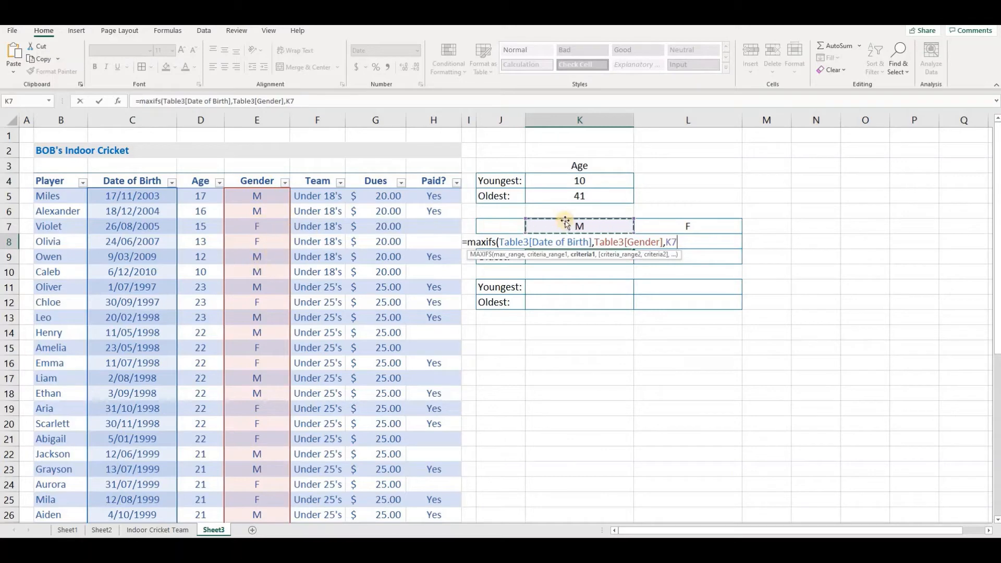
{"action": "key", "text": "F4"}
{"action": "key", "text": "F4"}
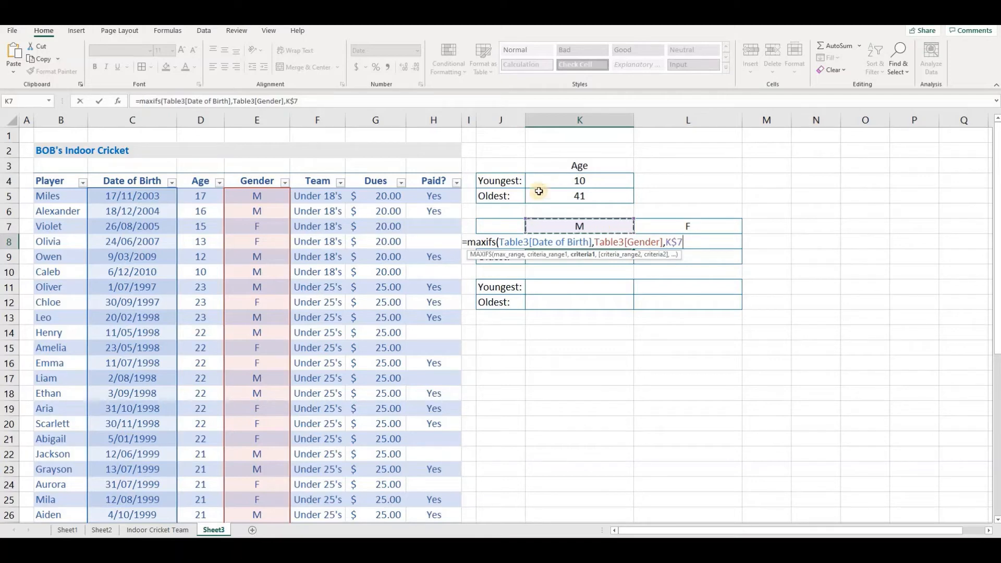
{"action": "type", "text": ")"}
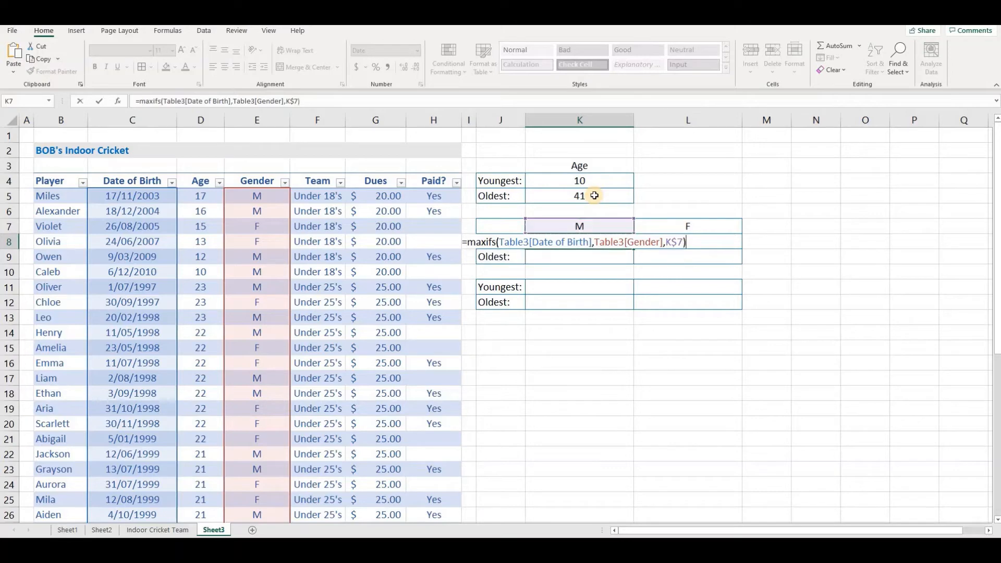
{"action": "key", "text": "Return"}
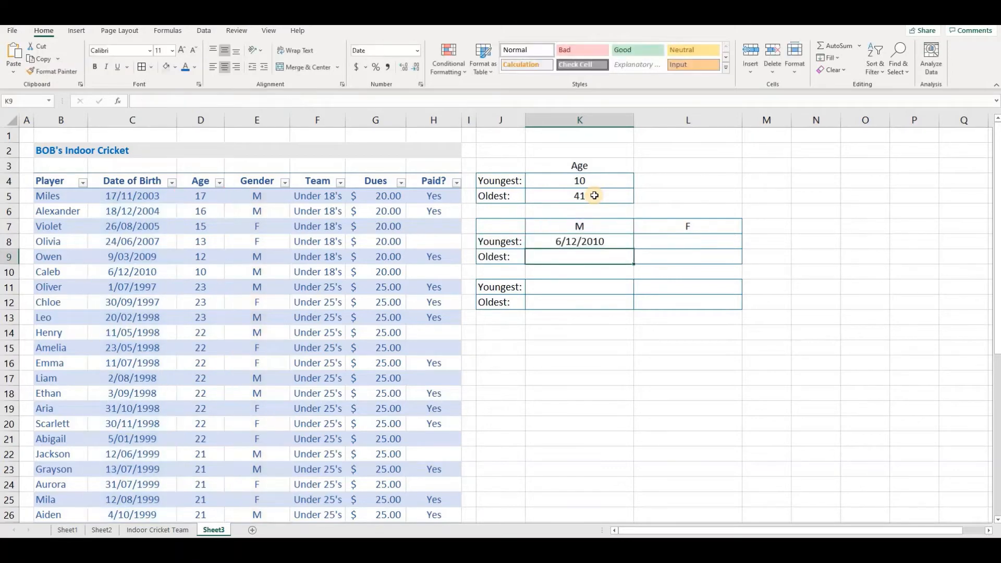
{"action": "key", "text": "Up"}
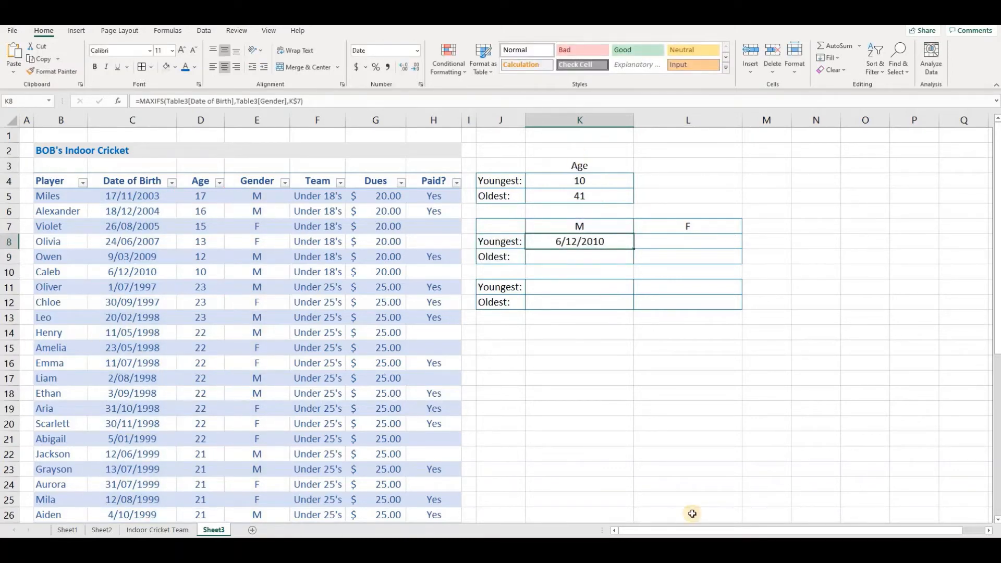
Sort the player table by date of birth from newest to oldest to check the youngest male, and undo the sort.
{"action": "left_click", "coordinate": [169, 186]}
{"action": "left_click", "coordinate": [171, 183]}
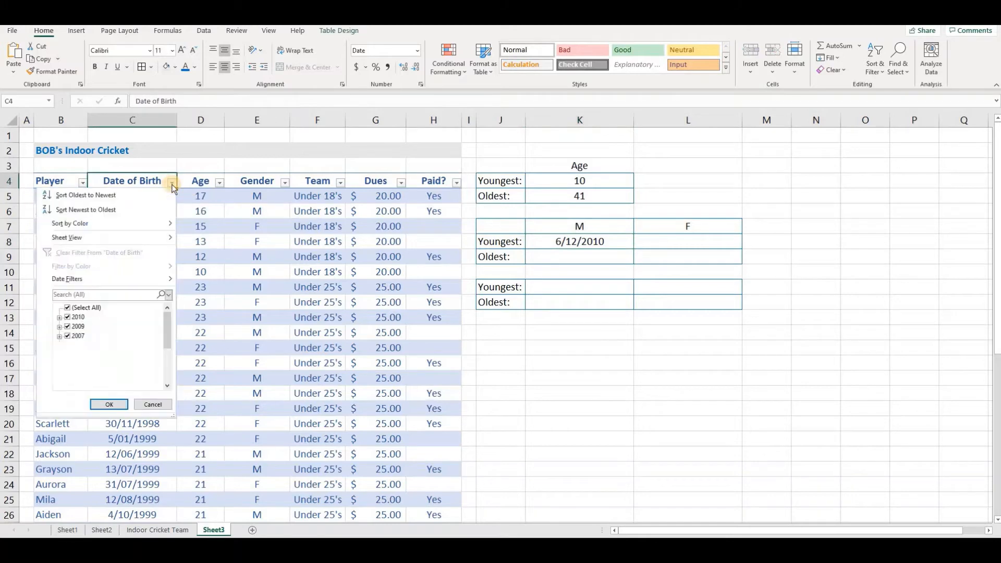
{"action": "left_click", "coordinate": [148, 209]}
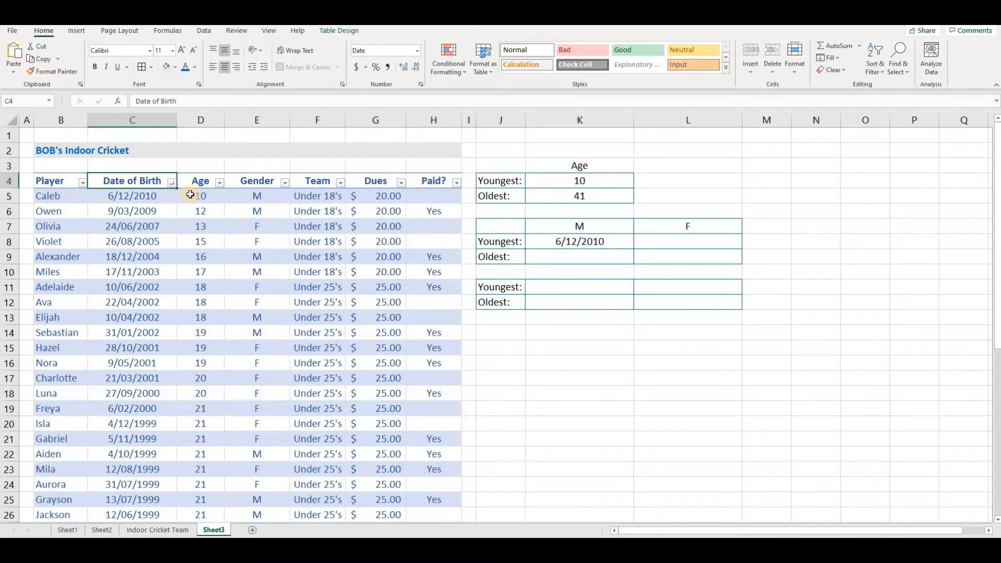
{"action": "key", "text": "ctrl+z"}
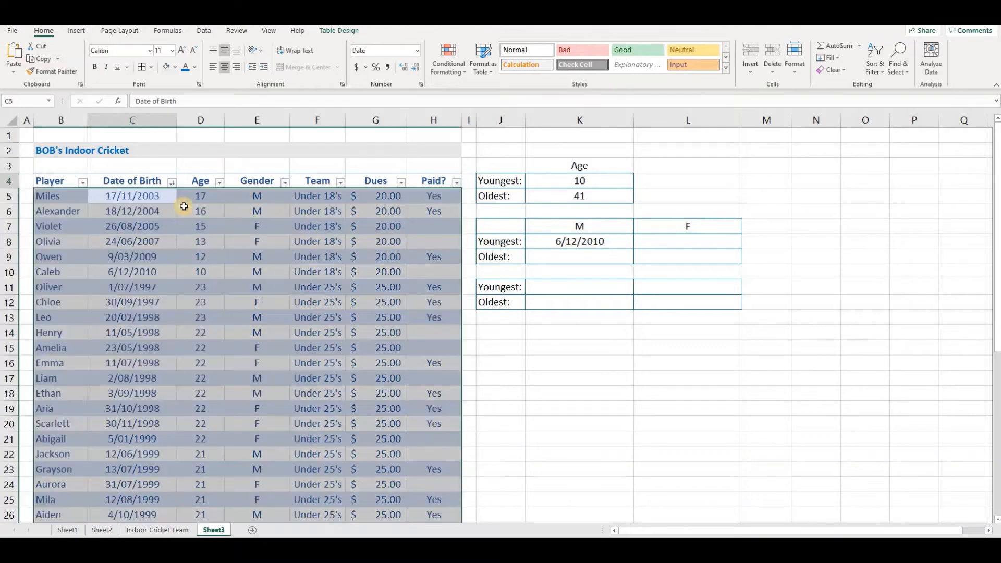
{"action": "left_click", "coordinate": [155, 199]}
Fill K8's formula across into L8 and remove all arguments from the copied MAXIFS function.
{"action": "left_click", "coordinate": [615, 243]}
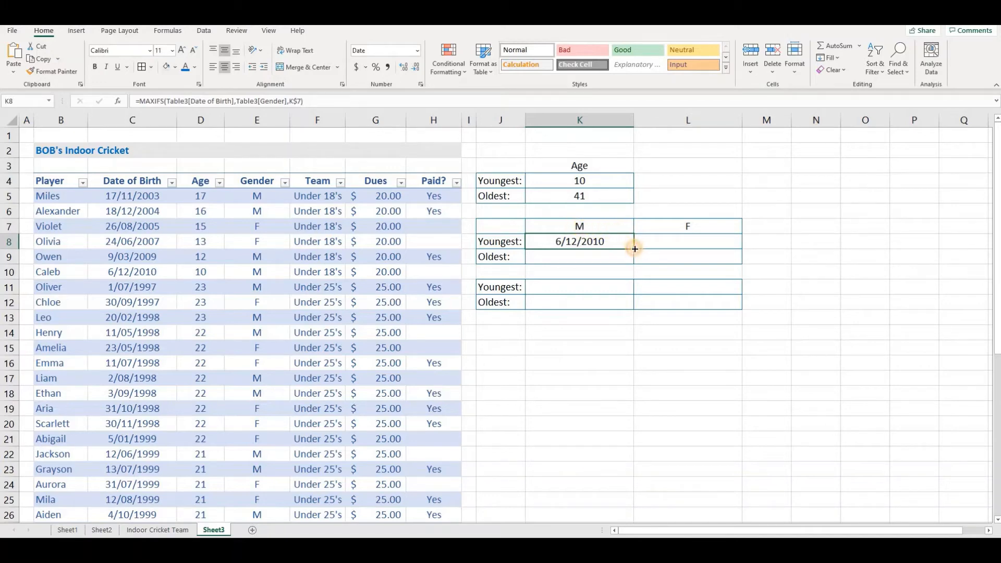
{"action": "left_click_drag", "start_coordinate": [634, 248], "coordinate": [731, 251]}
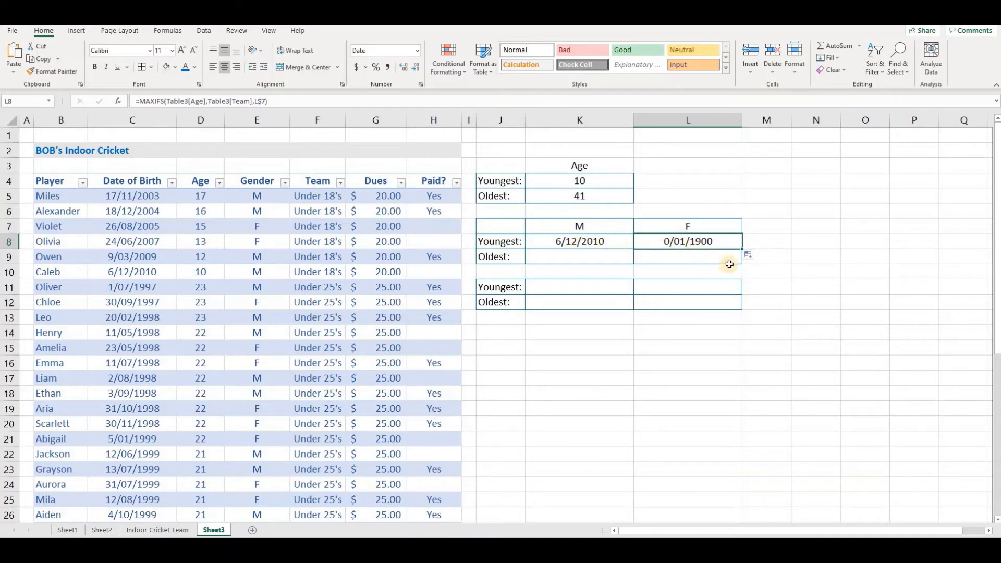
{"action": "key", "text": "F2"}
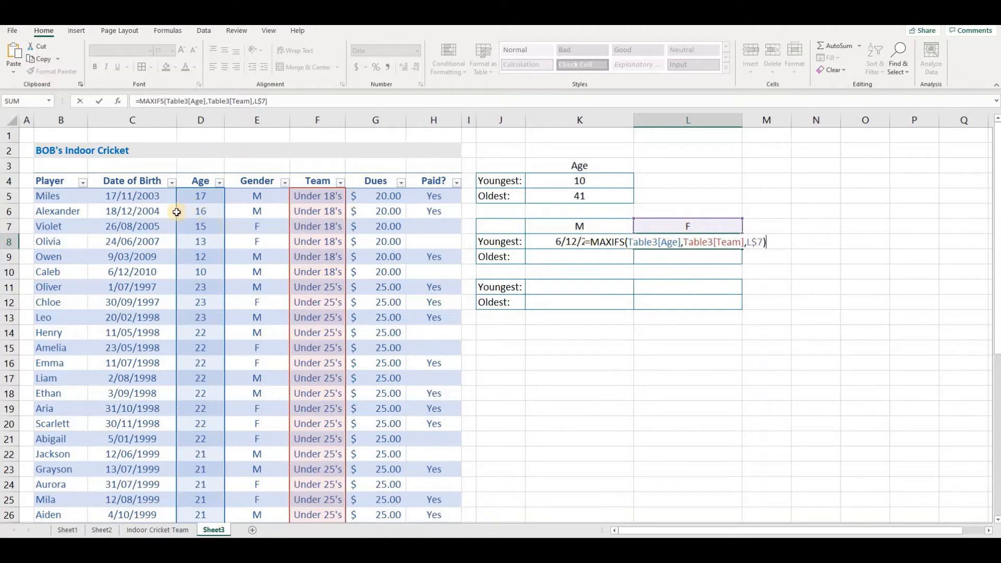
{"action": "left_click", "coordinate": [168, 101]}
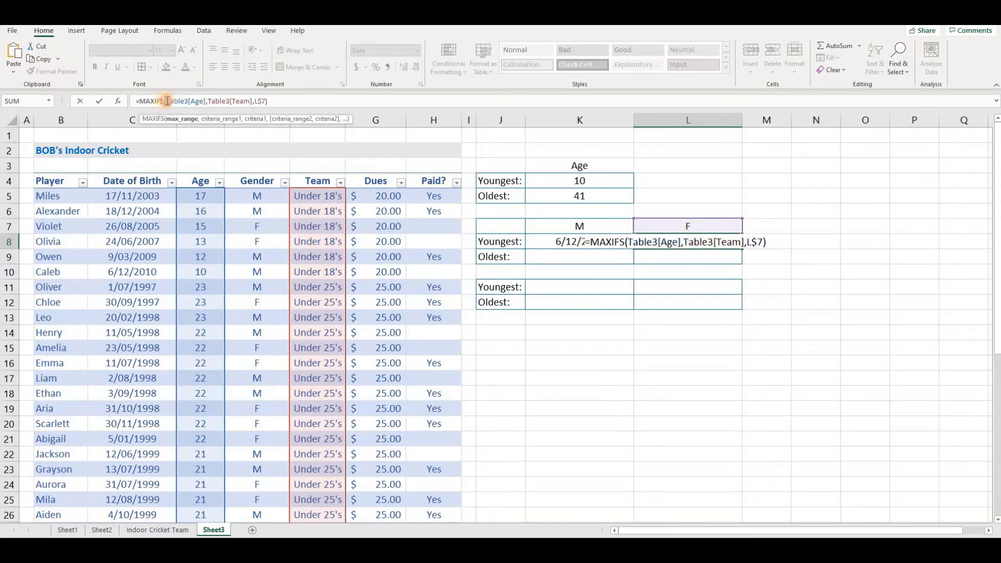
{"action": "left_click_drag", "start_coordinate": [168, 100], "coordinate": [311, 102]}
{"action": "key", "text": "Delete"}
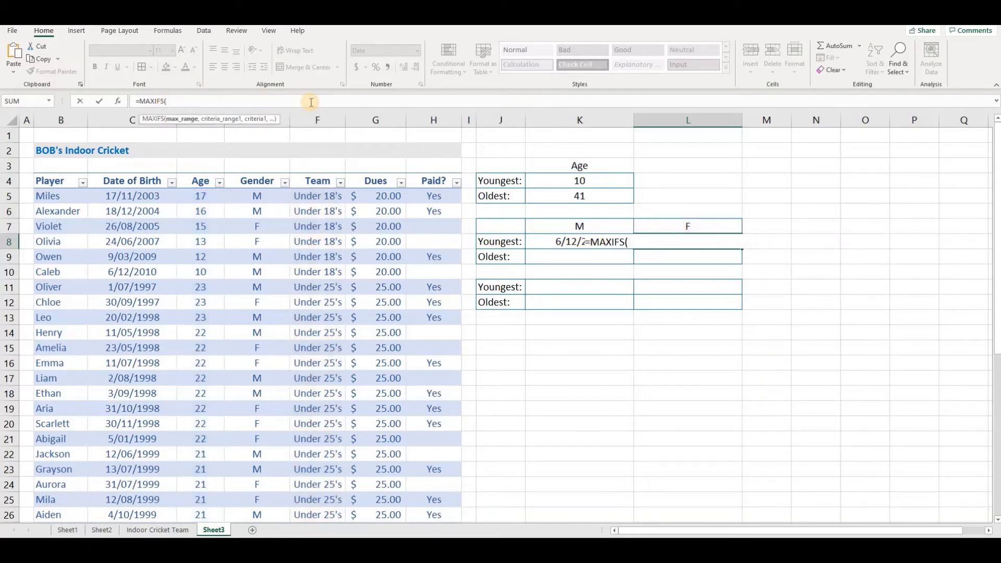
Complete L8's MAXIFS formula with the Date of Birth column as max range, Gender as criteria range and L7 as criterion.
{"action": "left_click", "coordinate": [663, 243]}
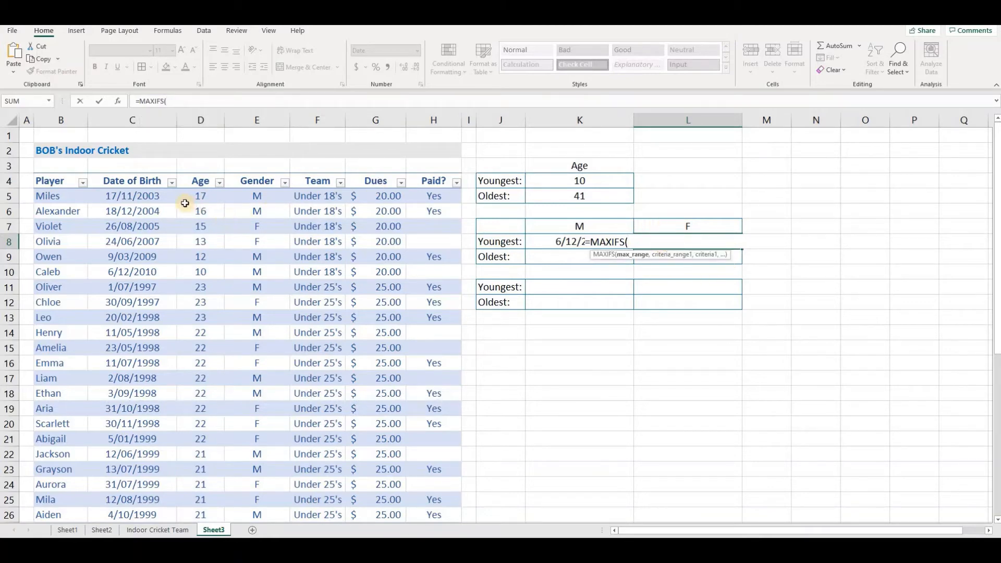
{"action": "left_click", "coordinate": [132, 175]}
{"action": "type", "text": ","}
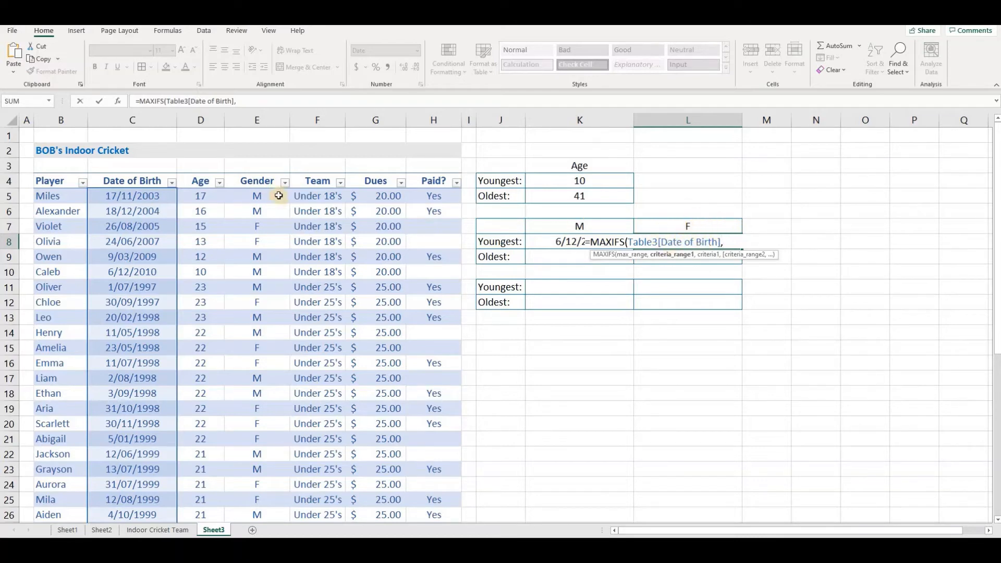
{"action": "left_click", "coordinate": [256, 172]}
{"action": "type", "text": ","}
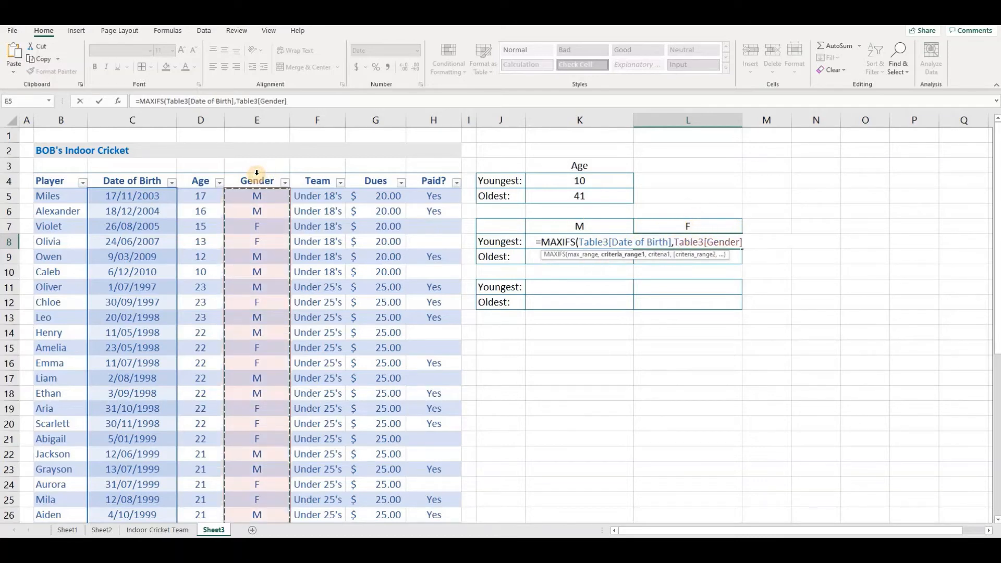
{"action": "left_click", "coordinate": [694, 225]}
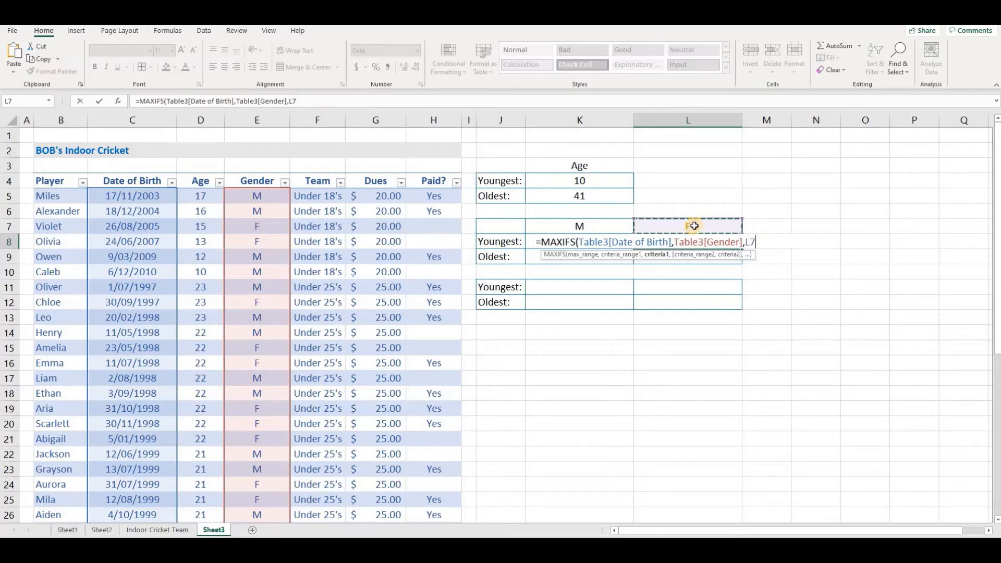
{"action": "type", "text": ")"}
{"action": "key", "text": "Return"}
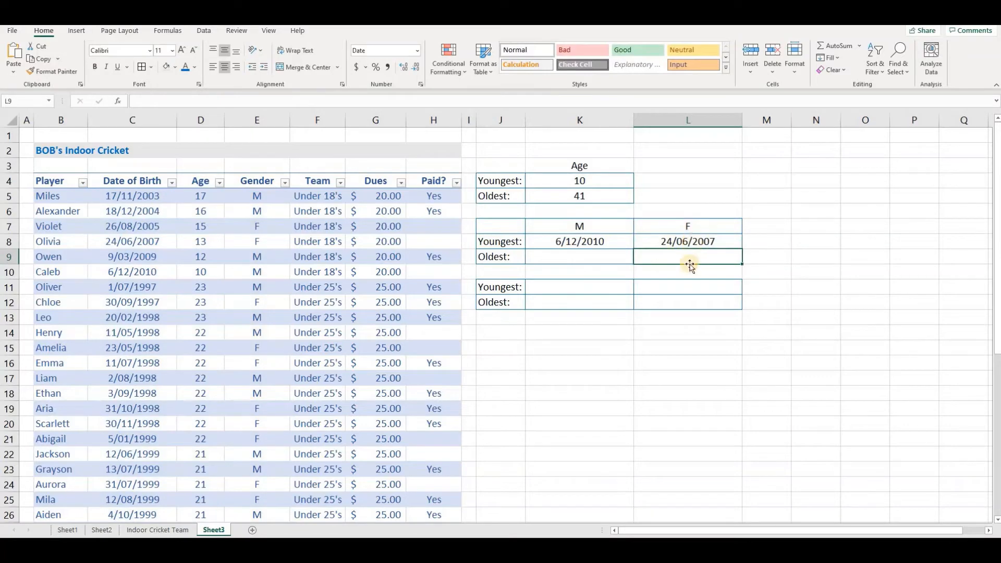
Sort the table by date of birth from newest to oldest, check the youngest female against L8, and undo the sort.
{"action": "left_click", "coordinate": [171, 183]}
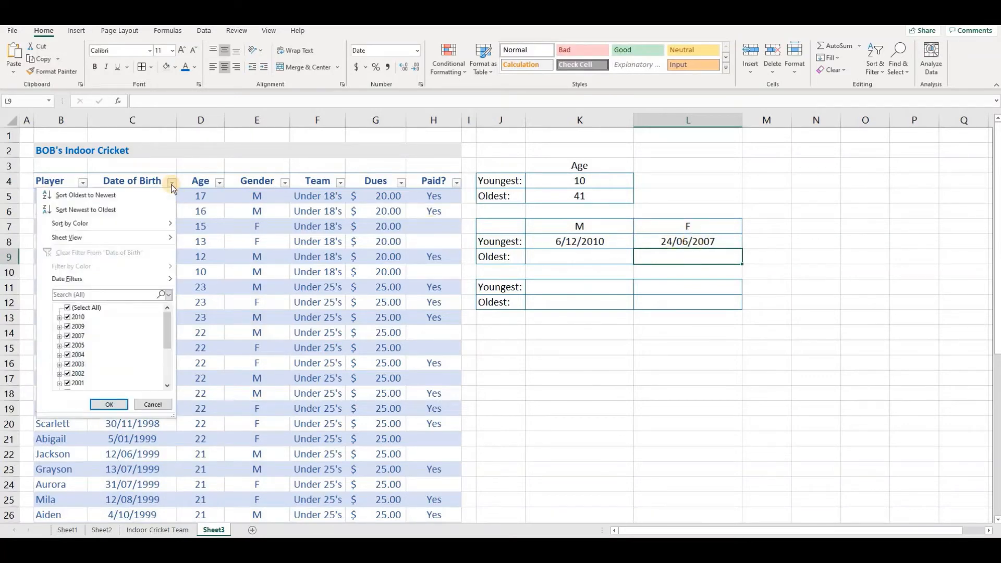
{"action": "left_click", "coordinate": [133, 209]}
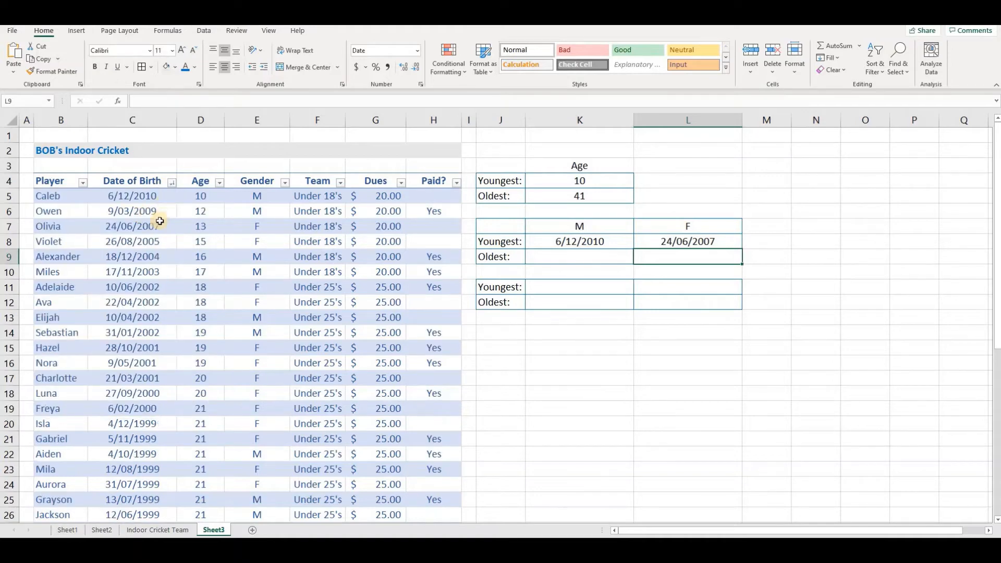
{"action": "left_click", "coordinate": [157, 223]}
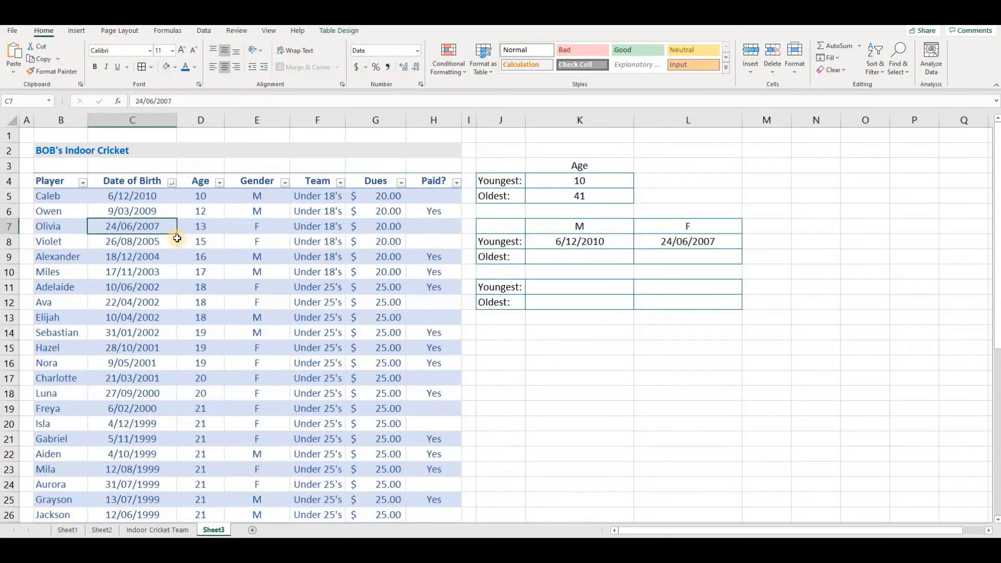
{"action": "left_click", "coordinate": [271, 226]}
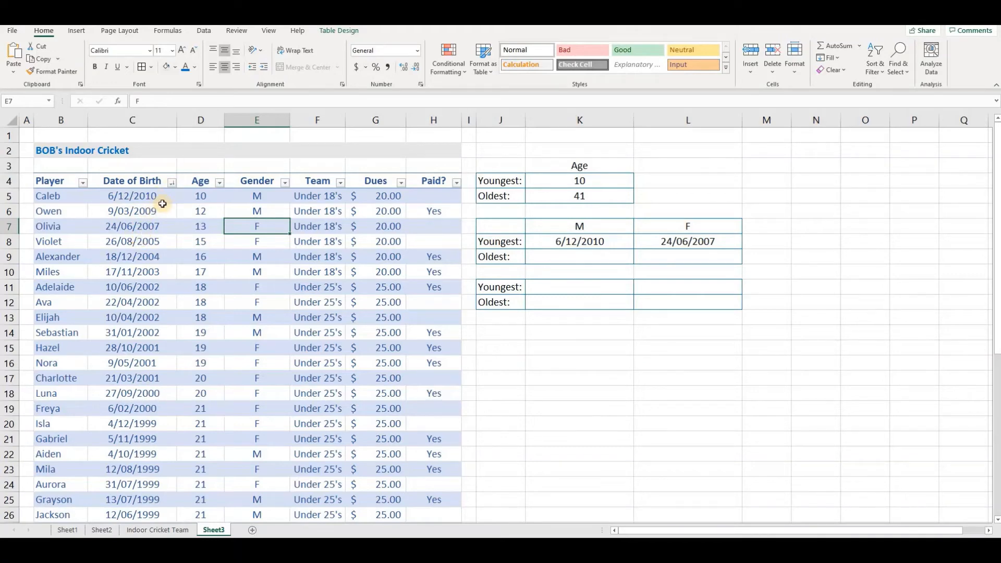
{"action": "key", "text": "ctrl+z"}
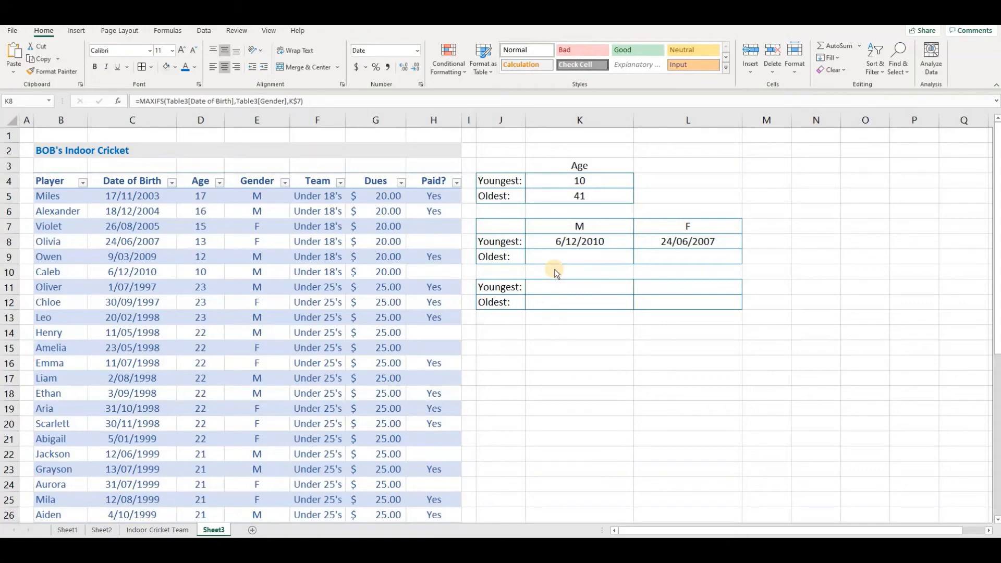
Enter a MINIFS formula in K9 with Date of Birth as min range, Gender as criteria range and K7 as criterion, and compare it with K5.
{"action": "left_click", "coordinate": [580, 245]}
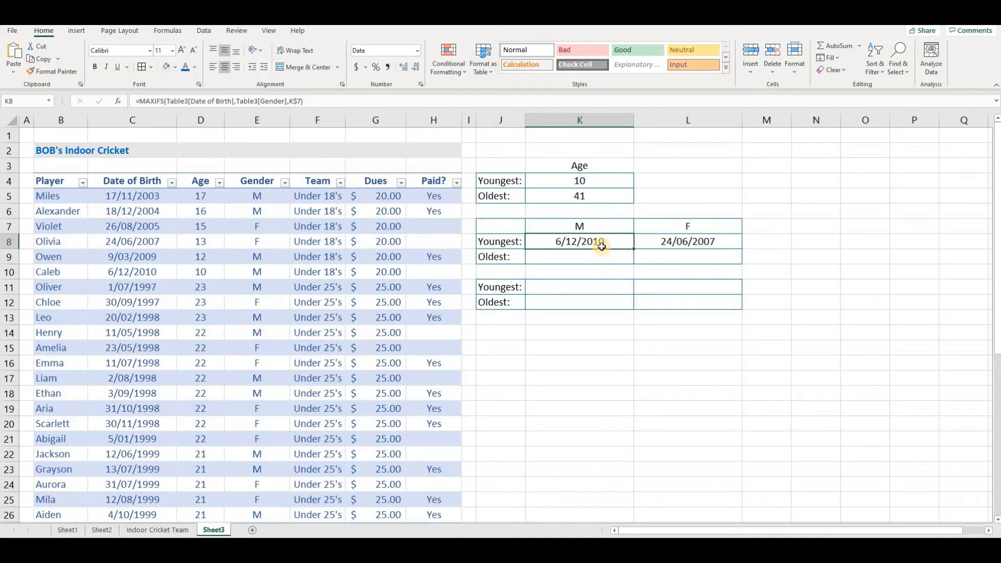
{"action": "left_click", "coordinate": [572, 257]}
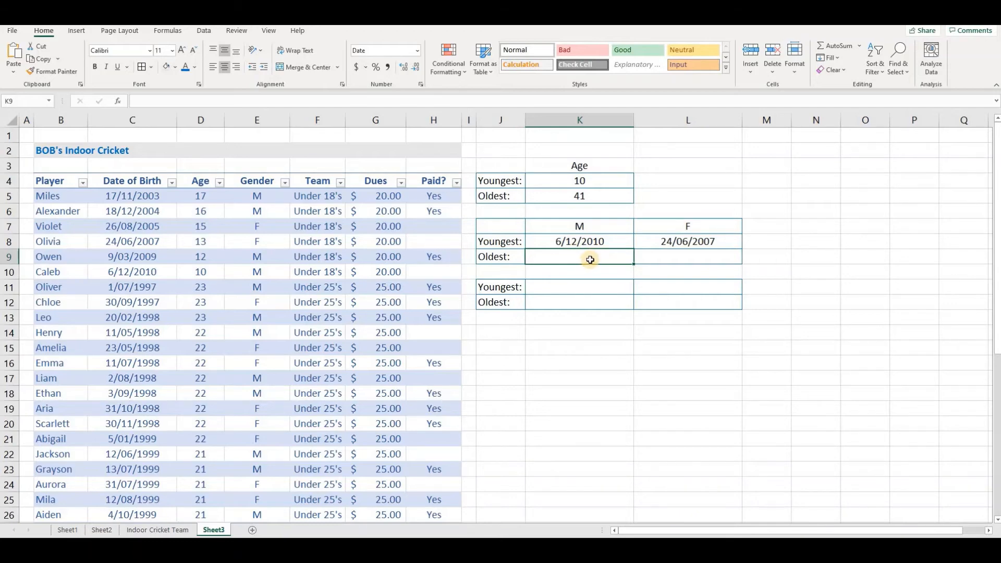
{"action": "type", "text": "minifs"}
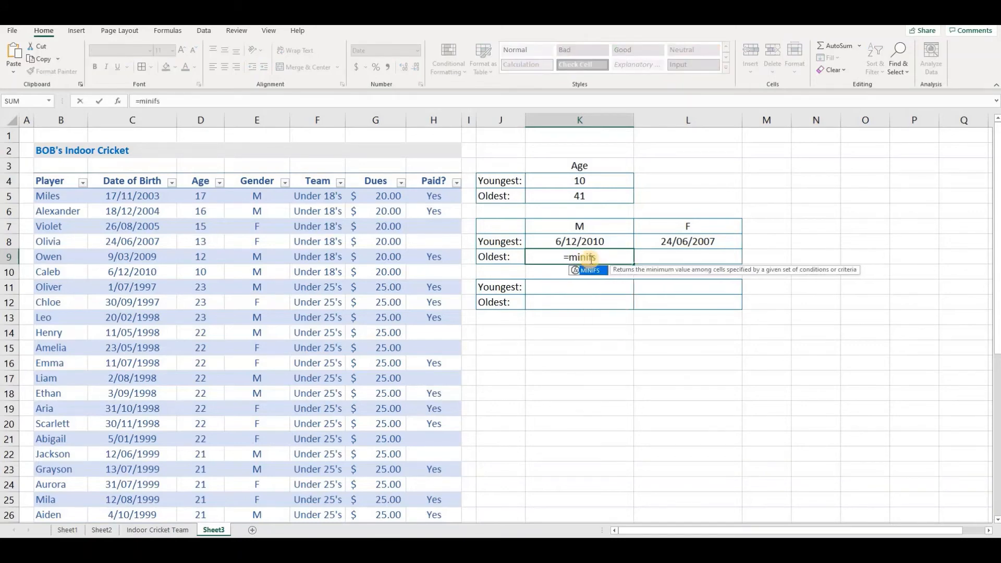
{"action": "type", "text": "(Table3[Date of Birth"}
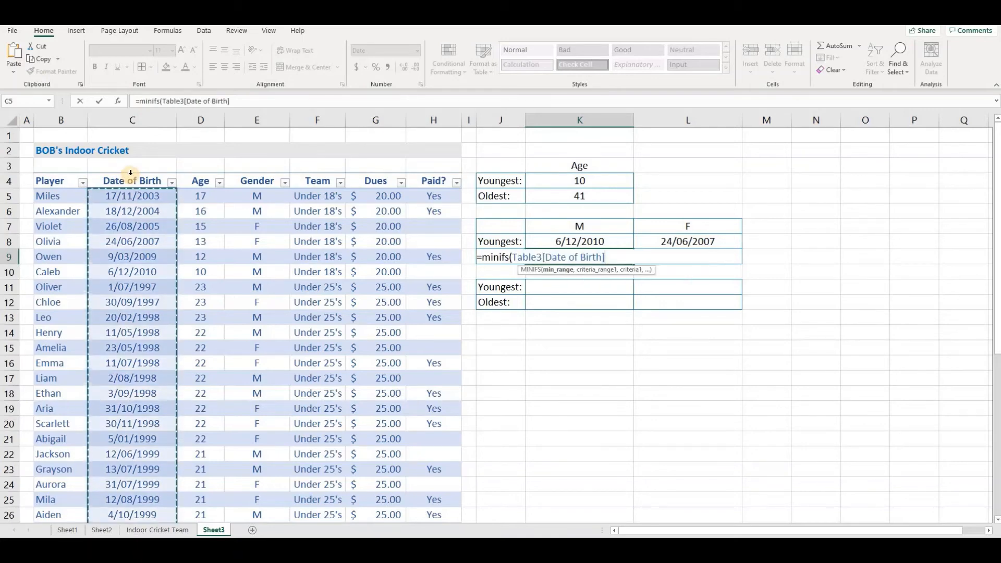
{"action": "type", "text": ","}
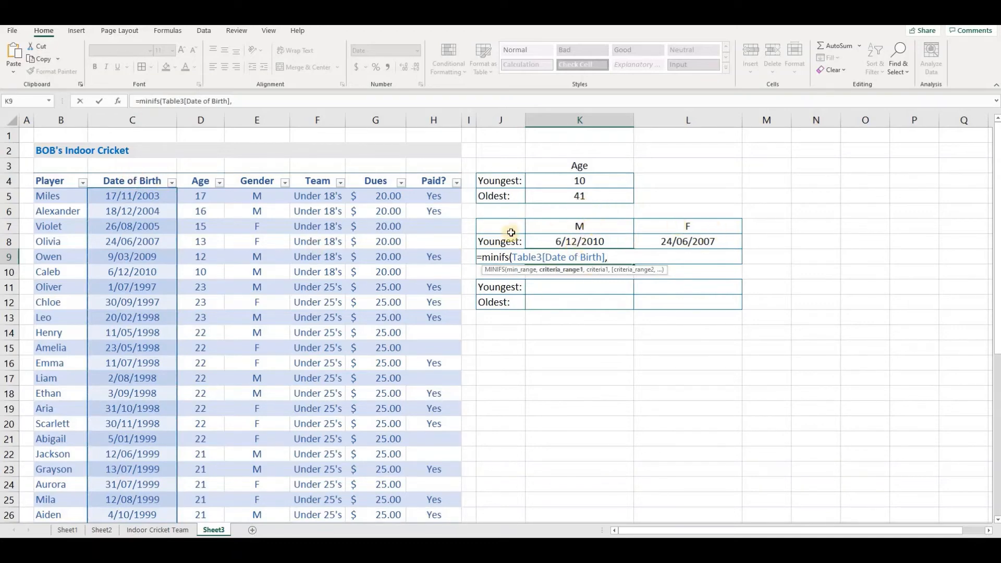
{"action": "left_click", "coordinate": [262, 172]}
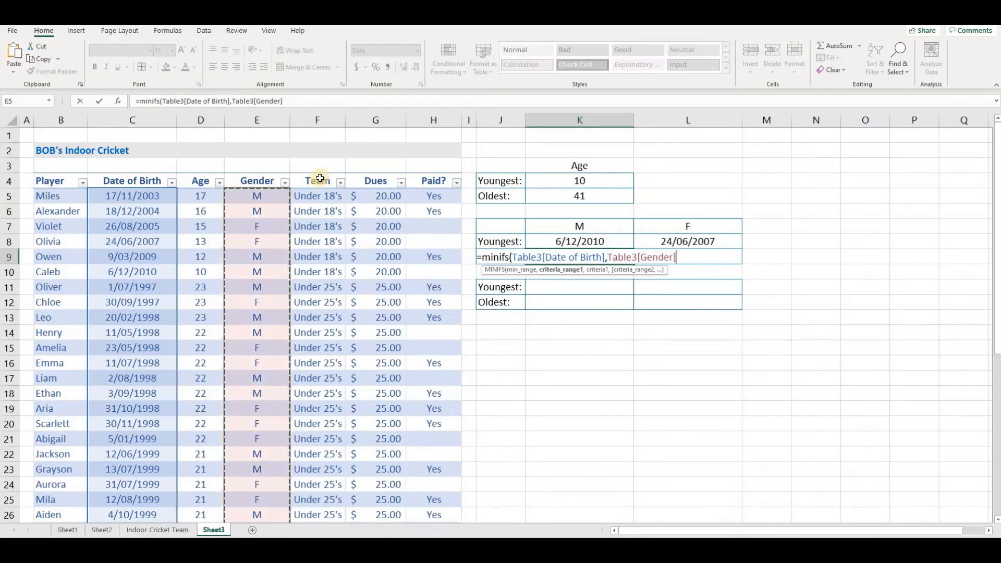
{"action": "type", "text": ","}
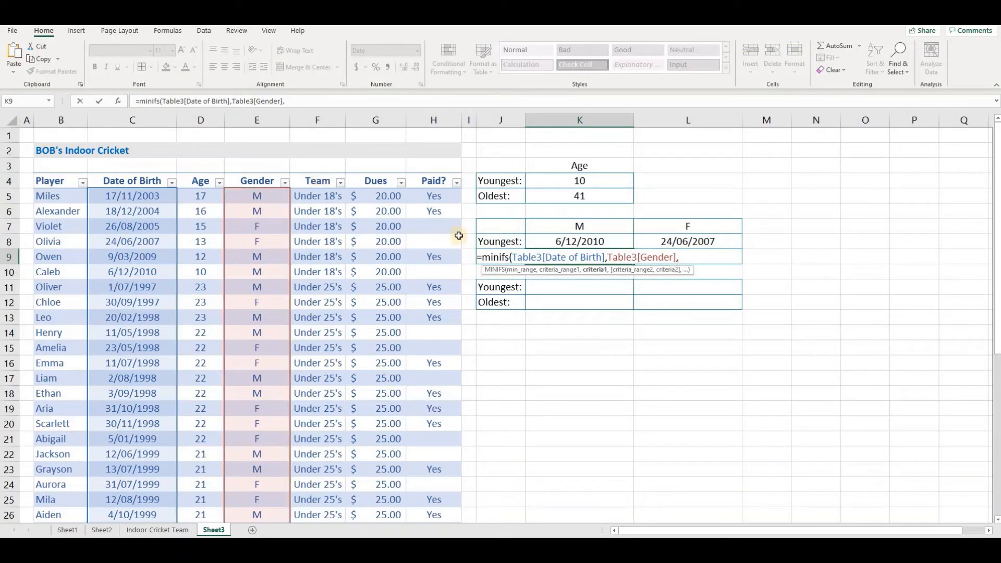
{"action": "left_click", "coordinate": [591, 227]}
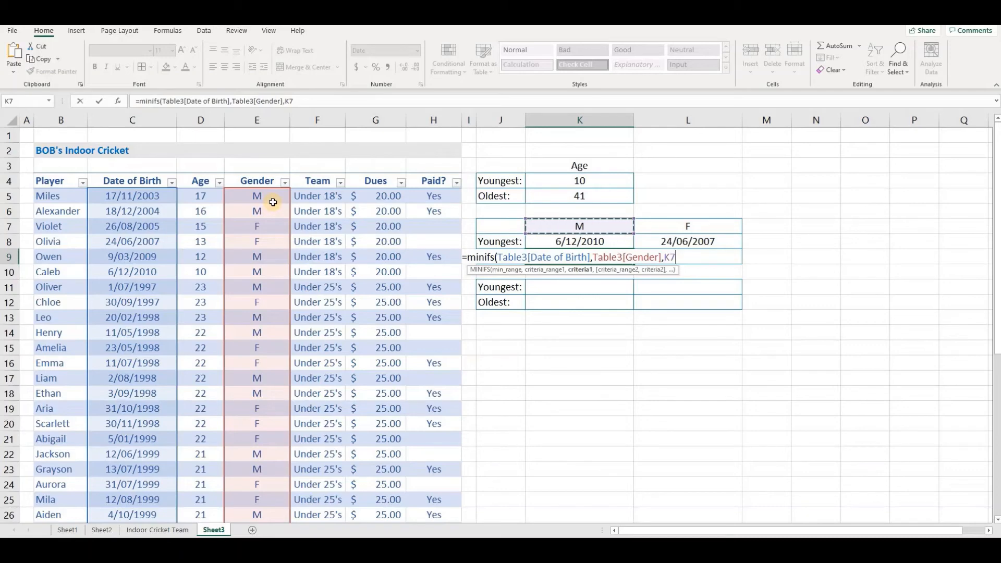
{"action": "type", "text": ")"}
{"action": "key", "text": "Return"}
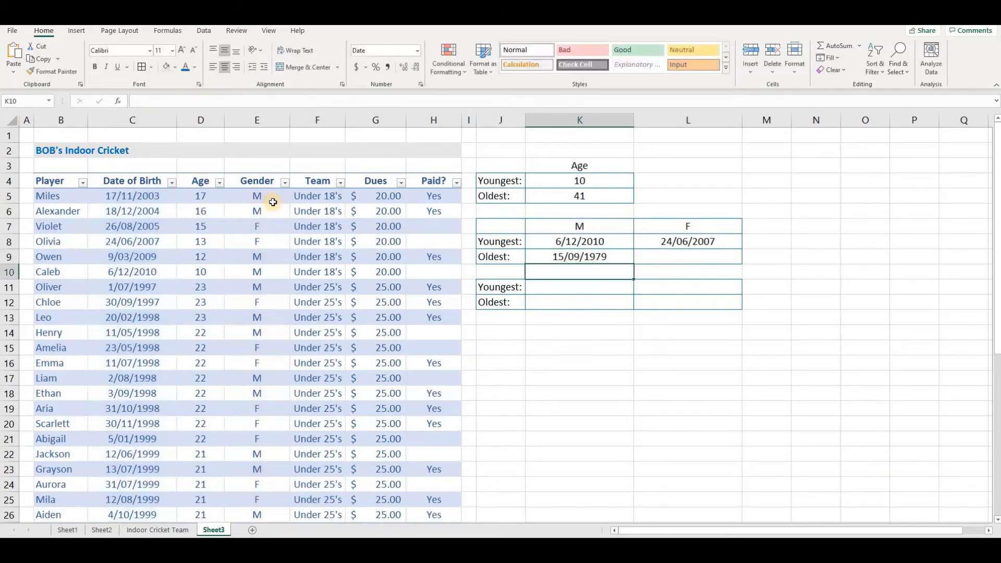
{"action": "key", "text": "Up"}
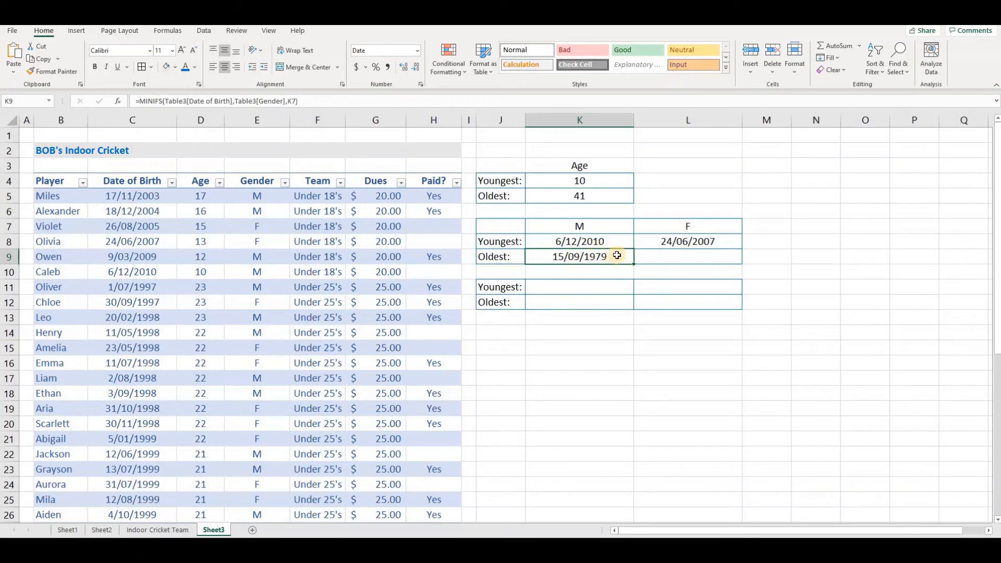
{"action": "left_click", "coordinate": [602, 197]}
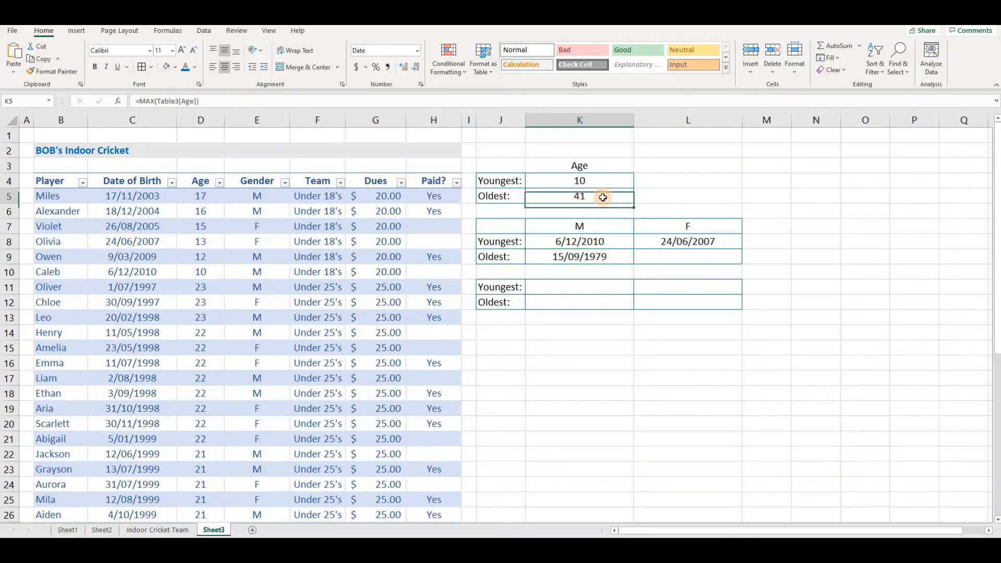
{"action": "left_click", "coordinate": [617, 259]}
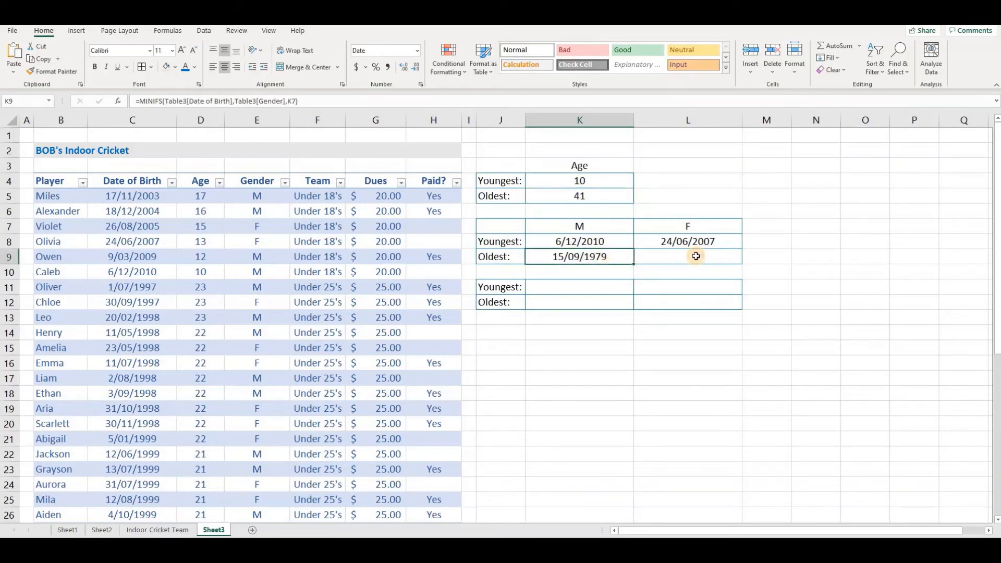
Enter a MINIFS formula in L9 with the Date of Birth column as min range, Gender as criteria range and L7 as criterion.
{"action": "left_click", "coordinate": [697, 256]}
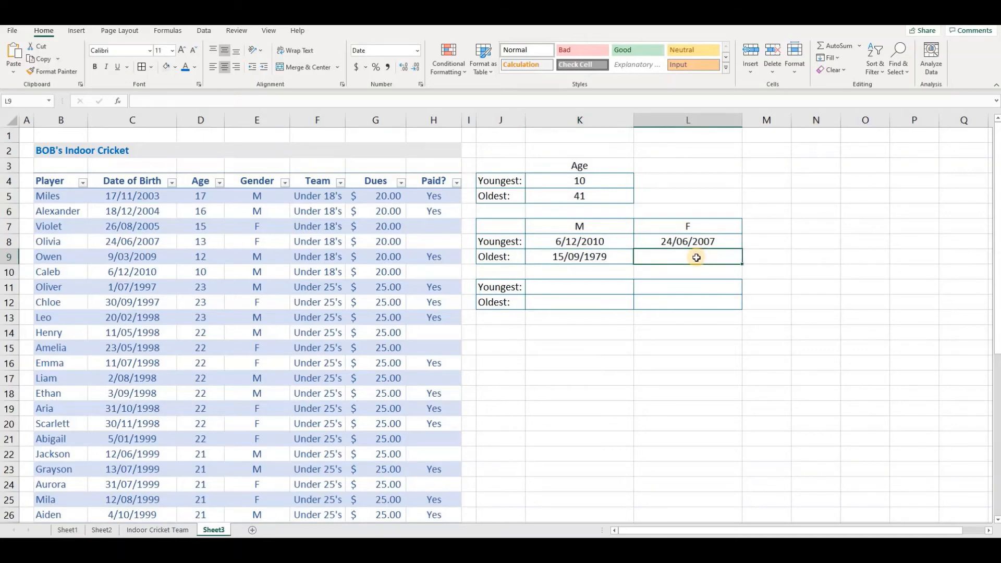
{"action": "type", "text": "=min"}
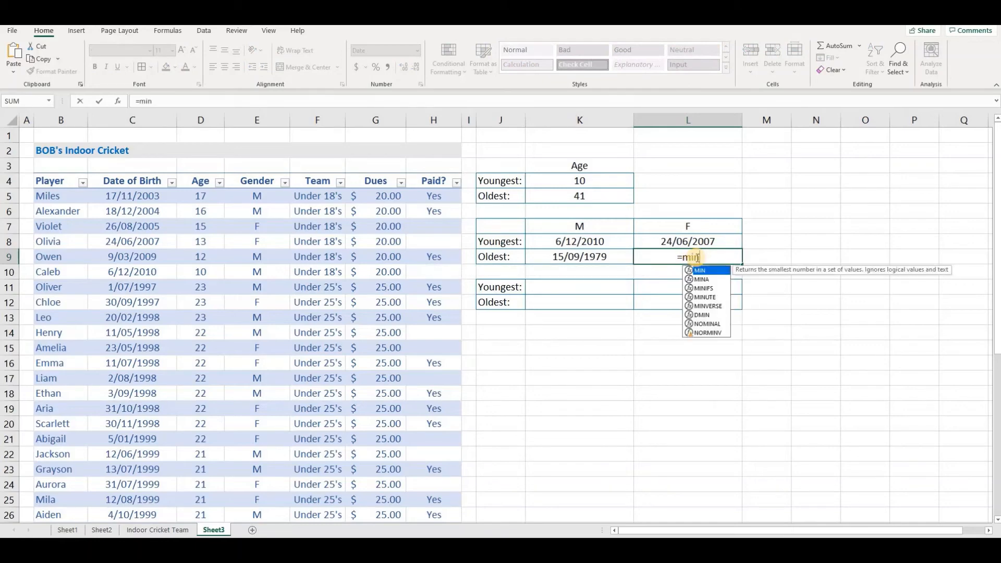
{"action": "type", "text": "ifs("}
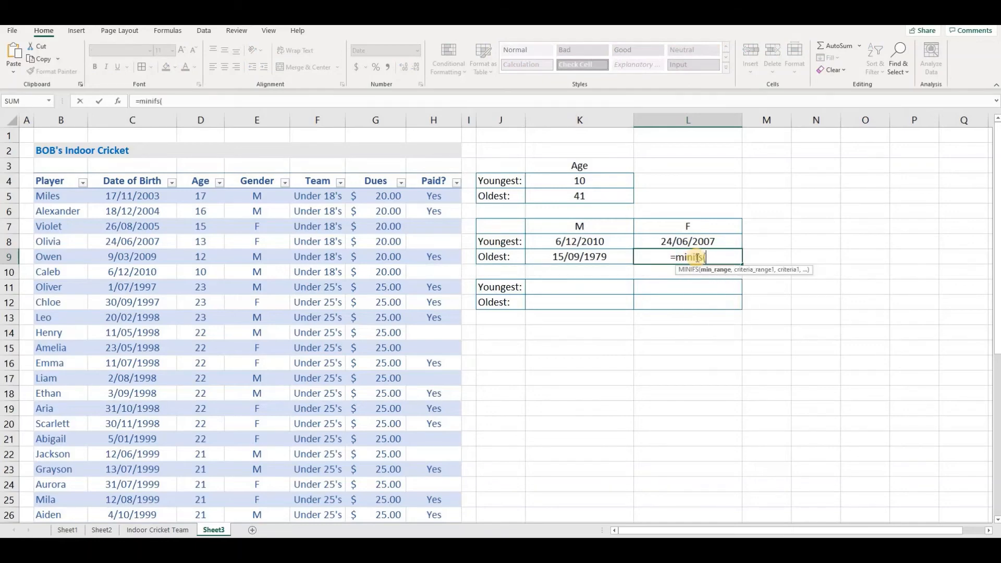
{"action": "left_click", "coordinate": [130, 173]}
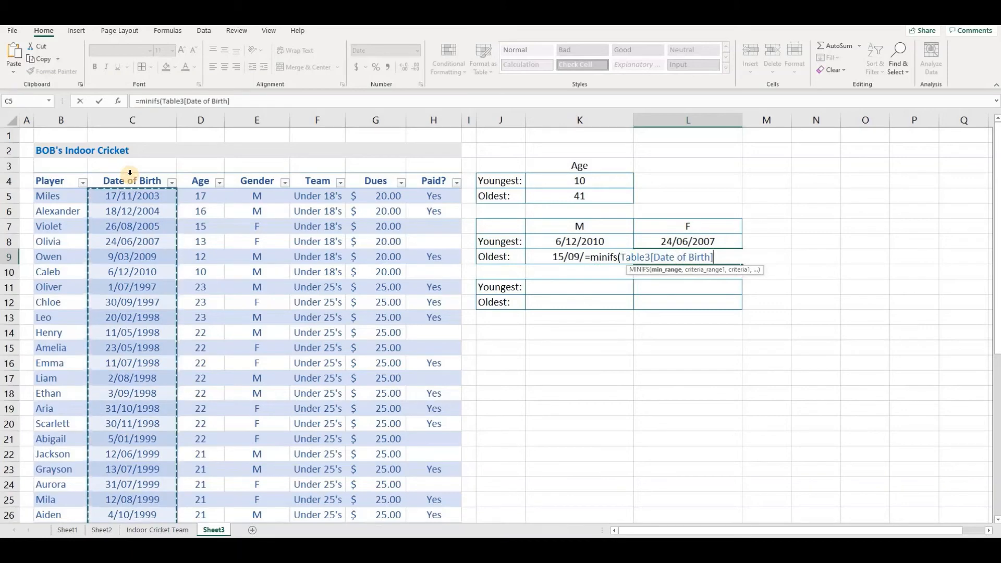
{"action": "type", "text": ","}
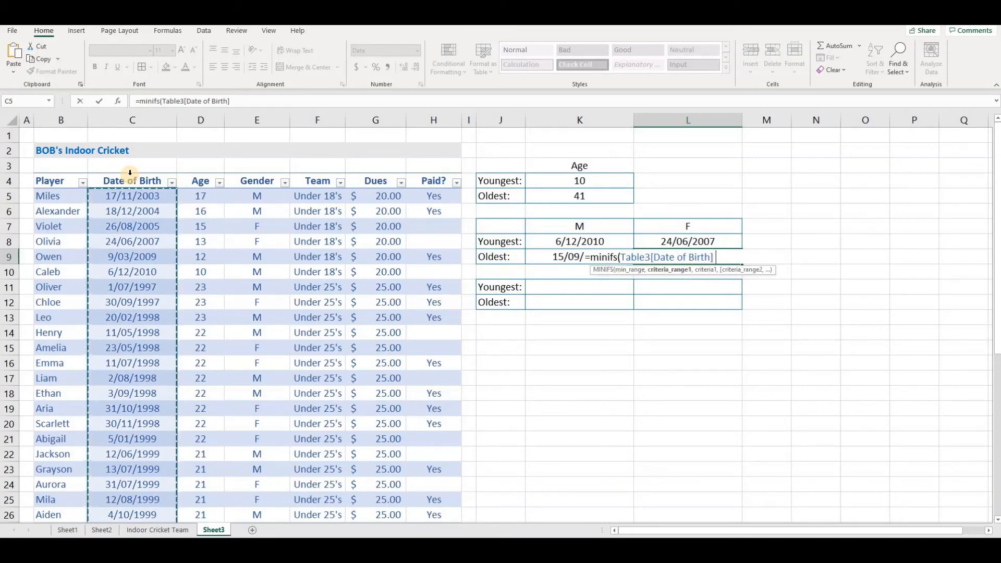
{"action": "left_click", "coordinate": [262, 174]}
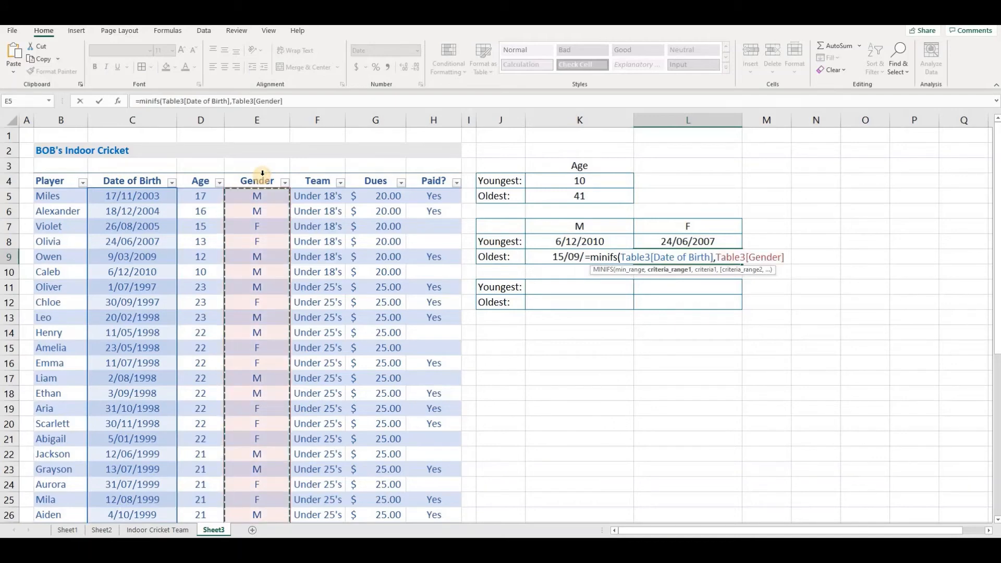
{"action": "type", "text": ","}
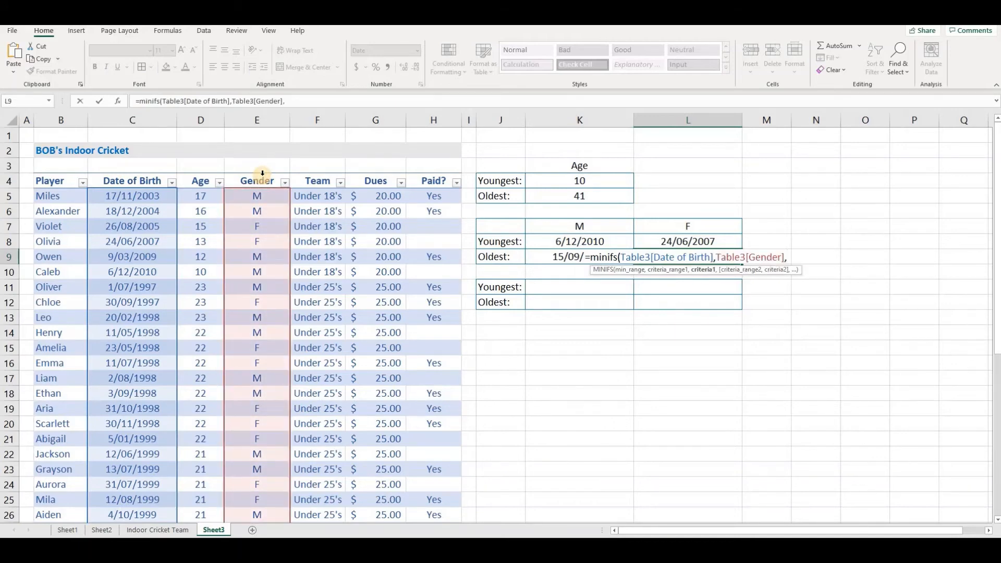
{"action": "left_click", "coordinate": [697, 225]}
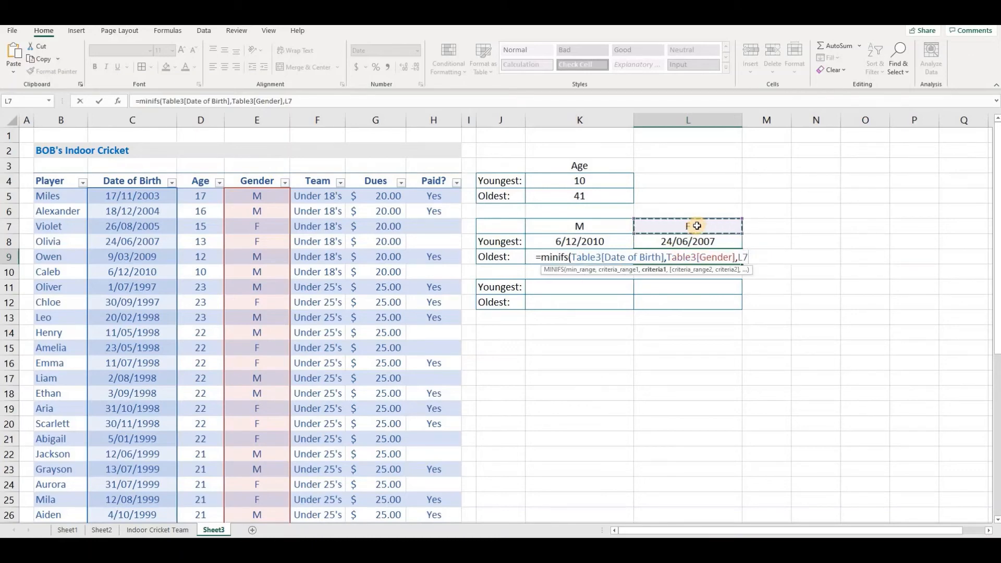
{"action": "type", "text": ")"}
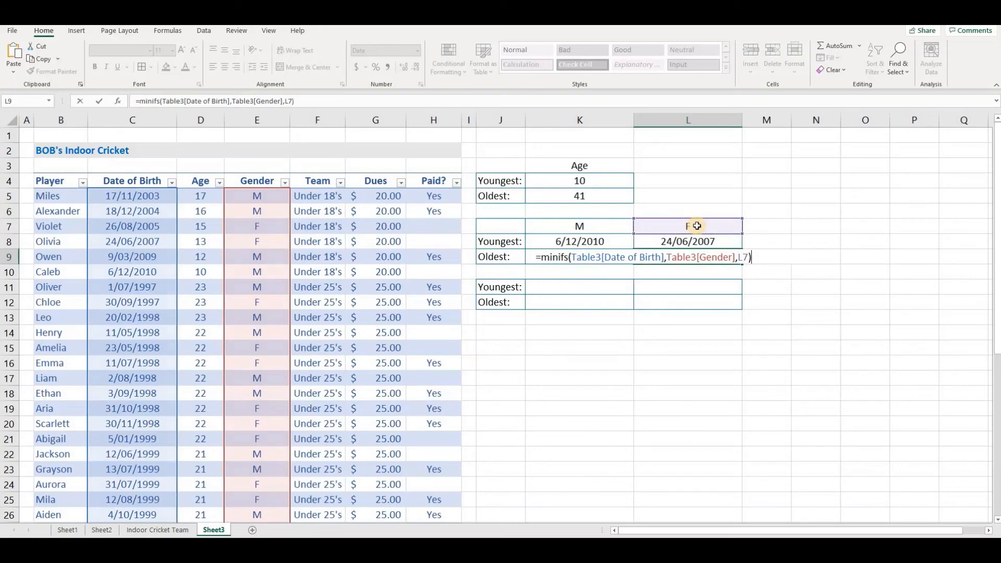
{"action": "key", "text": "ctrl+Return"}
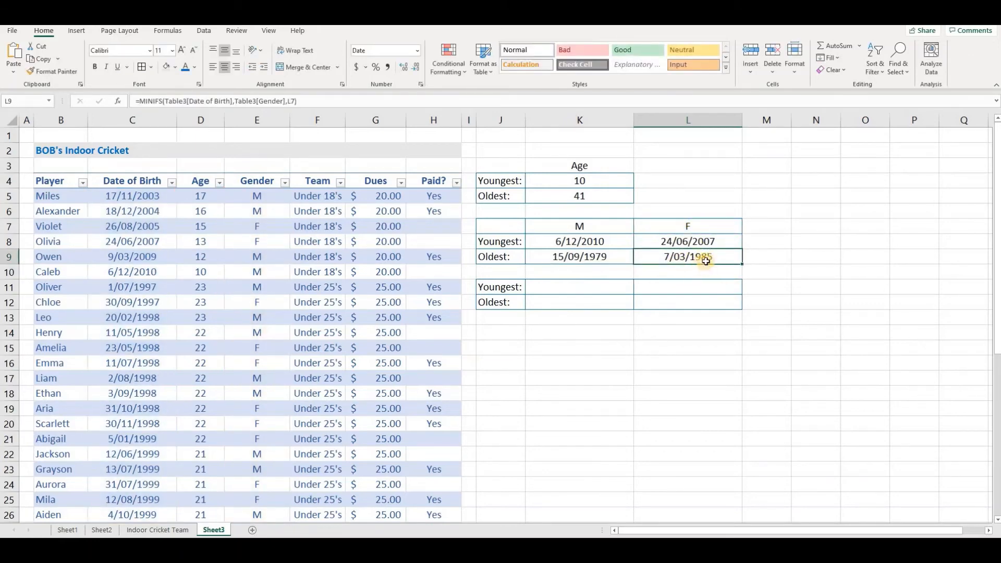
Sort the player table by date of birth from oldest to newest and check the oldest male and female against K9 and L9.
{"action": "left_click", "coordinate": [173, 183]}
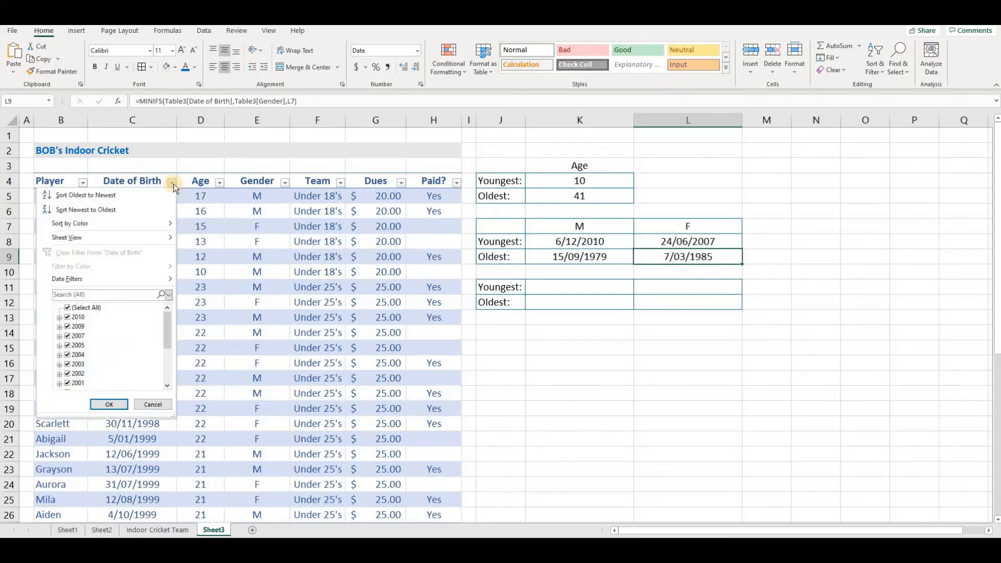
{"action": "left_click", "coordinate": [130, 195]}
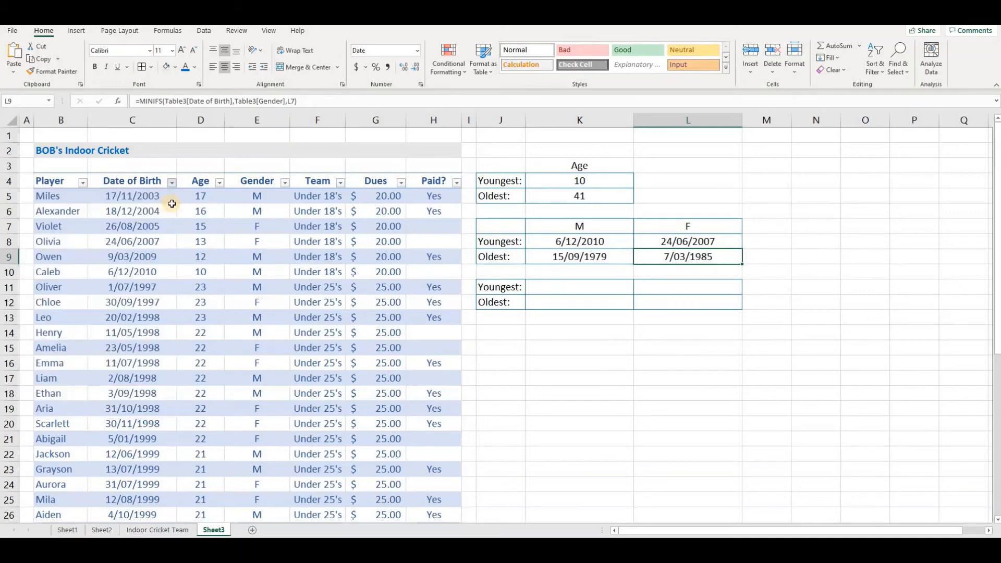
{"action": "left_click", "coordinate": [269, 193]}
{"action": "left_click", "coordinate": [128, 197]}
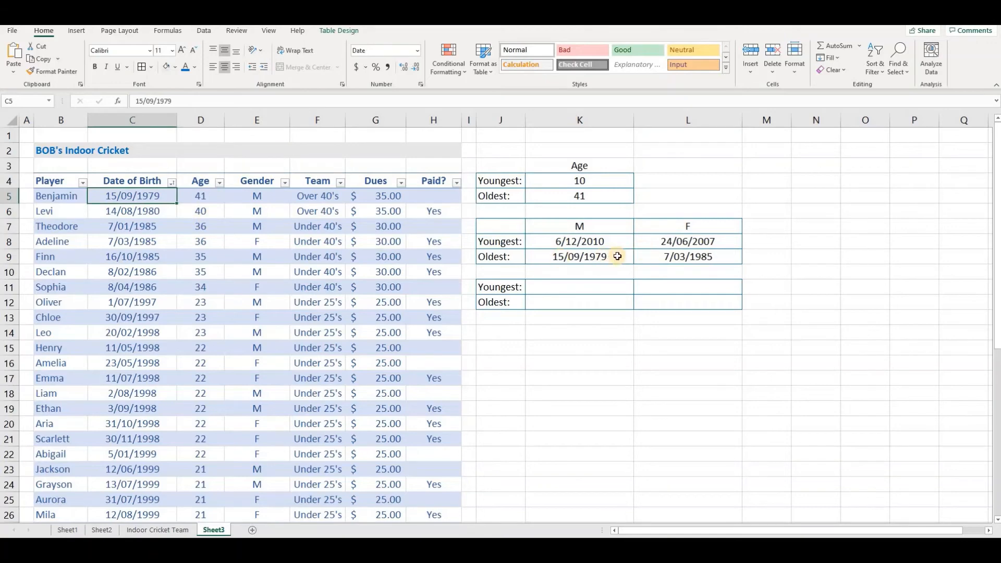
{"action": "left_click", "coordinate": [256, 241]}
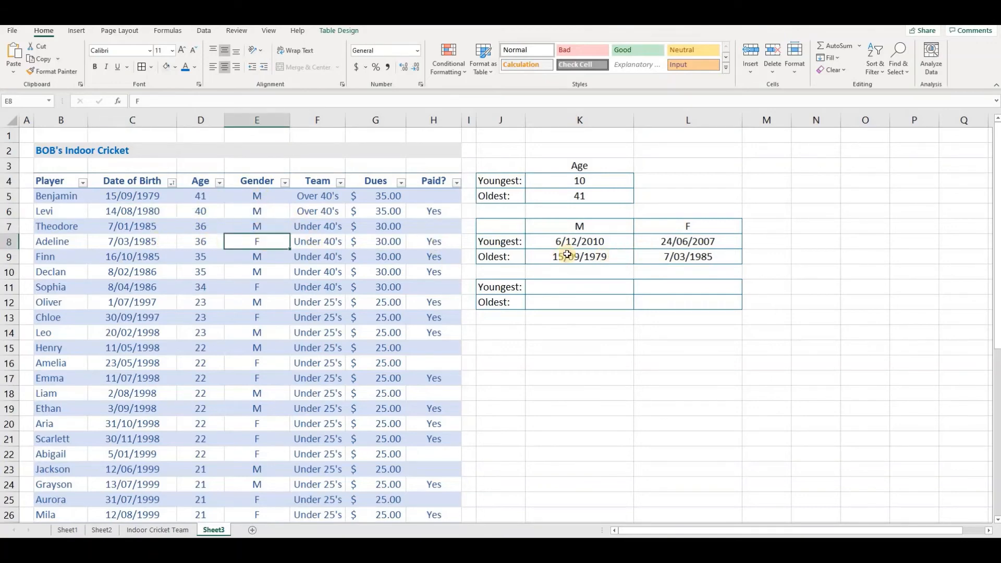
{"action": "left_click", "coordinate": [706, 257]}
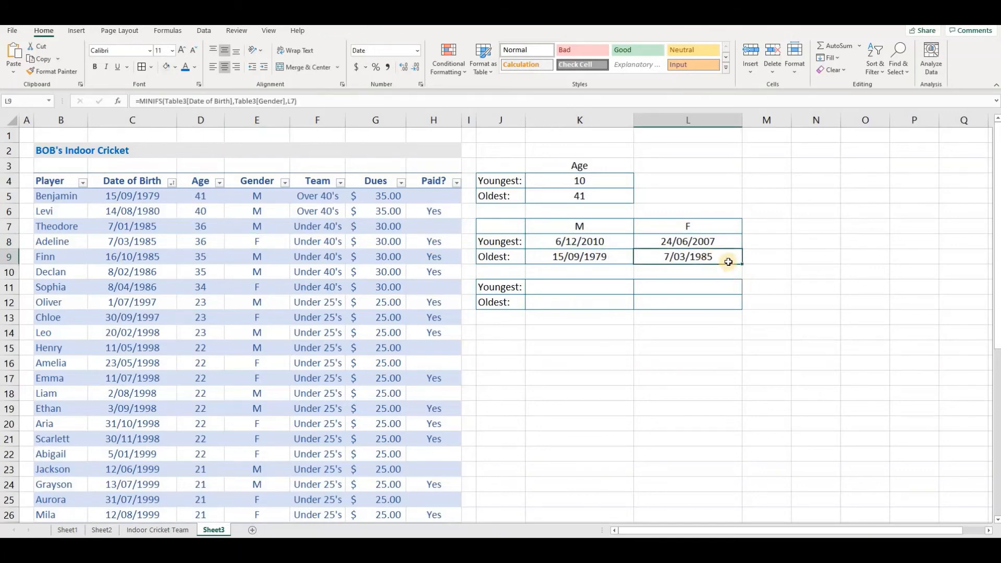
{"action": "left_click", "coordinate": [702, 257]}
Compare the date-based formulas in K8 and K9 with the age-based MIN formula in K4.
{"action": "left_click", "coordinate": [576, 241]}
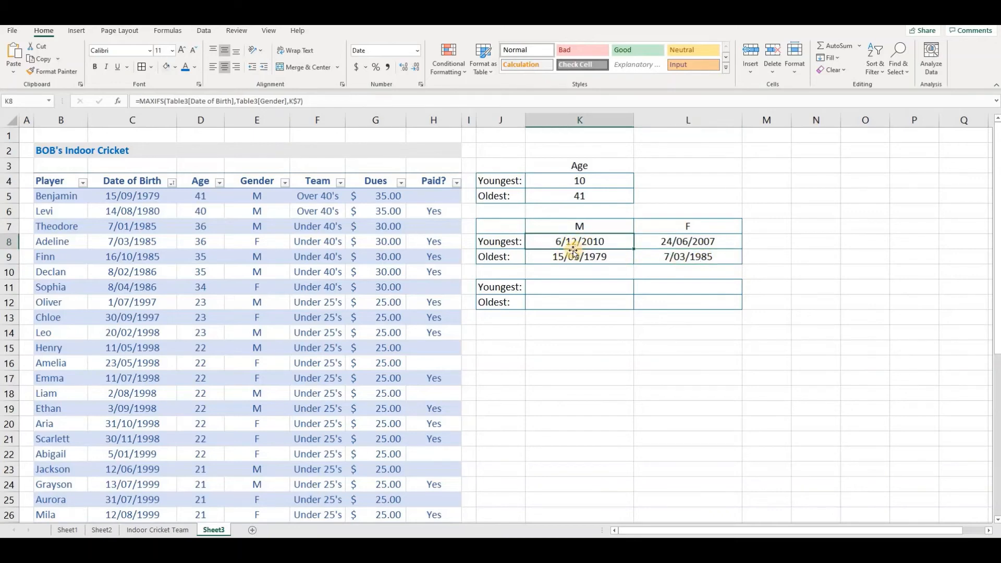
{"action": "left_click", "coordinate": [583, 261]}
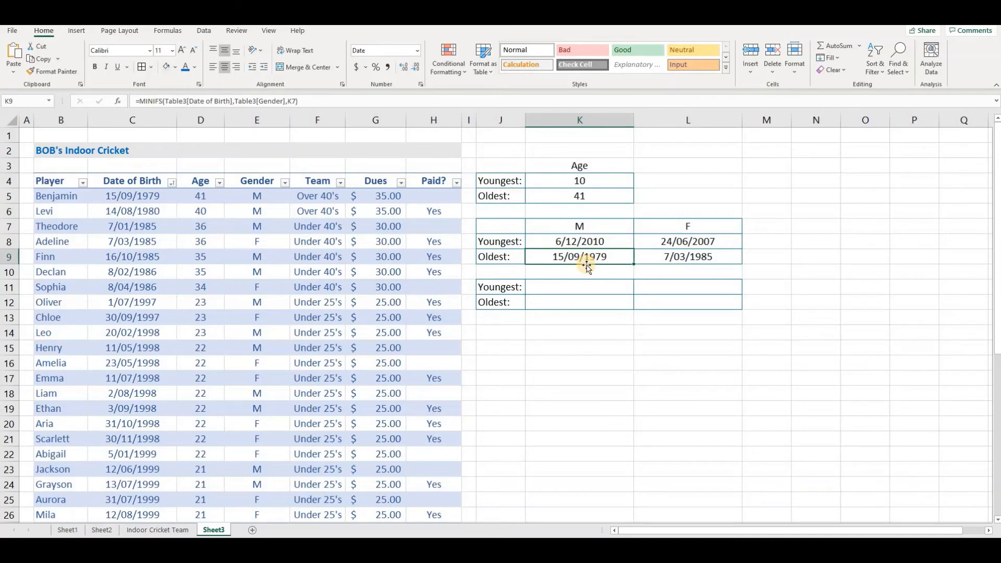
{"action": "left_click", "coordinate": [571, 287]}
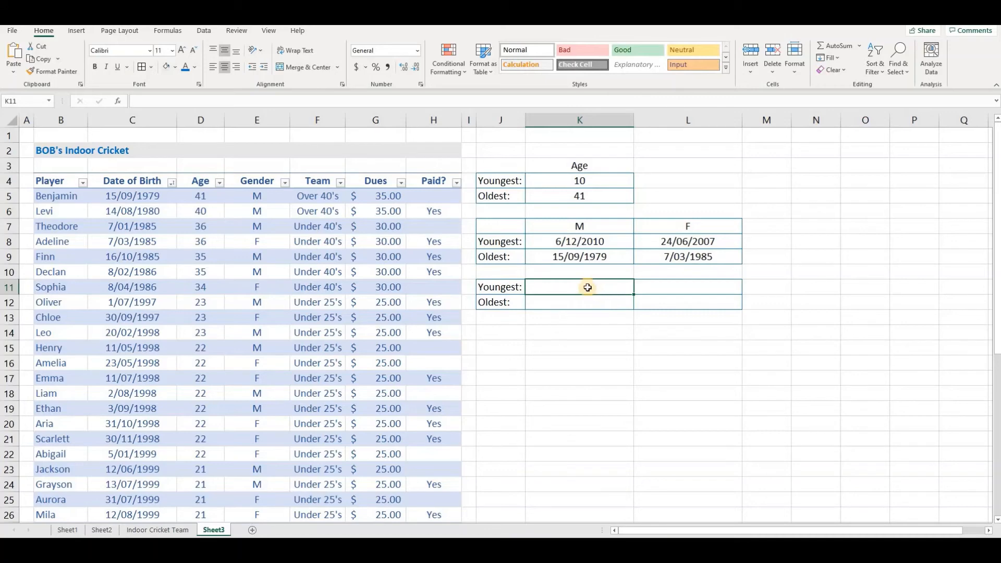
{"action": "left_click", "coordinate": [591, 182]}
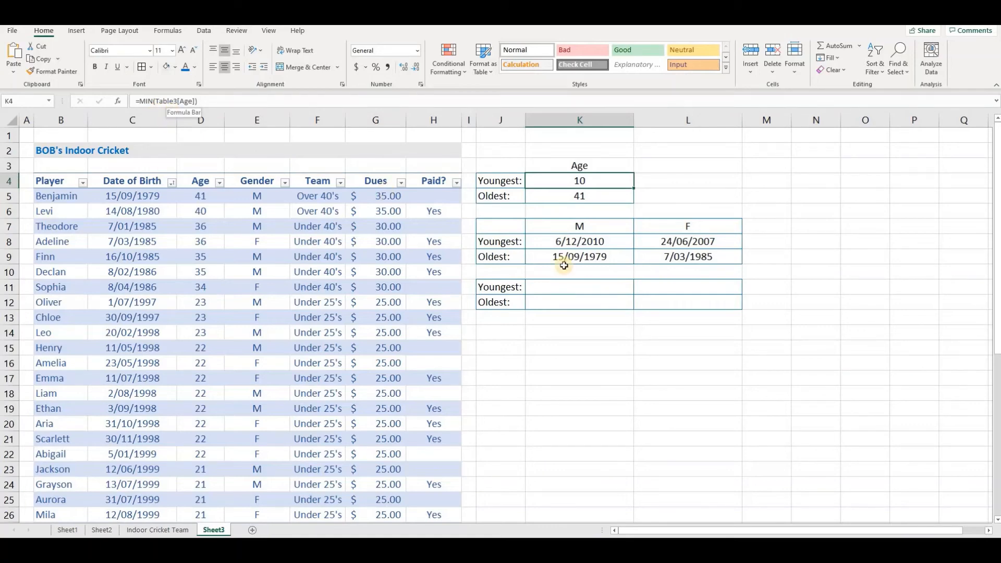
Start a MINIFS formula in K11 with the table's Age column as the min range.
{"action": "left_click", "coordinate": [586, 287]}
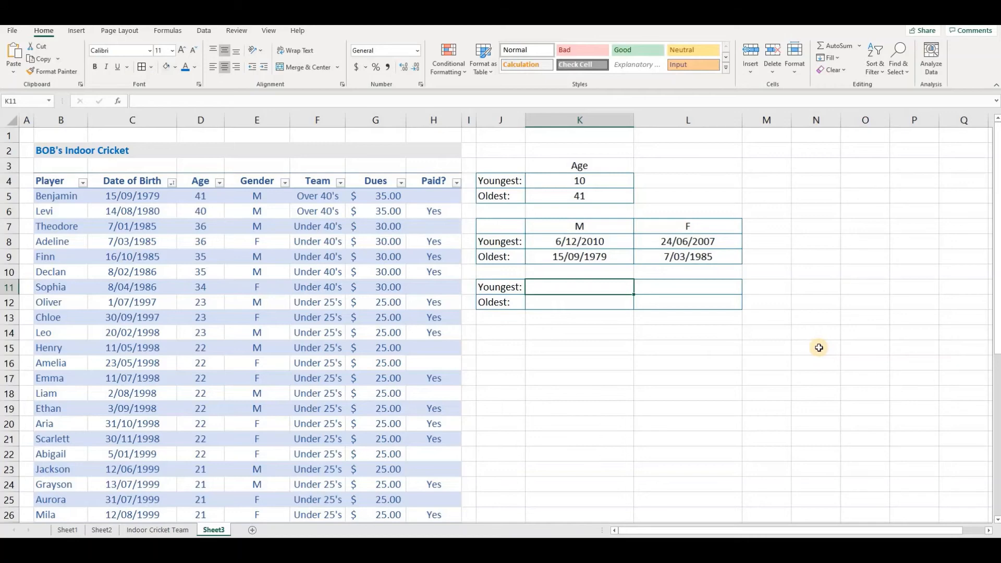
{"action": "type", "text": "=minf"}
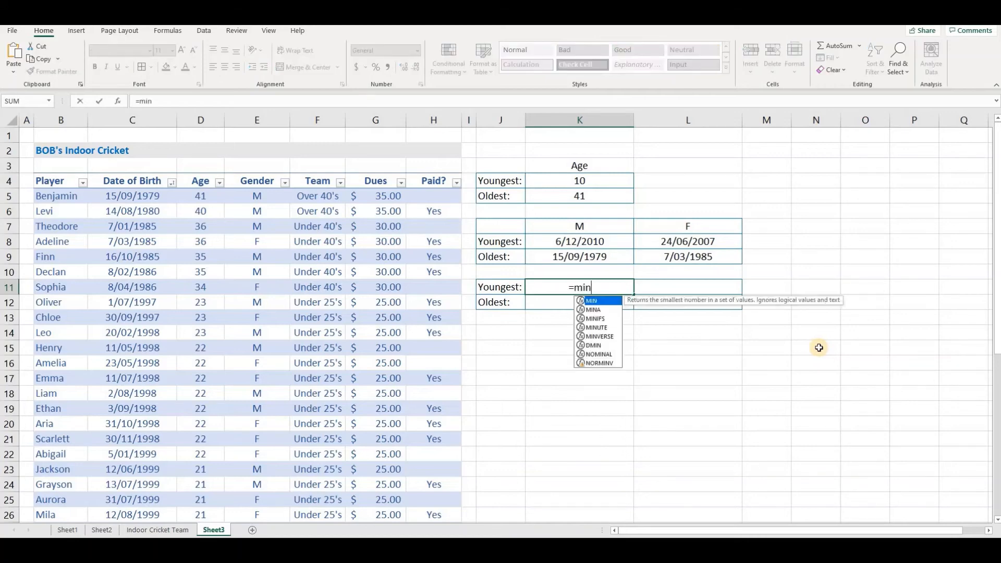
{"action": "key", "text": "BackSpace"}
{"action": "key", "text": "BackSpace"}
{"action": "key", "text": "BackSpace"}
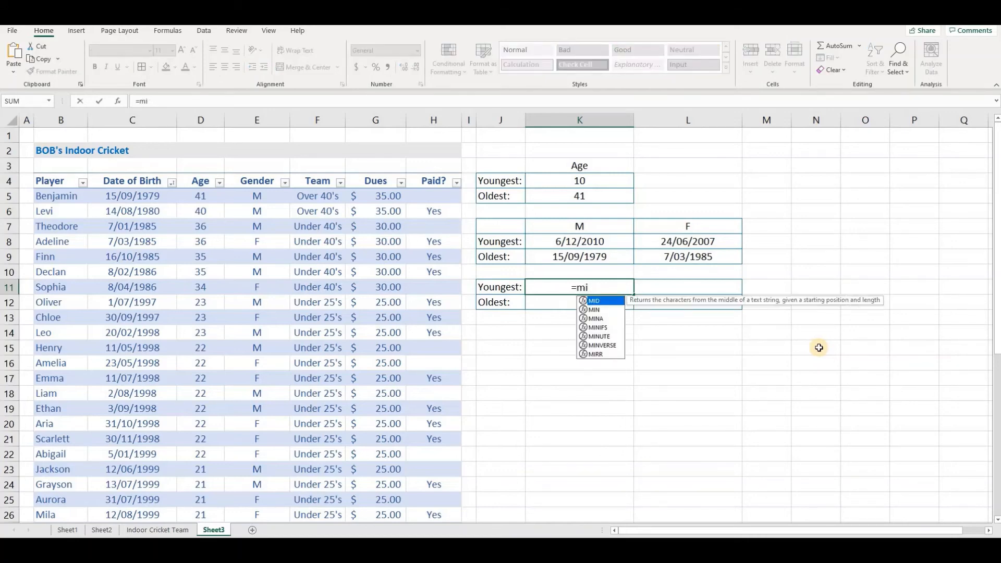
{"action": "type", "text": "nifs("}
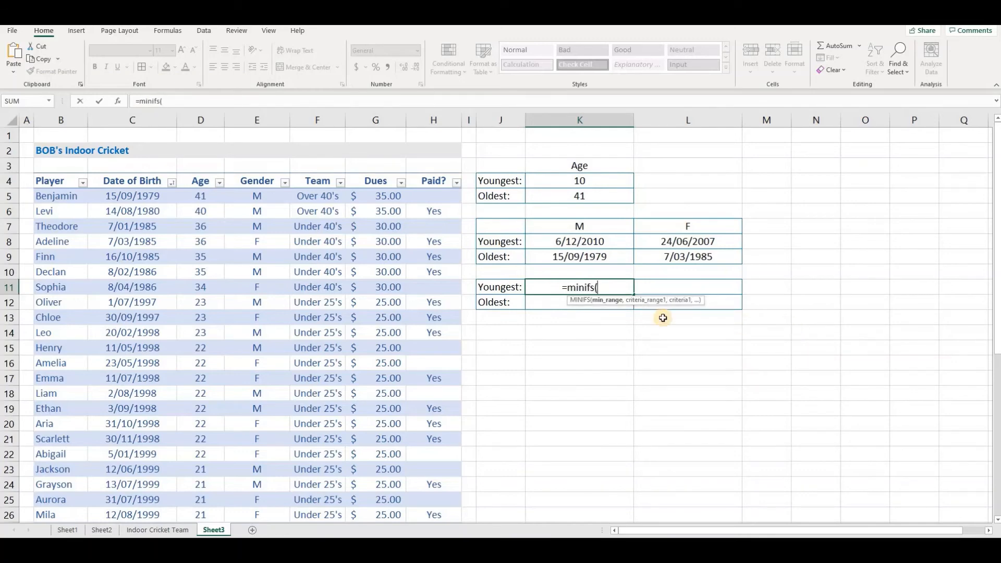
{"action": "left_click", "coordinate": [201, 176]}
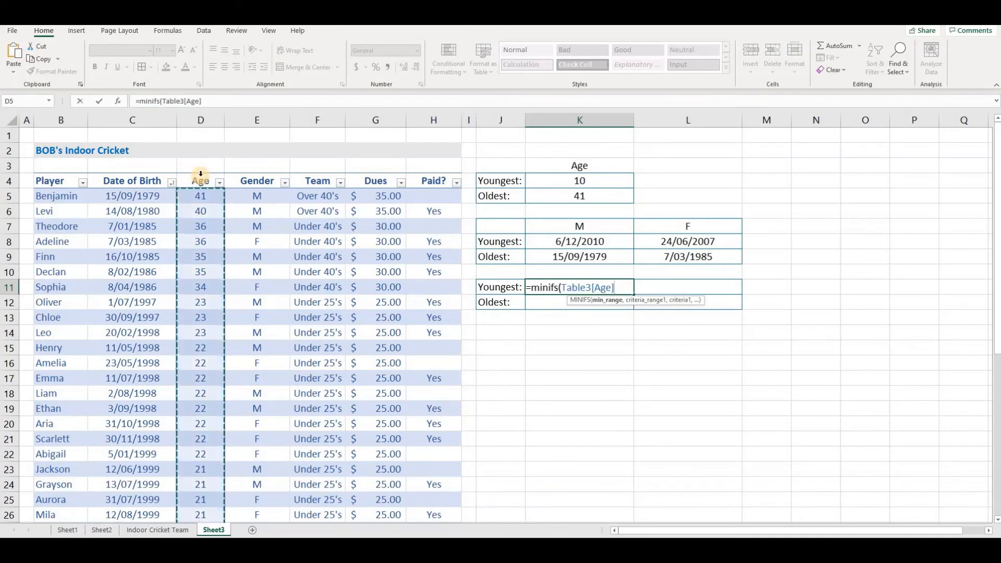
{"action": "left_click_drag", "start_coordinate": [198, 197], "coordinate": [199, 394]}
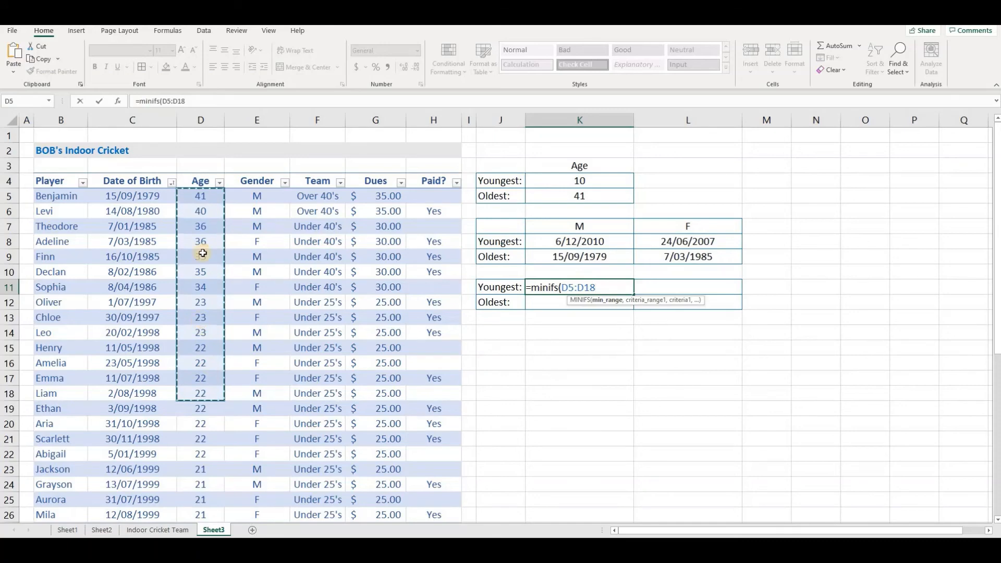
{"action": "left_click", "coordinate": [206, 174]}
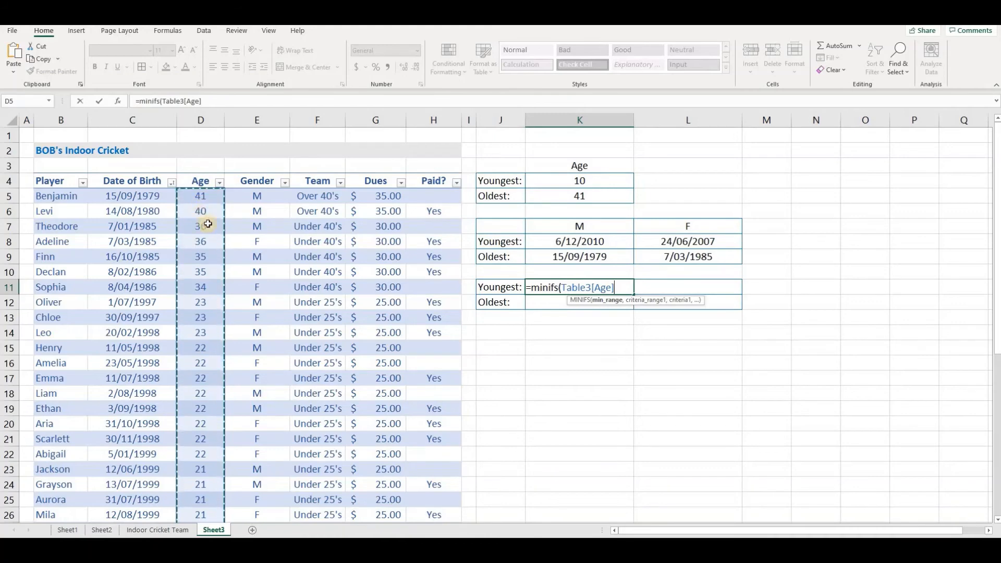
Complete the K11 MINIFS formula with the Gender column as criteria range and K7 as the criterion.
{"action": "type", "text": ","}
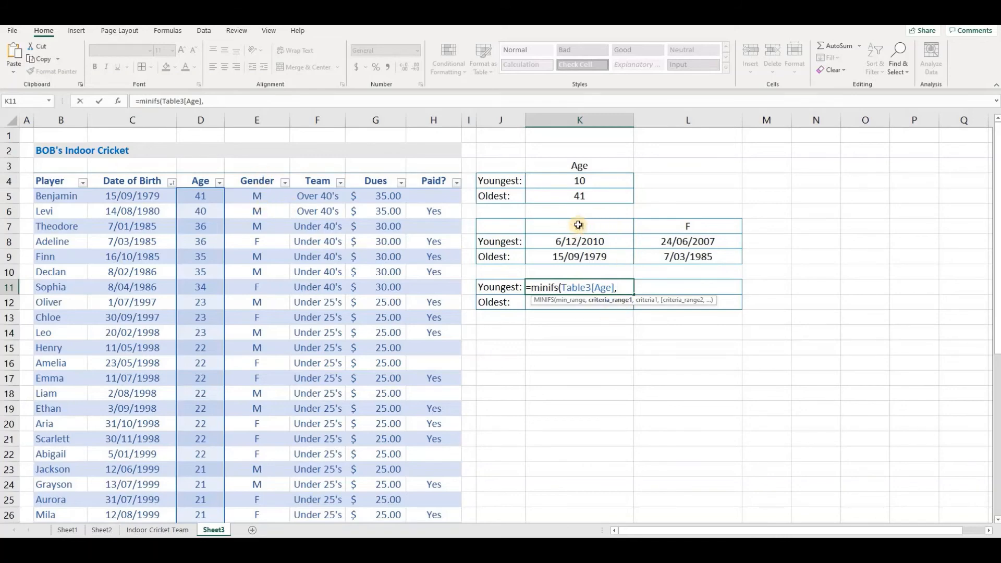
{"action": "left_click", "coordinate": [261, 173]}
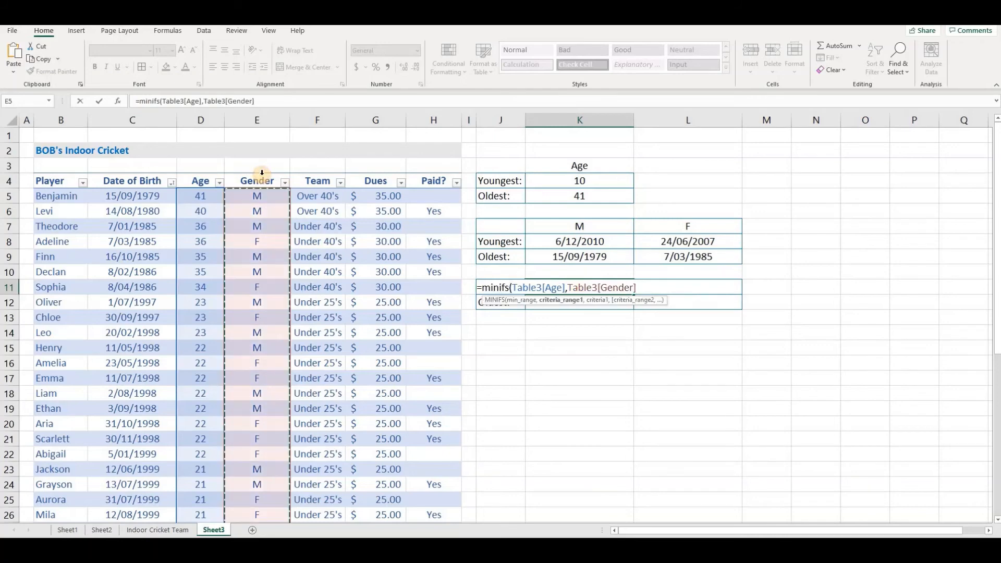
{"action": "type", "text": ","}
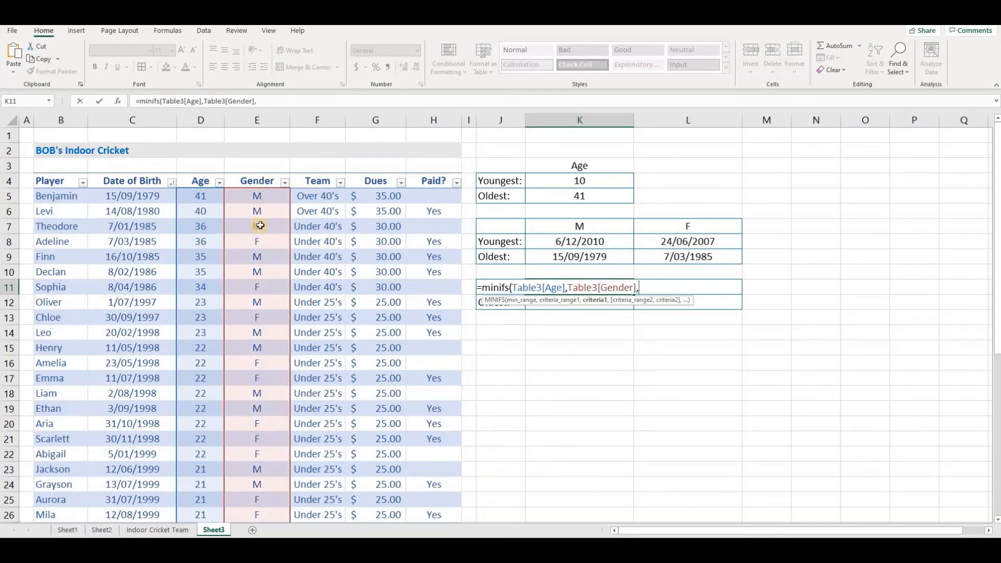
{"action": "left_click", "coordinate": [583, 227]}
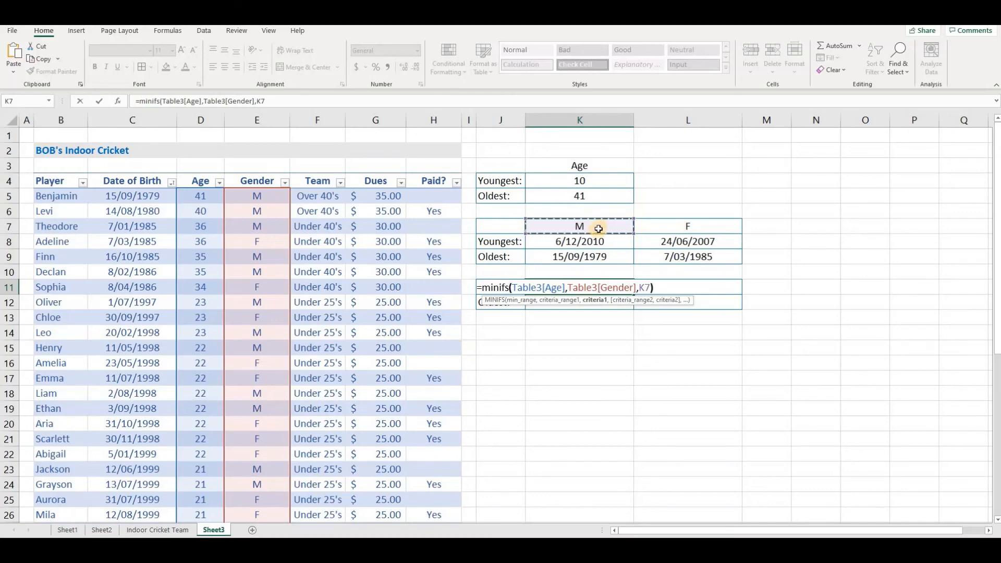
{"action": "type", "text": ")"}
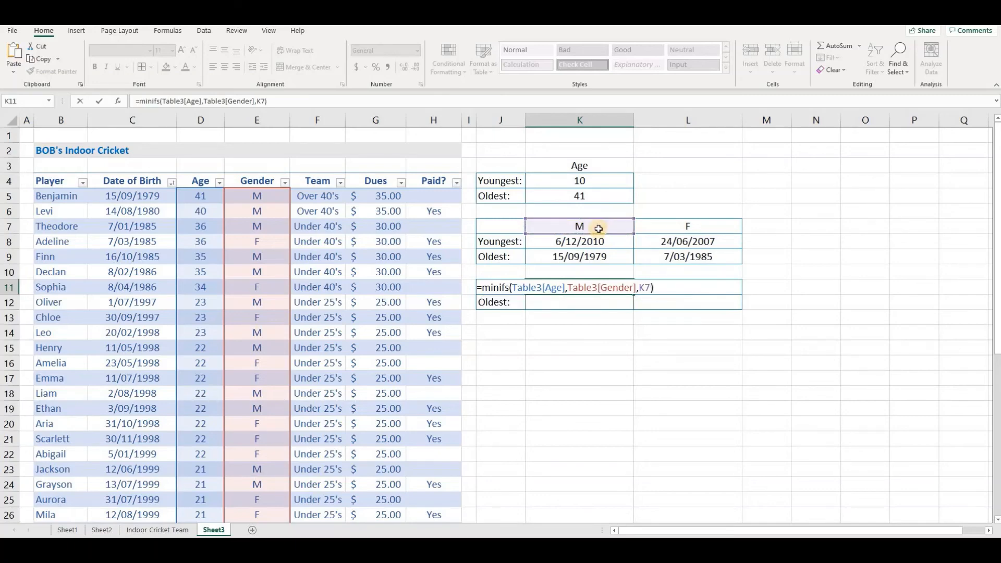
{"action": "key", "text": "Return"}
{"action": "key", "text": "Up"}
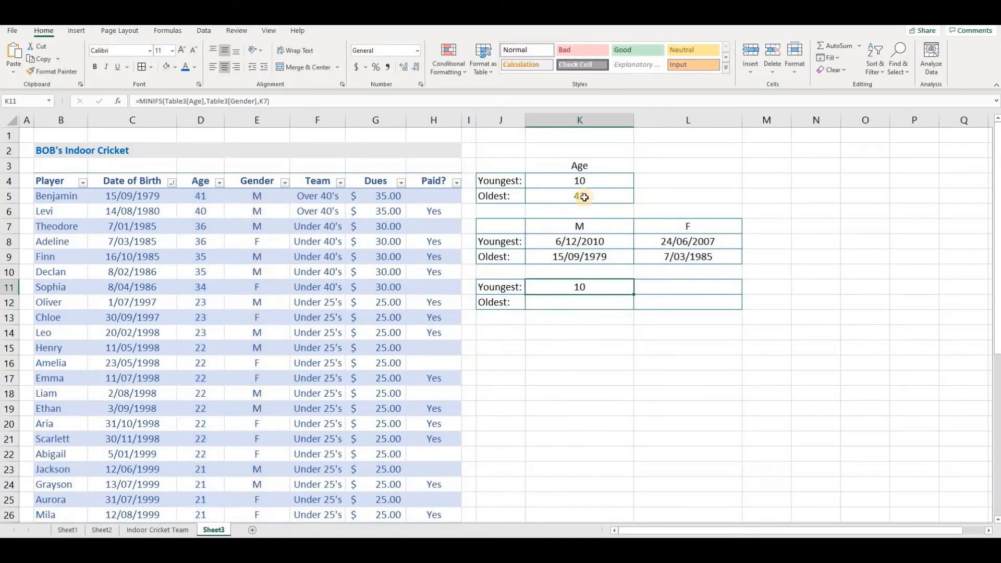
Compare the date-based formula in K8 with the age-based formulas in K4 and K11.
{"action": "left_click", "coordinate": [579, 241]}
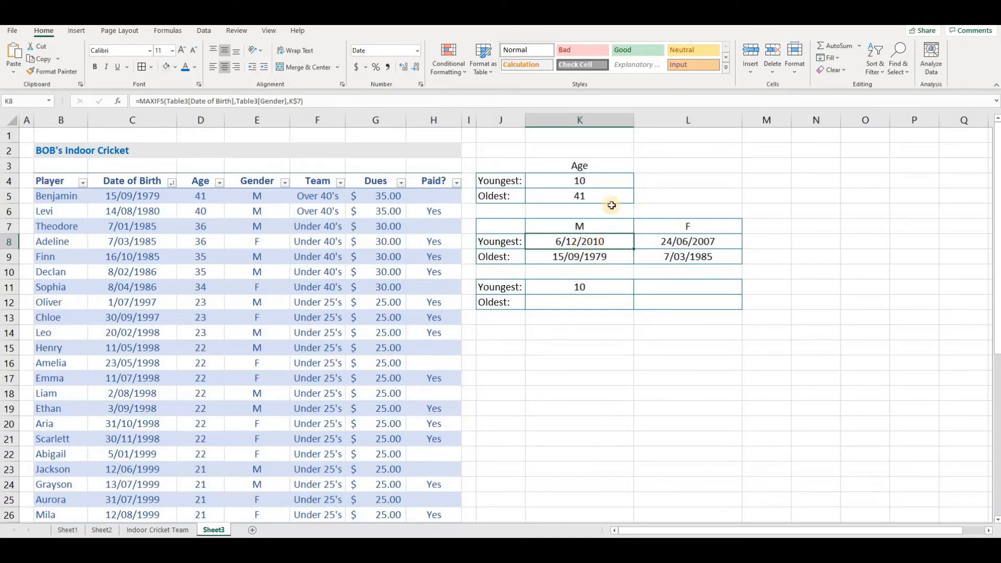
{"action": "left_click", "coordinate": [599, 181]}
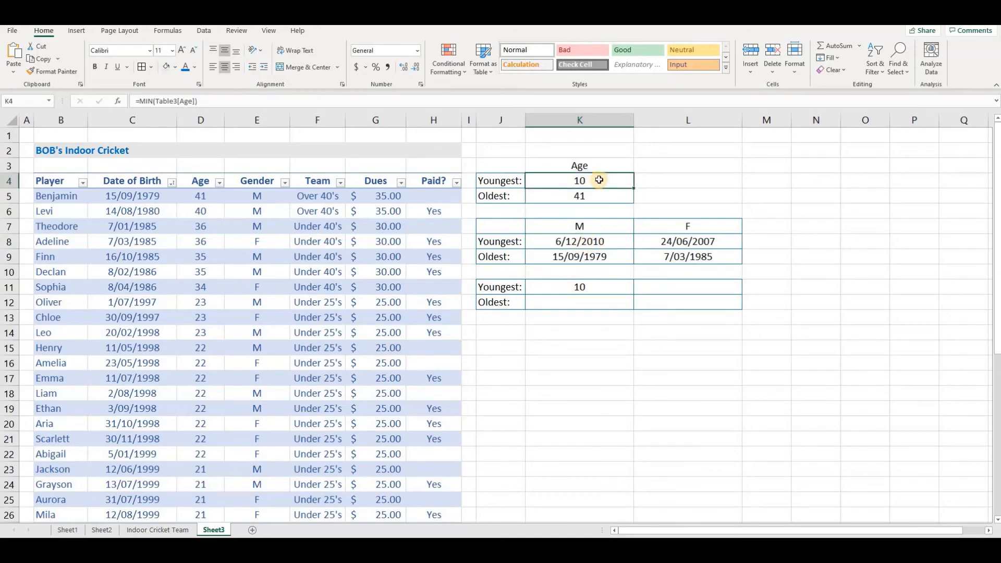
{"action": "left_click", "coordinate": [595, 287]}
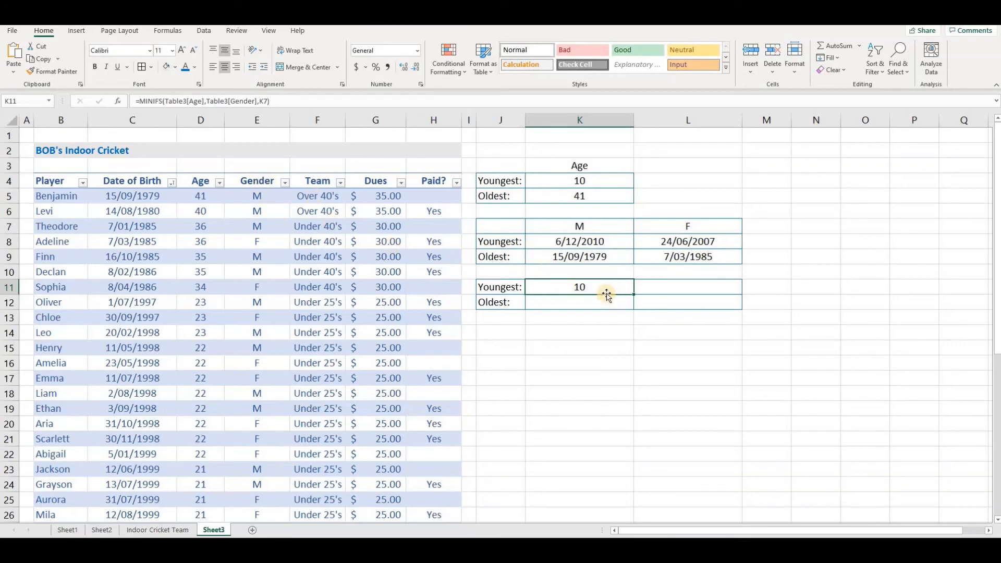
Enter a MINIFS formula in L11 with Age as min range, Gender as criteria range and L7 as criterion.
{"action": "left_click", "coordinate": [703, 286]}
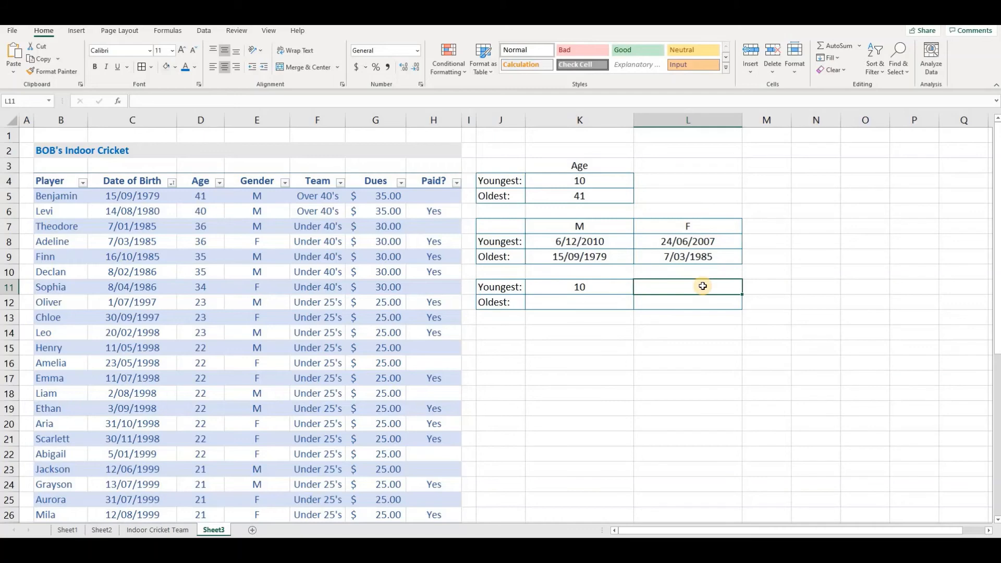
{"action": "type", "text": "="}
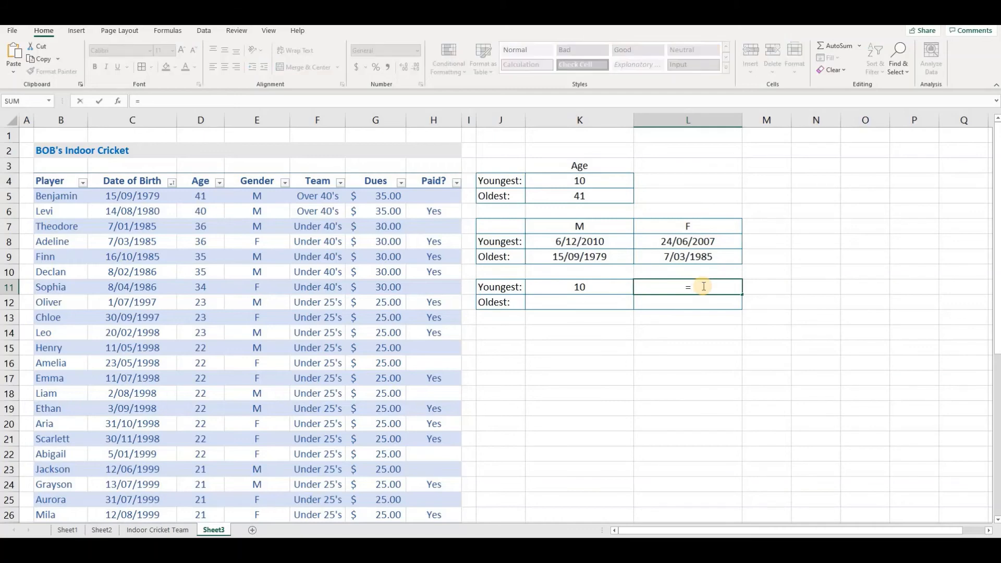
{"action": "type", "text": "minifs"}
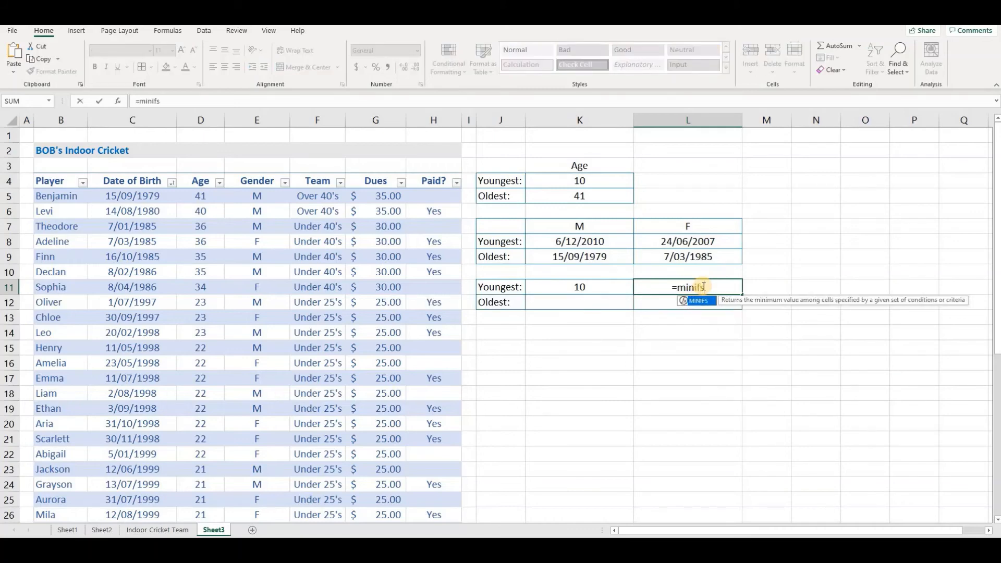
{"action": "type", "text": "("}
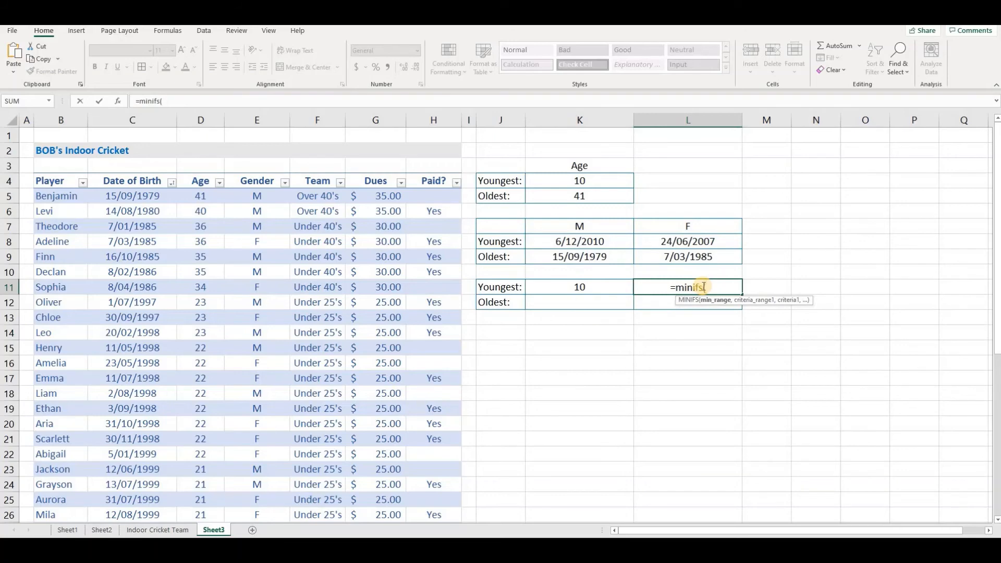
{"action": "left_click", "coordinate": [205, 173]}
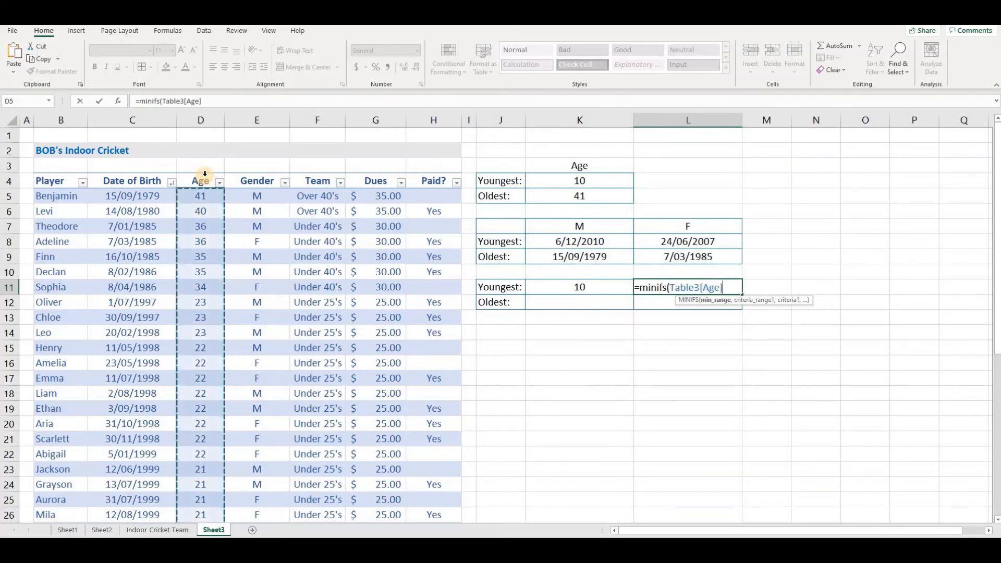
{"action": "type", "text": ","}
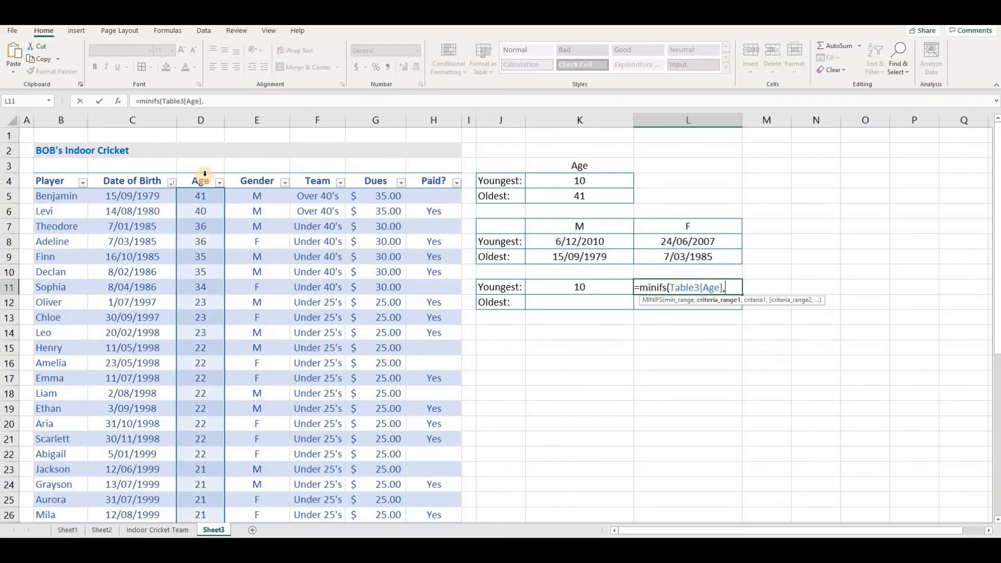
{"action": "left_click", "coordinate": [258, 176]}
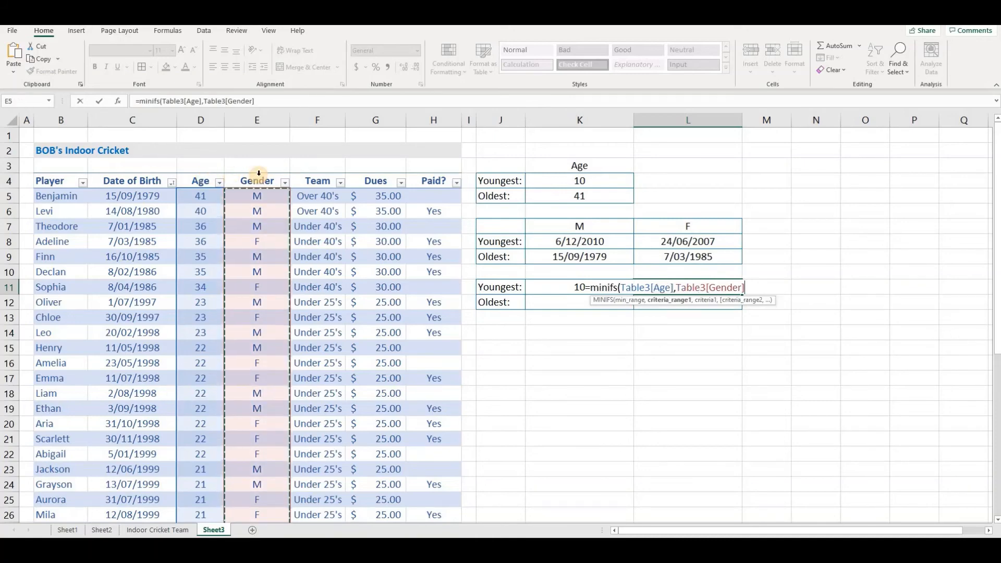
{"action": "left_click", "coordinate": [697, 226]}
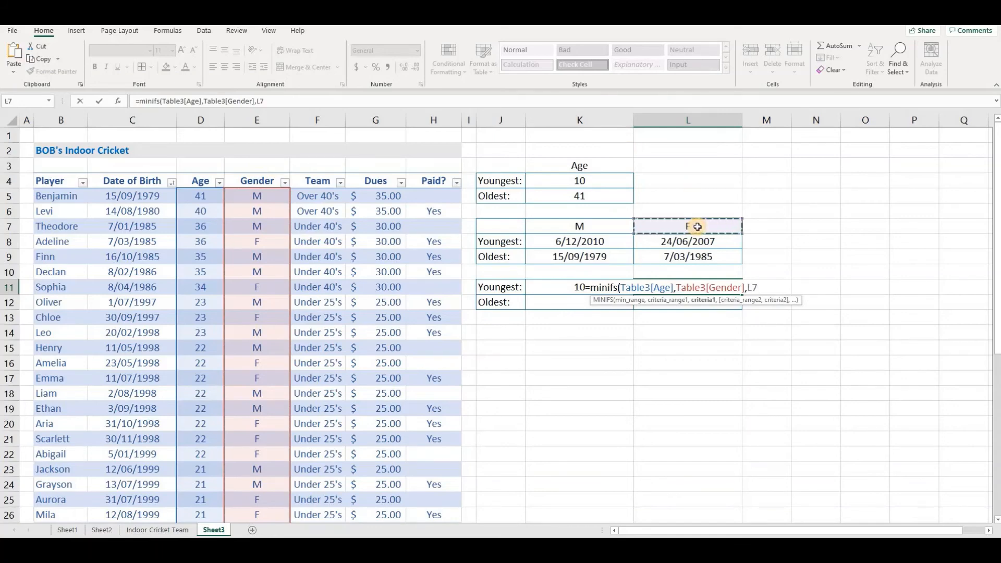
{"action": "type", "text": ")"}
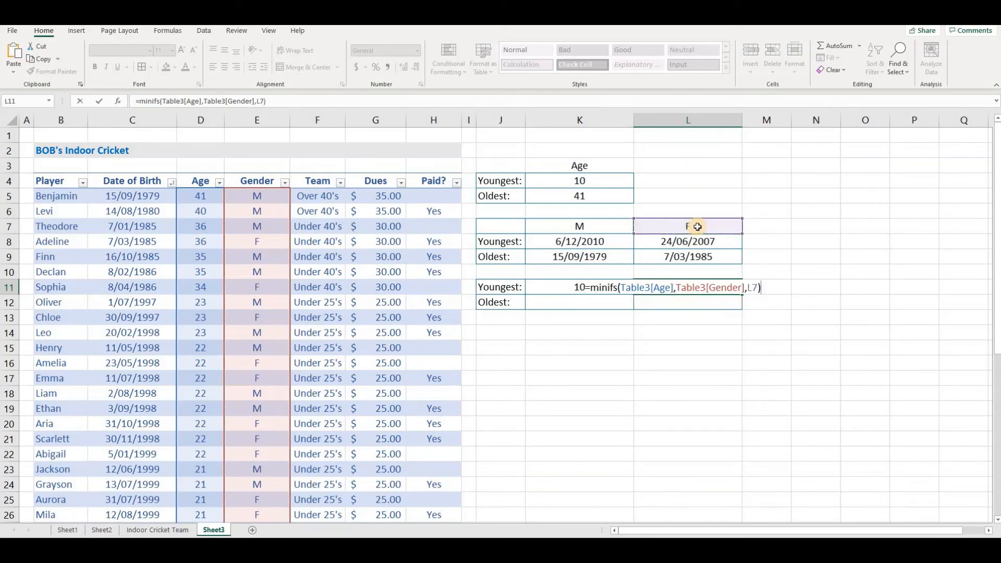
{"action": "key", "text": "ctrl+Return"}
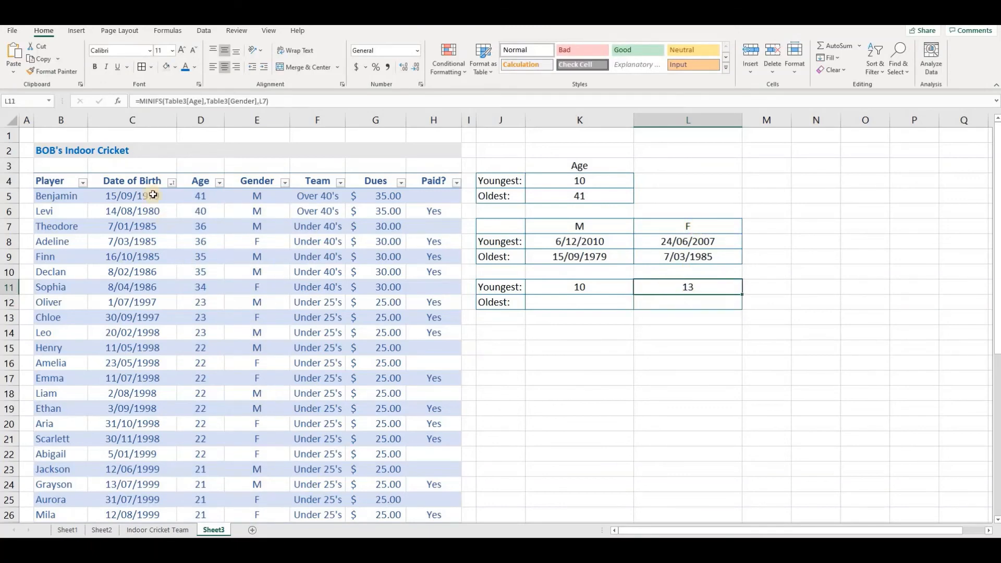
Sort the player table by date of birth from newest to oldest and check the youngest male and female ages against K11 and L11.
{"action": "left_click", "coordinate": [172, 183]}
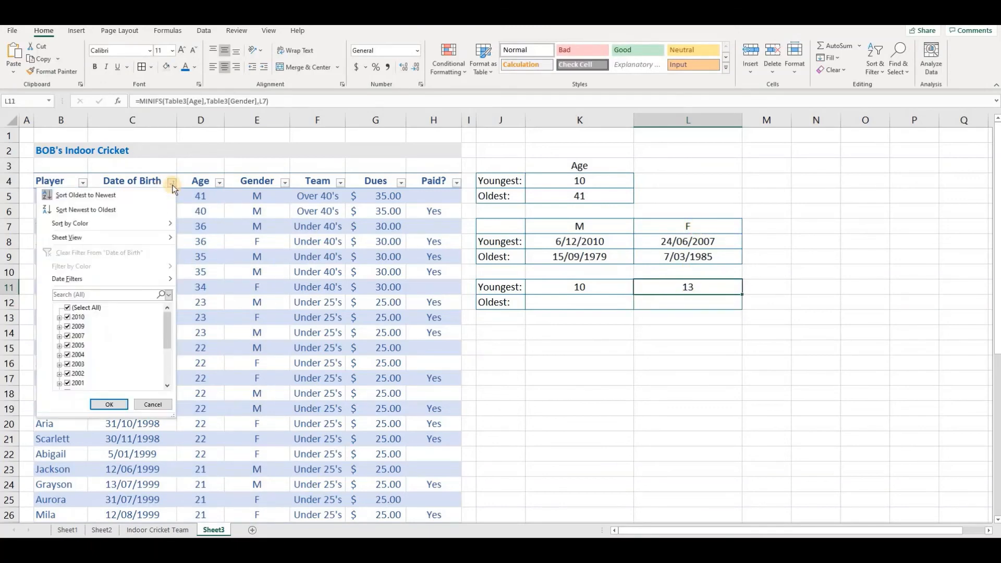
{"action": "left_click", "coordinate": [173, 183]}
{"action": "left_click", "coordinate": [172, 183]}
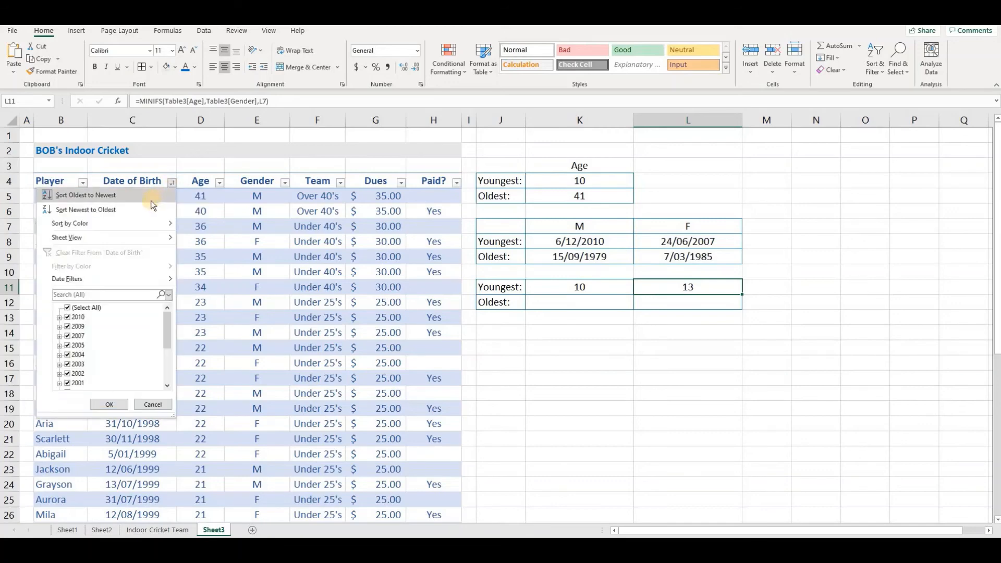
{"action": "left_click", "coordinate": [145, 210]}
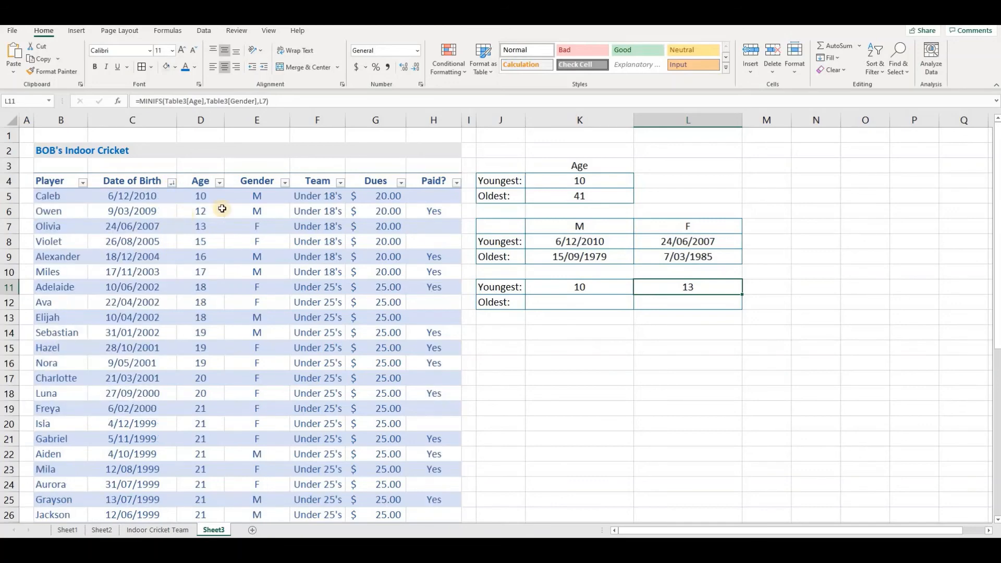
{"action": "left_click", "coordinate": [249, 196]}
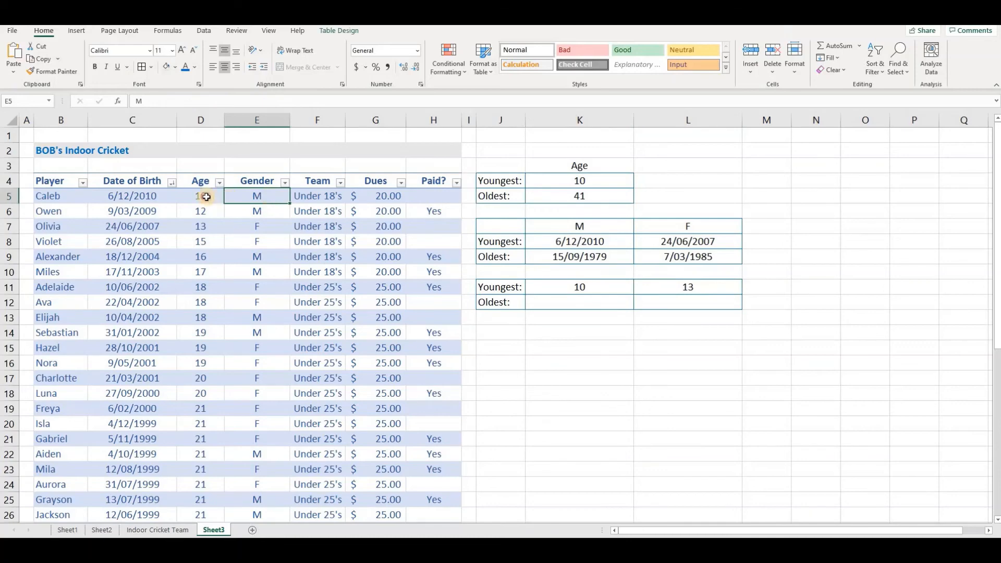
{"action": "left_click", "coordinate": [205, 196]}
{"action": "left_click", "coordinate": [258, 226]}
{"action": "left_click", "coordinate": [206, 226]}
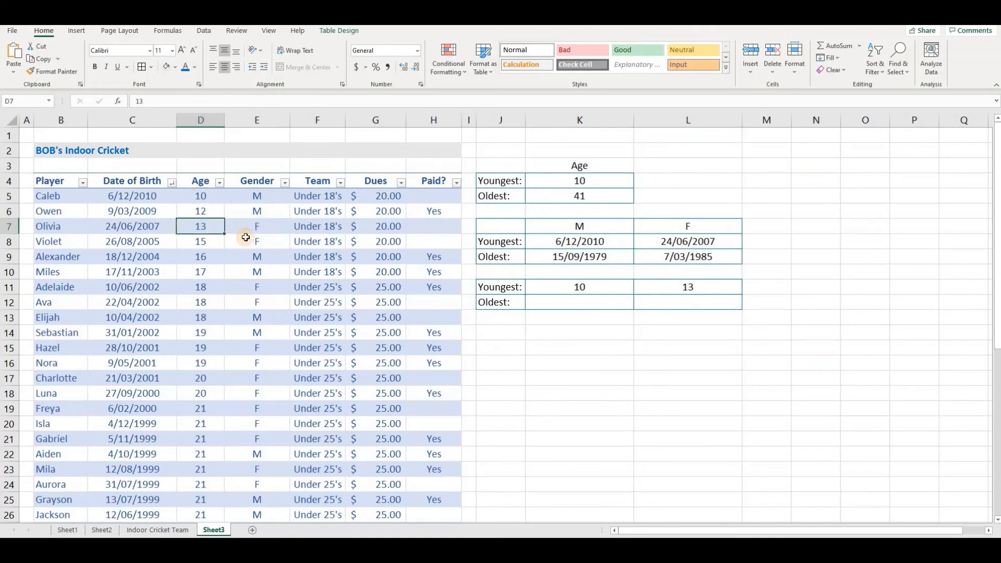
Enter a MAXIFS formula in K12 with Age as max range, Gender as criteria range and K7 as criterion.
{"action": "left_click", "coordinate": [580, 301]}
{"action": "left_click", "coordinate": [595, 285]}
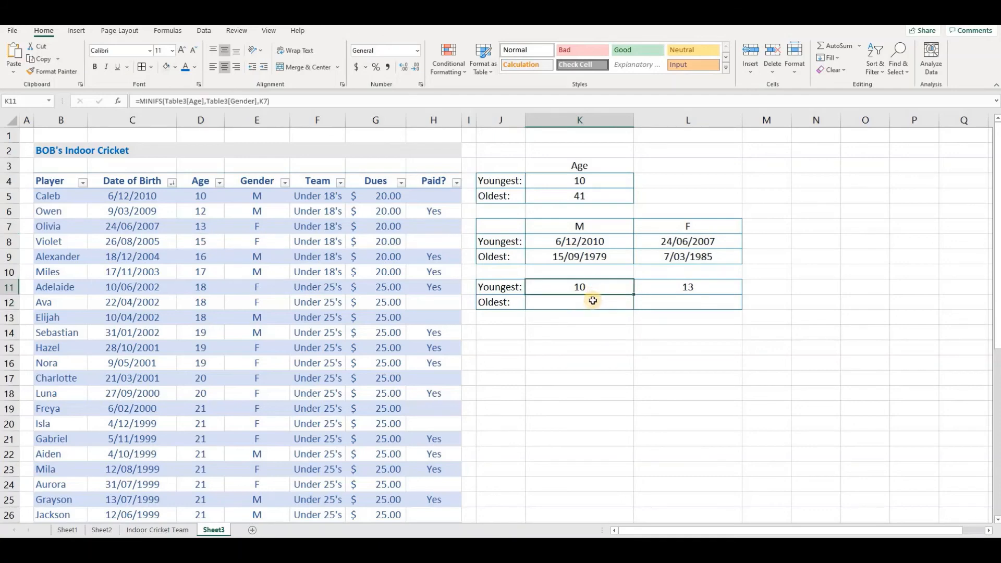
{"action": "left_click", "coordinate": [587, 303]}
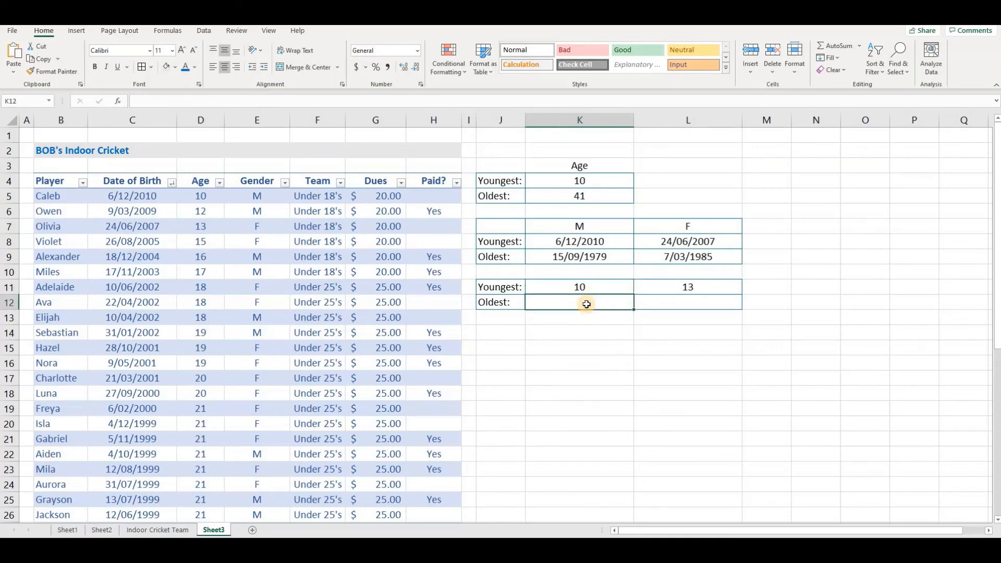
{"action": "type", "text": "=maxi"}
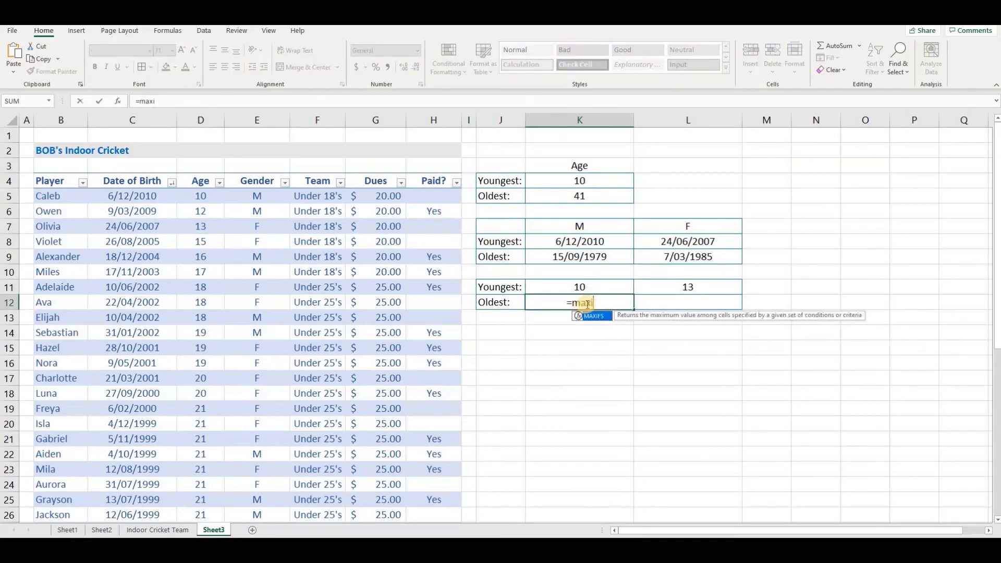
{"action": "type", "text": "fs*"}
{"action": "key", "text": "BackSpace"}
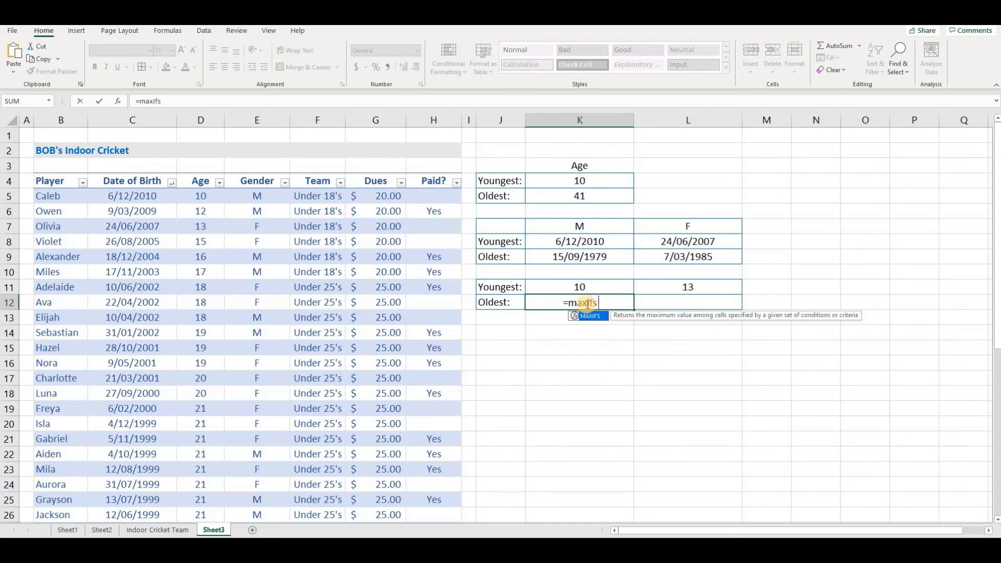
{"action": "type", "text": "("}
{"action": "left_click", "coordinate": [202, 173]}
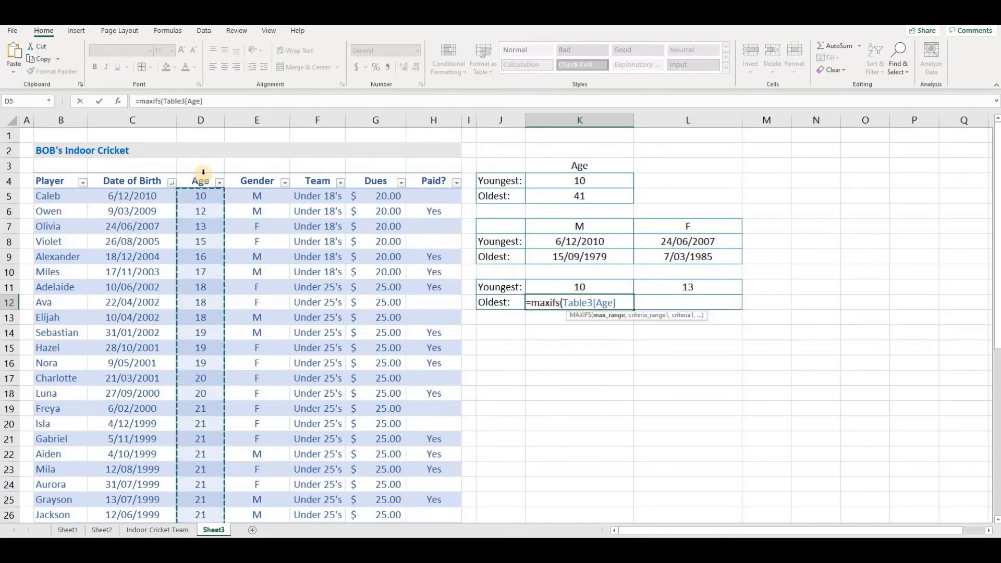
{"action": "type", "text": ","}
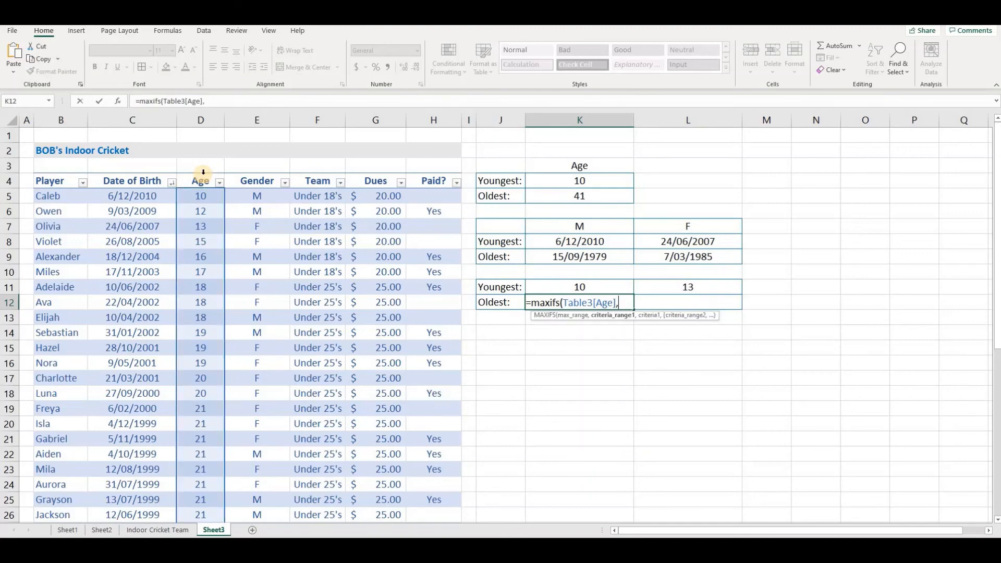
{"action": "left_click", "coordinate": [260, 174]}
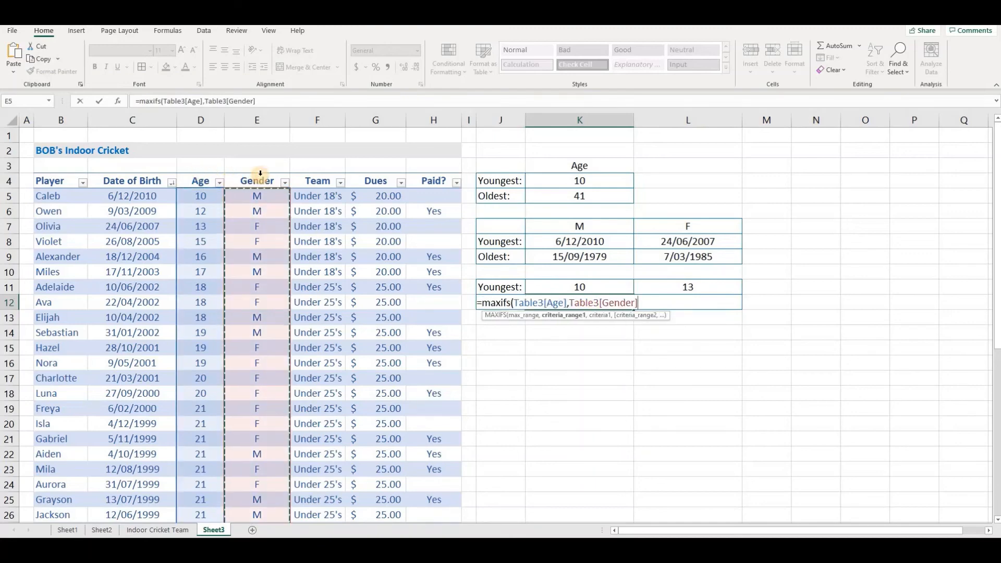
{"action": "type", "text": ","}
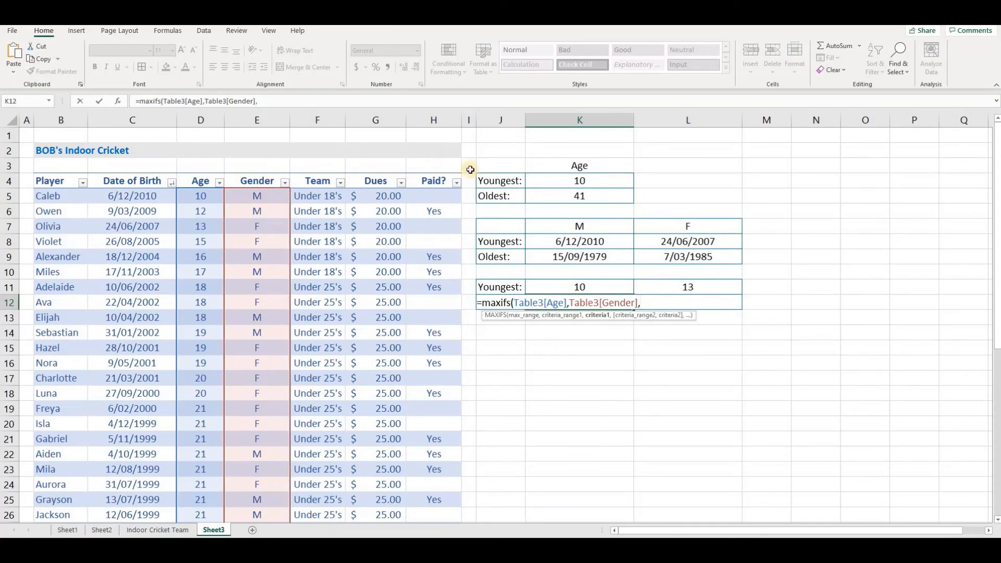
{"action": "left_click", "coordinate": [586, 228]}
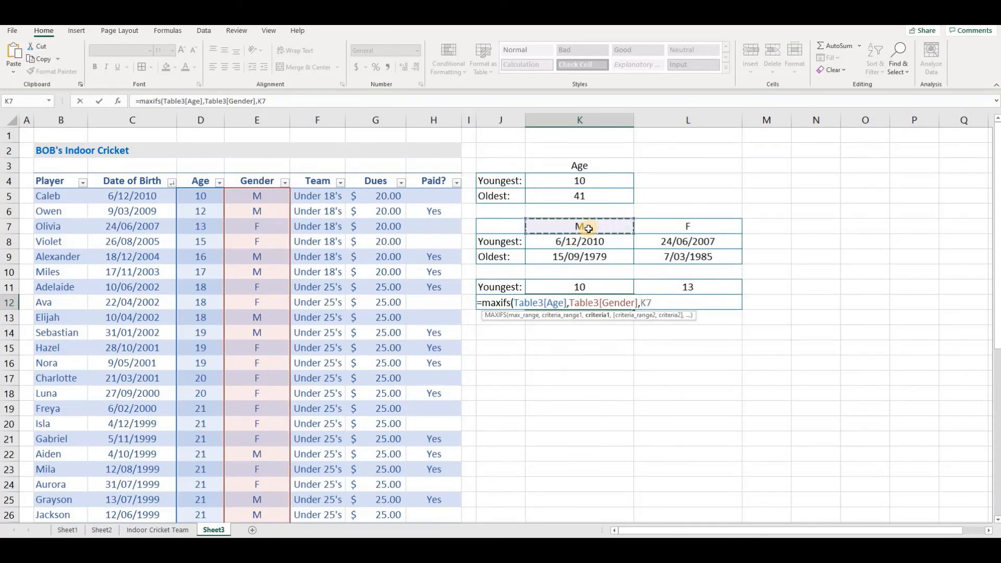
{"action": "type", "text": ")"}
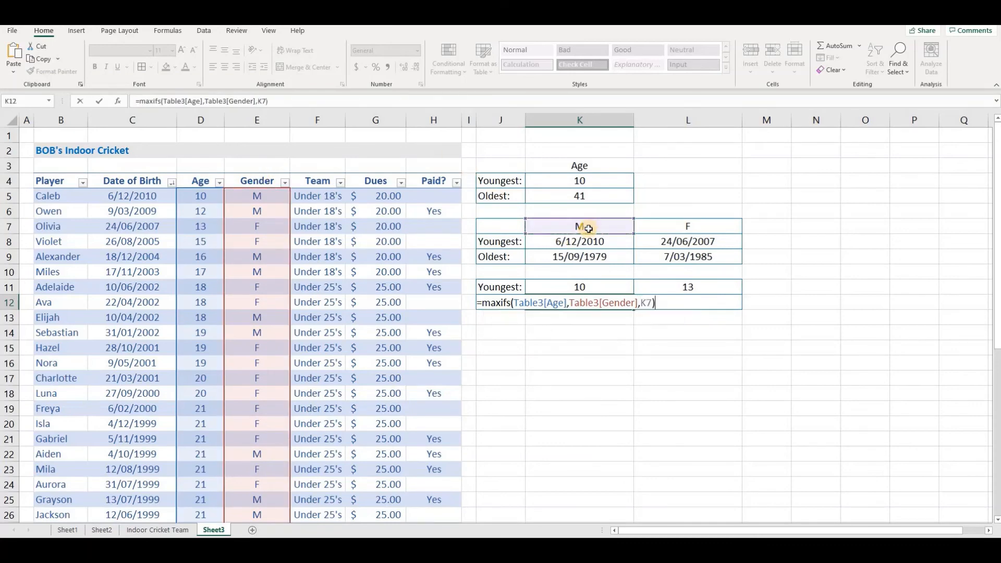
{"action": "key", "text": "Return"}
{"action": "key", "text": "Up"}
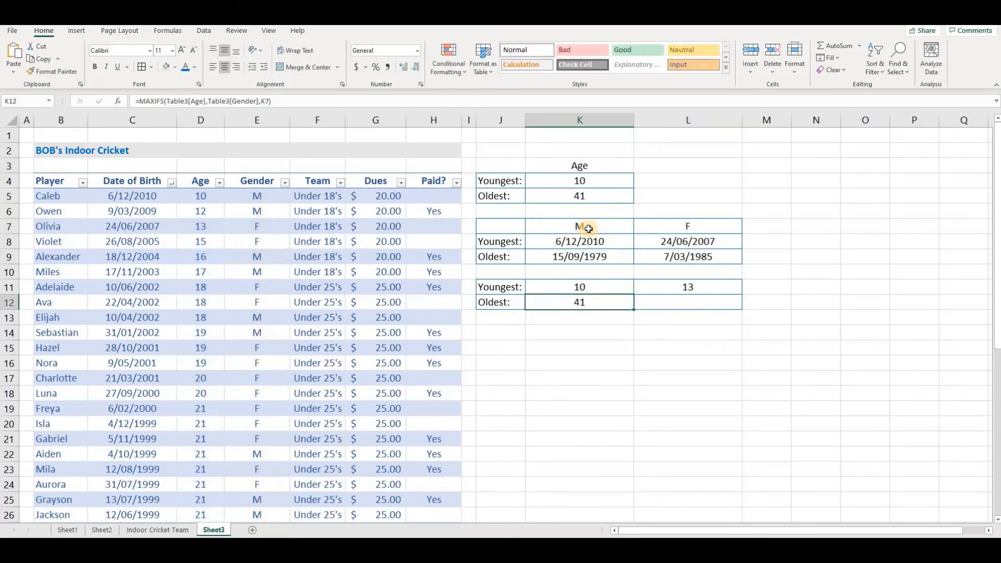
Enter a MAXIFS formula in L12 with Age as max range, Gender as criteria range and L7 as criterion.
{"action": "key", "text": "Right"}
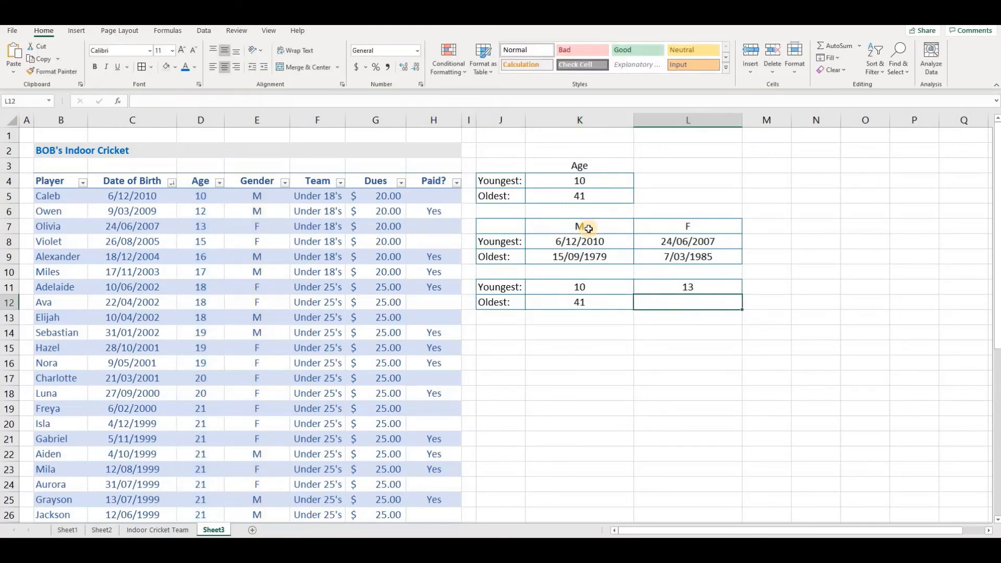
{"action": "type", "text": "="}
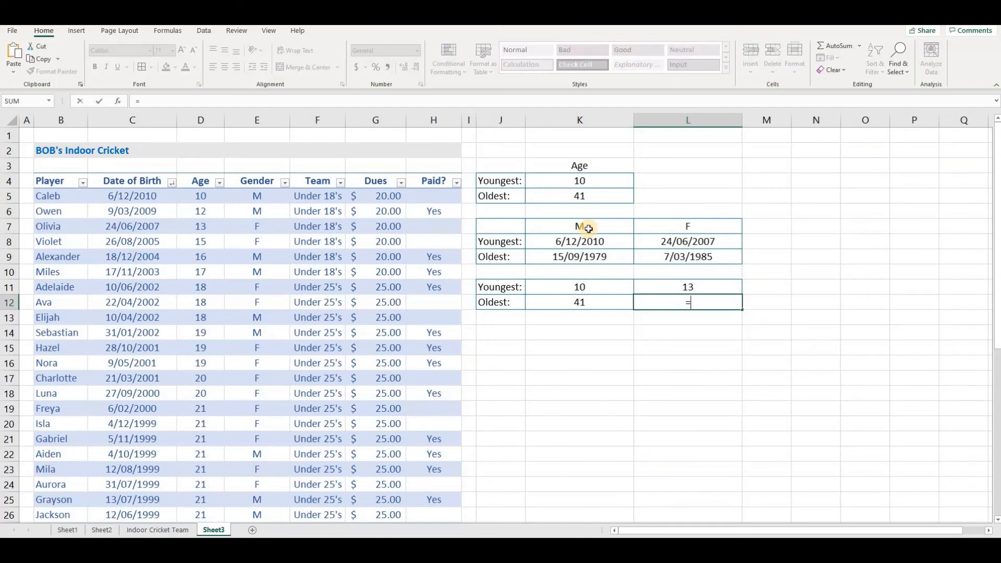
{"action": "type", "text": "maxifs"}
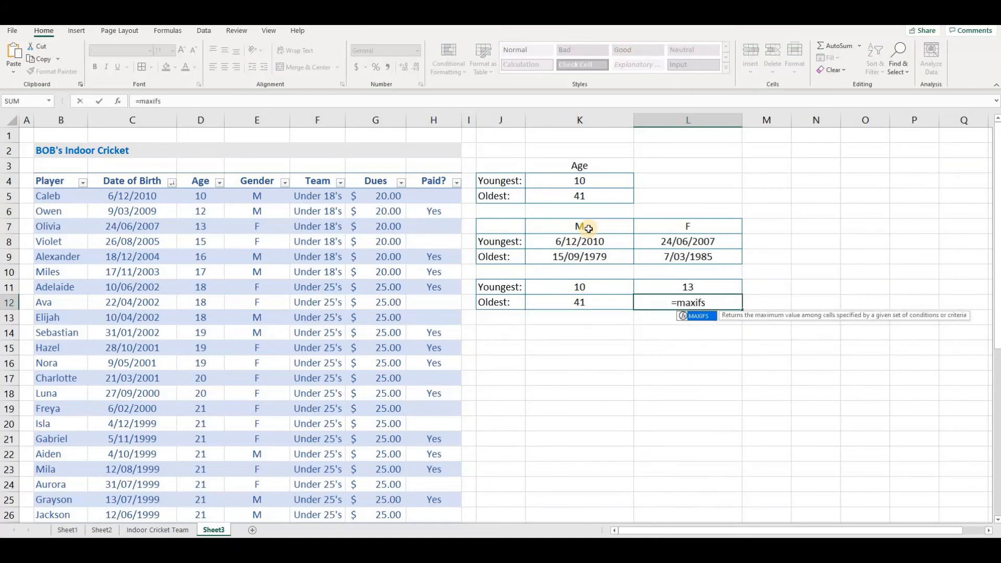
{"action": "type", "text": "("}
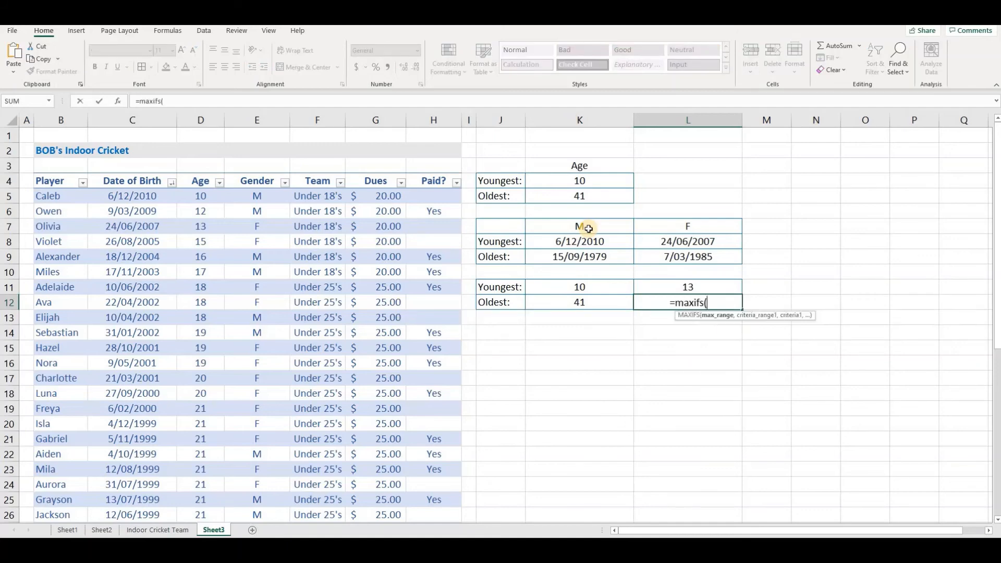
{"action": "left_click", "coordinate": [201, 175]}
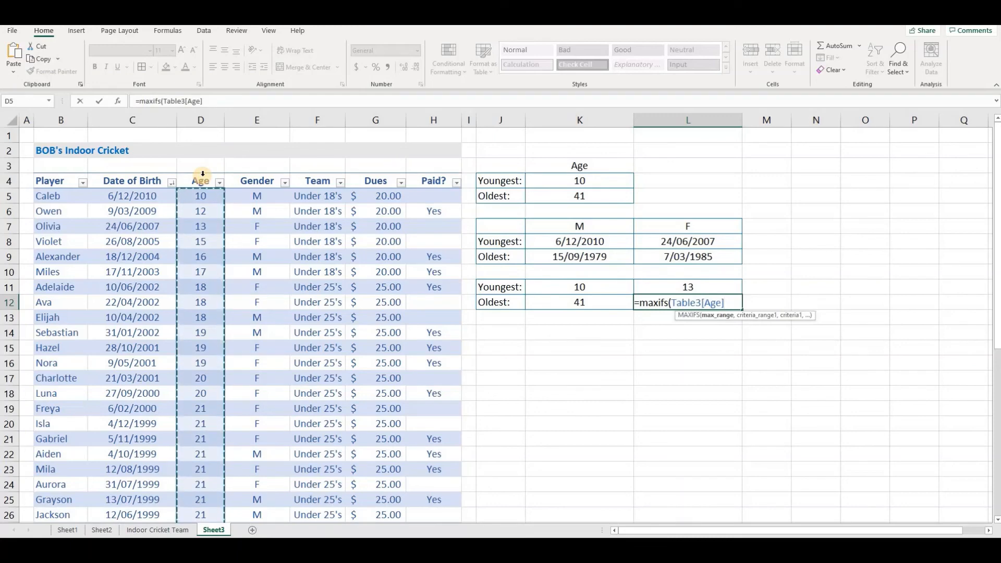
{"action": "type", "text": ","}
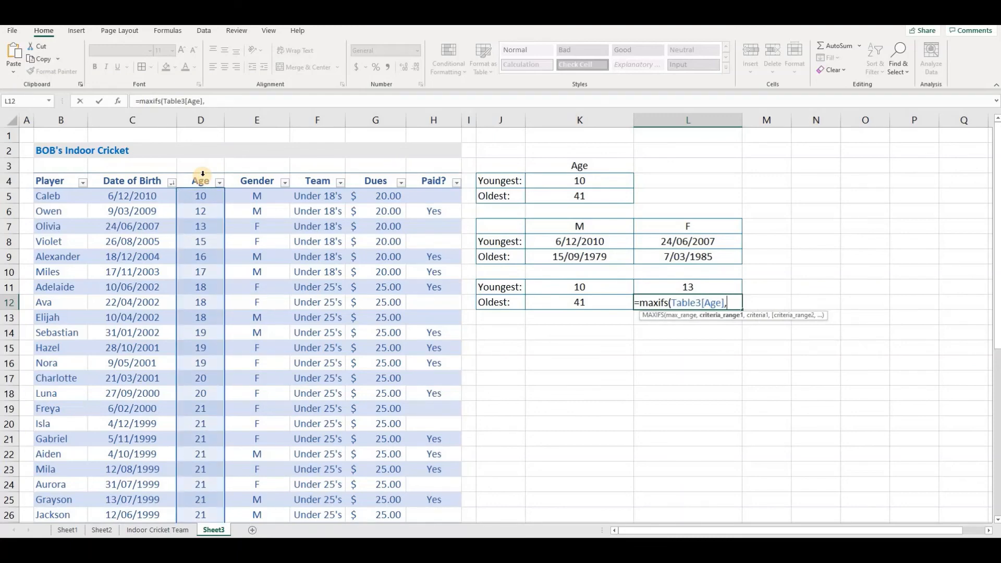
{"action": "left_click", "coordinate": [260, 173]}
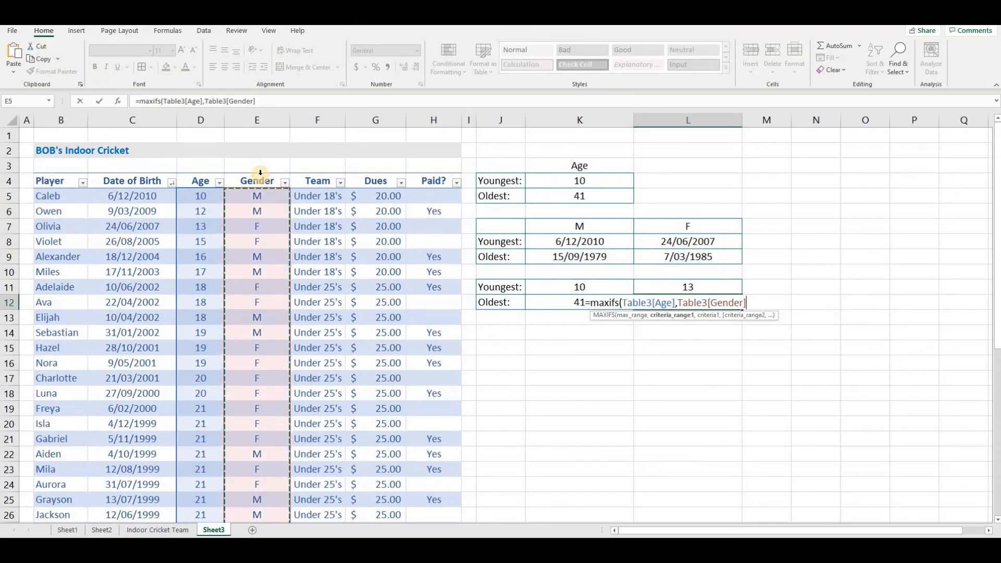
{"action": "type", "text": ","}
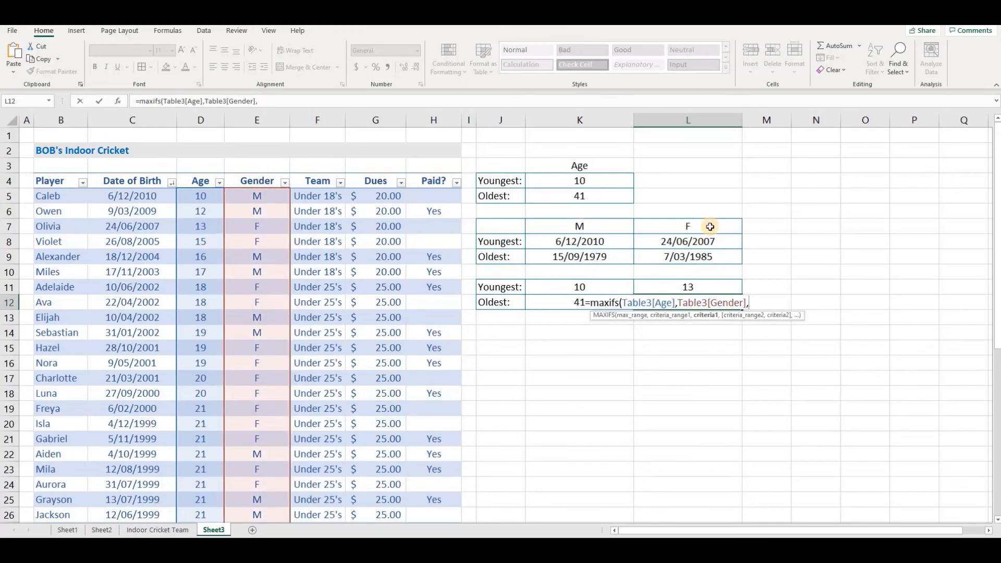
{"action": "left_click", "coordinate": [704, 226]}
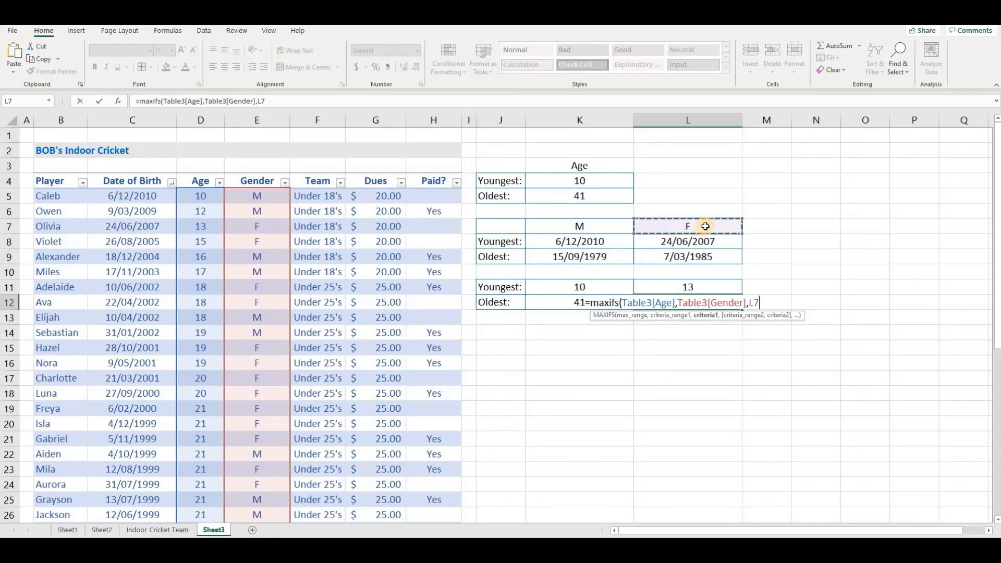
{"action": "key", "text": "ctrl+Return"}
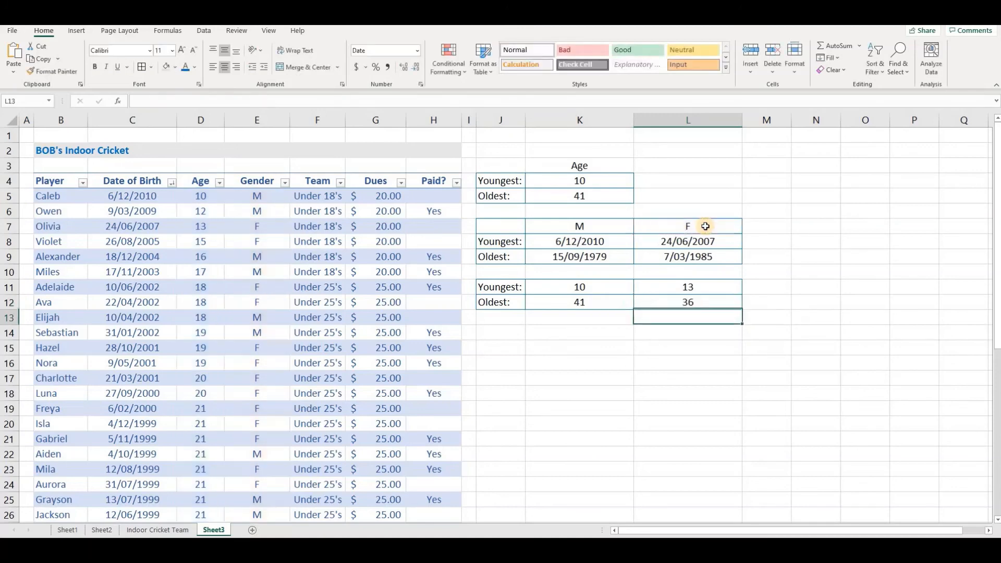
Sort the player table by date of birth from oldest to newest and check the oldest male and female ages against K12 and L12.
{"action": "left_click", "coordinate": [172, 183]}
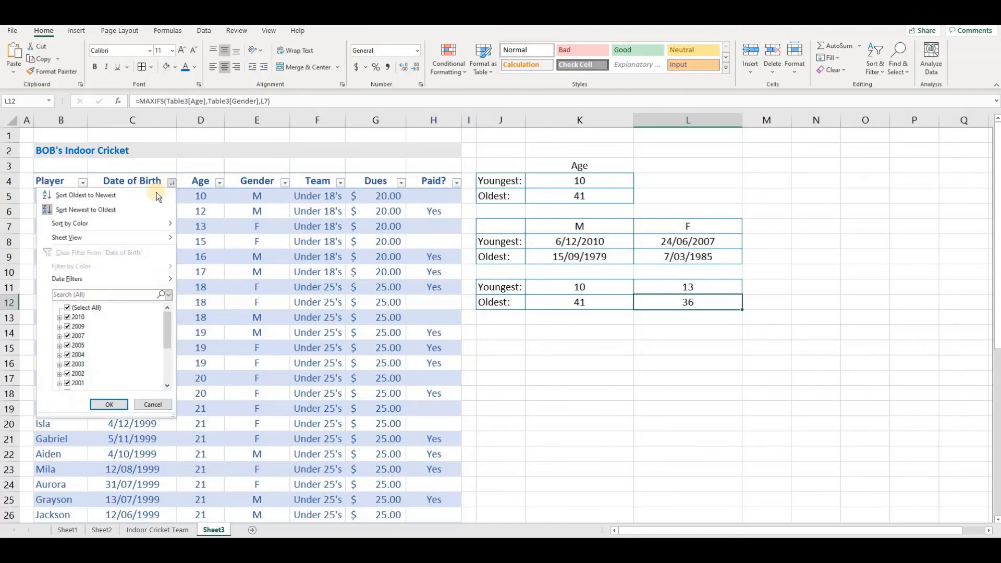
{"action": "left_click", "coordinate": [124, 195]}
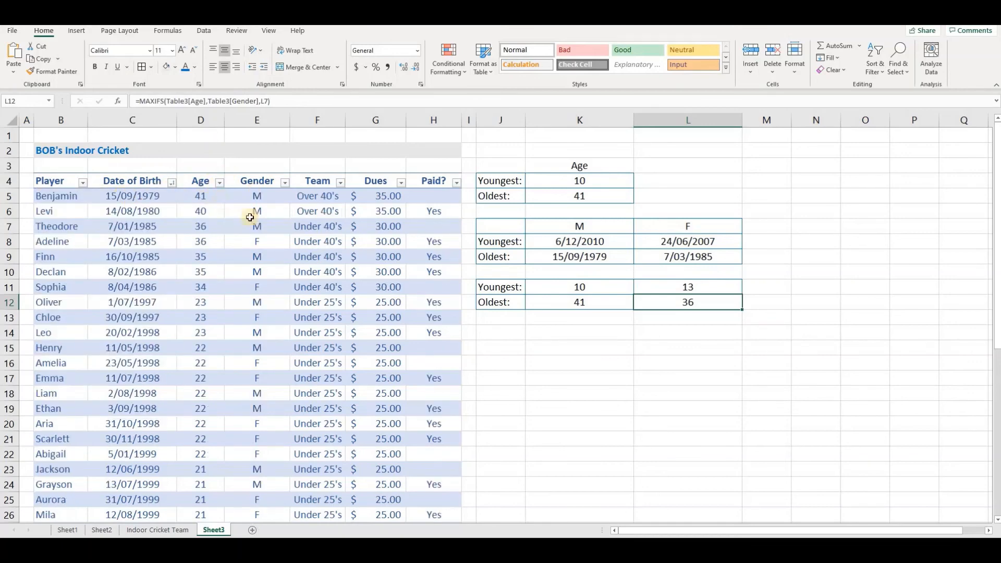
{"action": "left_click", "coordinate": [269, 196]}
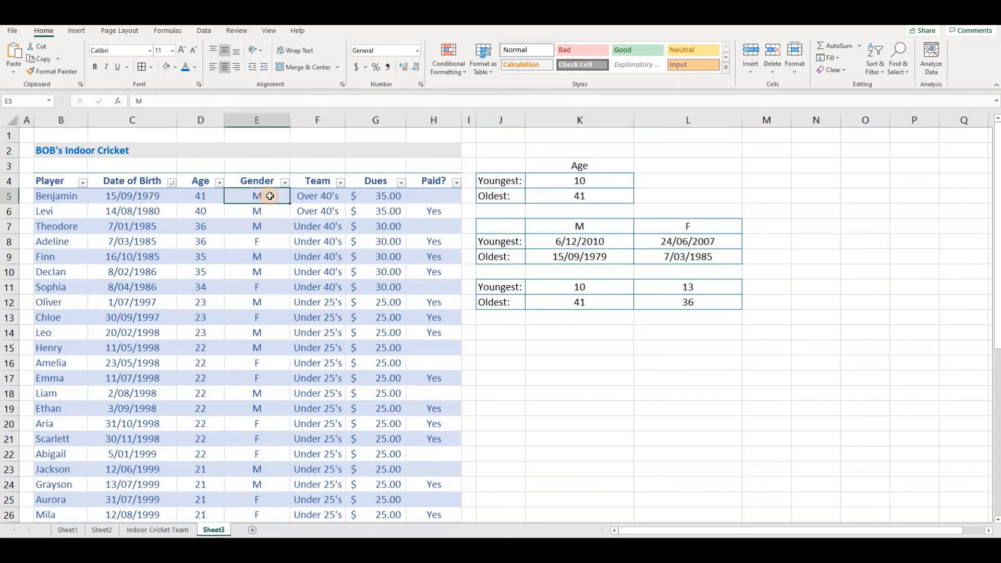
{"action": "left_click", "coordinate": [205, 197]}
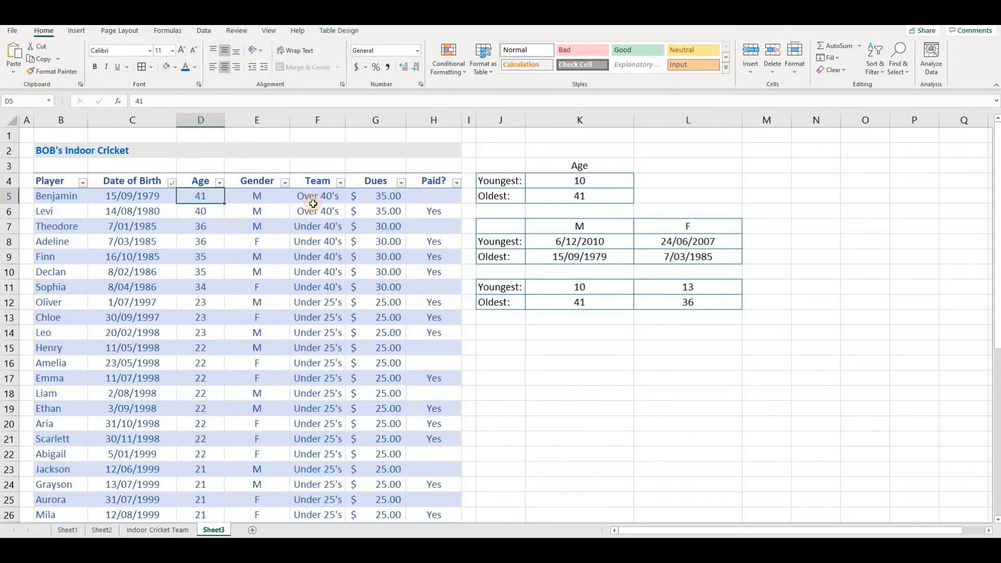
{"action": "left_click", "coordinate": [260, 242]}
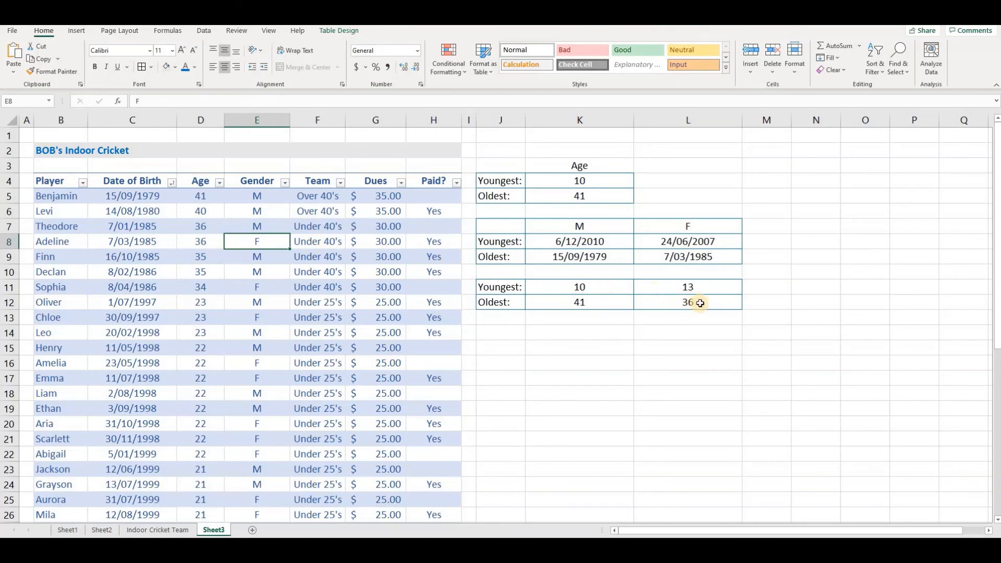
Enter a DATEDIF formula in K14 that returns the full years ("Y") between the date in K8 and TODAY().
{"action": "left_click", "coordinate": [574, 329]}
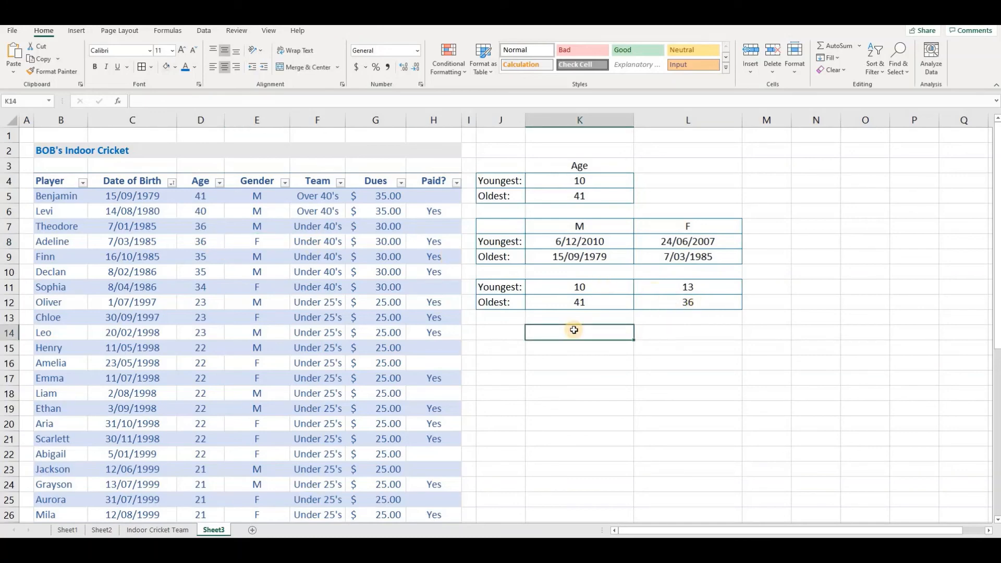
{"action": "left_click", "coordinate": [580, 289]}
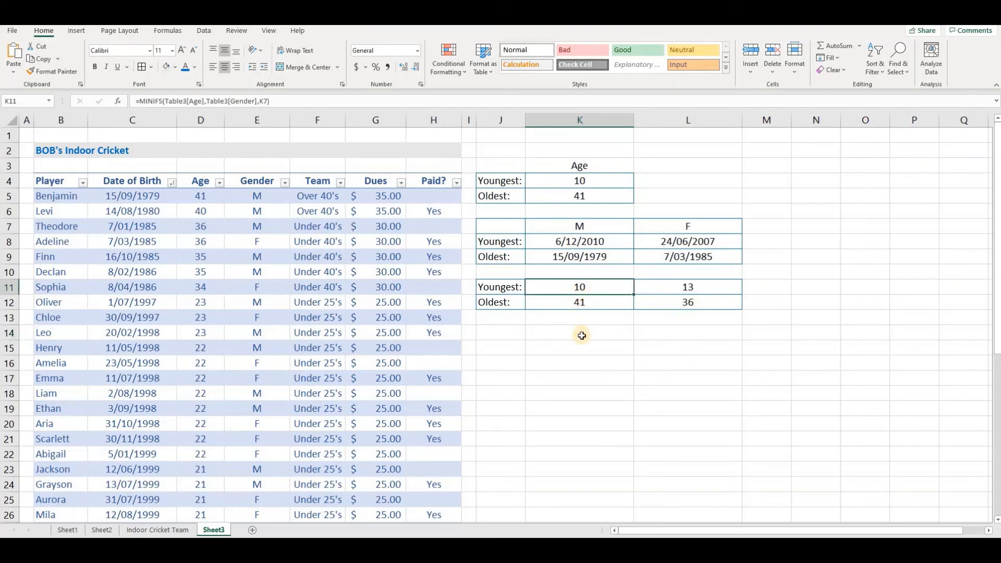
{"action": "left_click", "coordinate": [581, 333]}
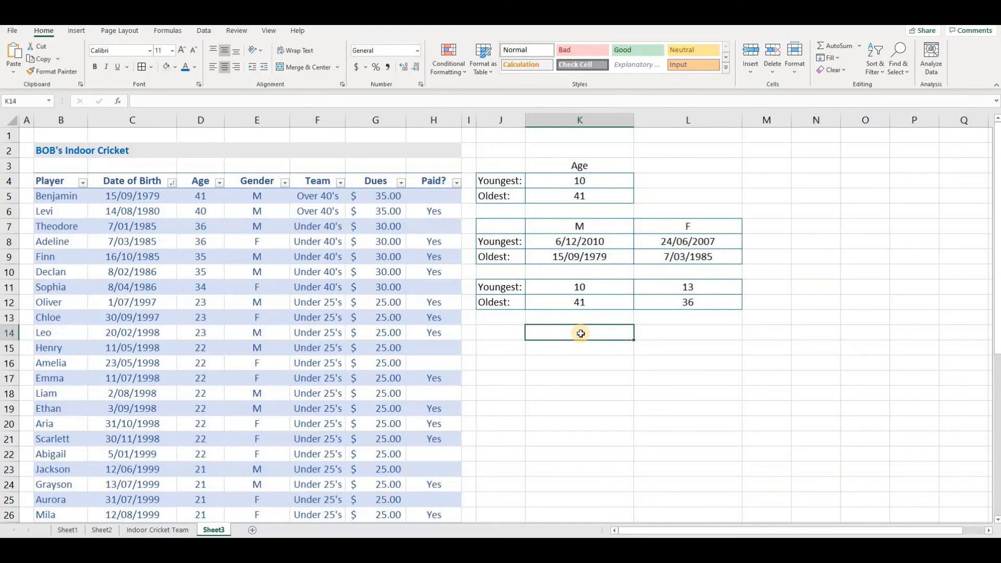
{"action": "type", "text": "=d"}
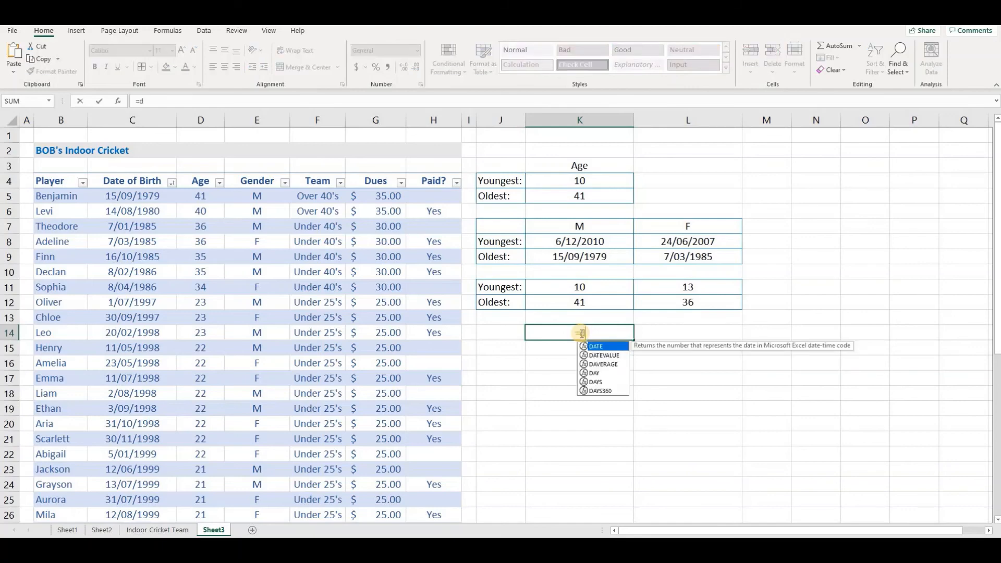
{"action": "type", "text": "atedif"}
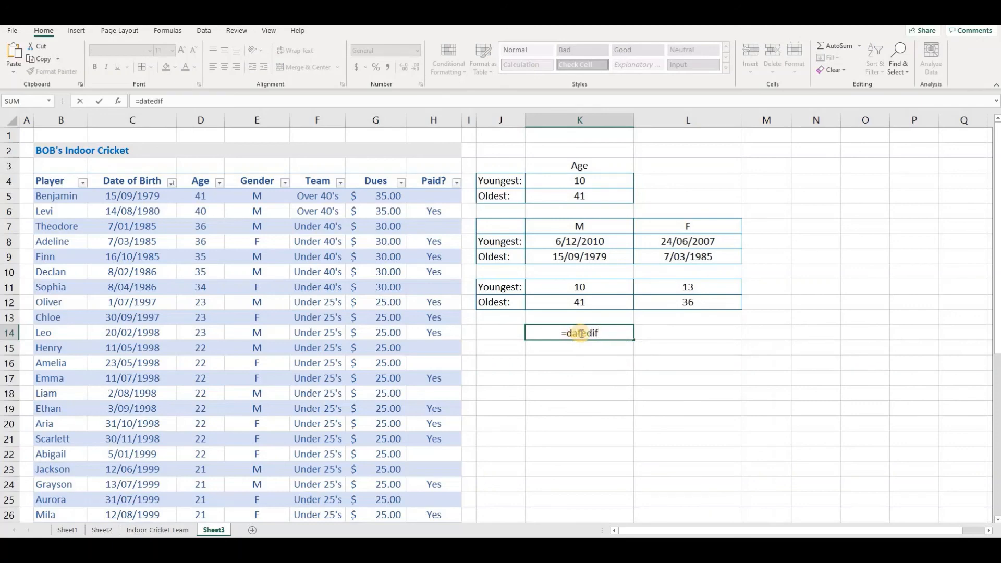
{"action": "type", "text": "("}
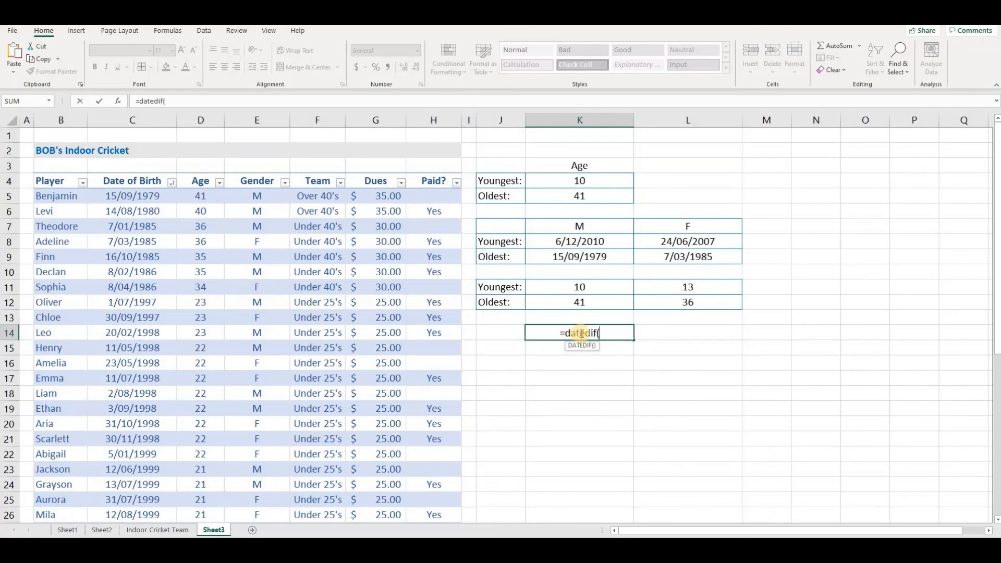
{"action": "left_click", "coordinate": [582, 241]}
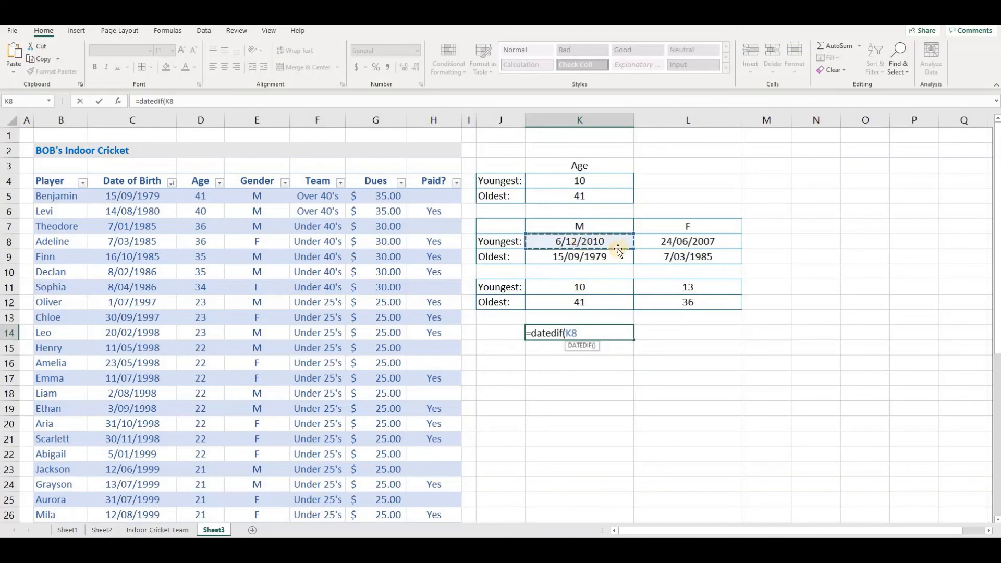
{"action": "type", "text": ","}
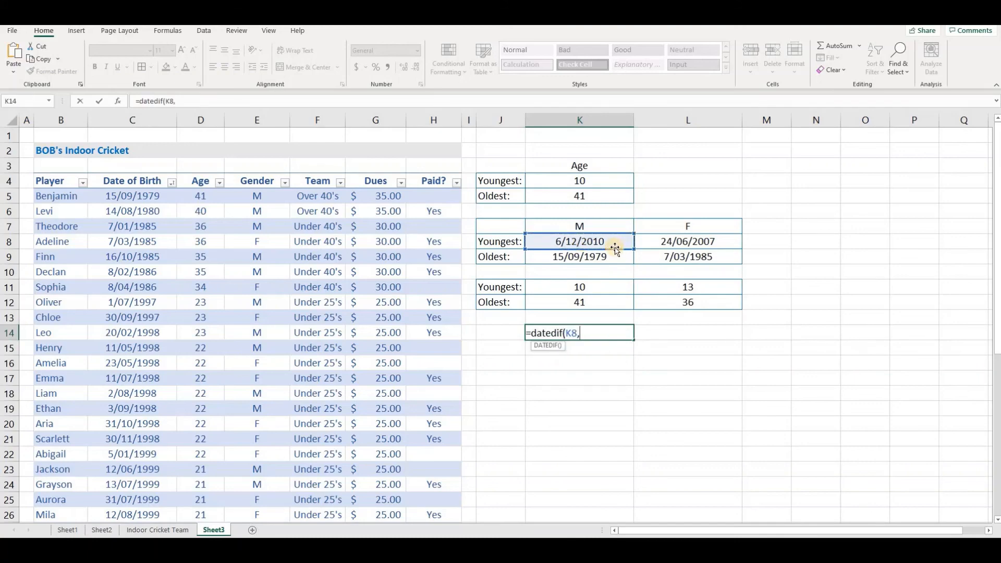
{"action": "type", "text": "TOD"}
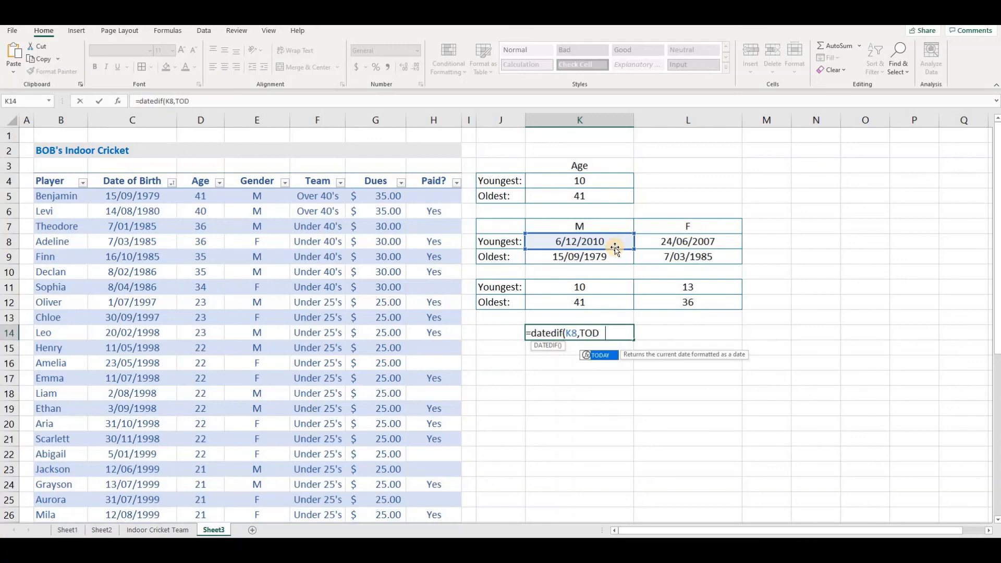
{"action": "type", "text": "AY(),\"Y"}
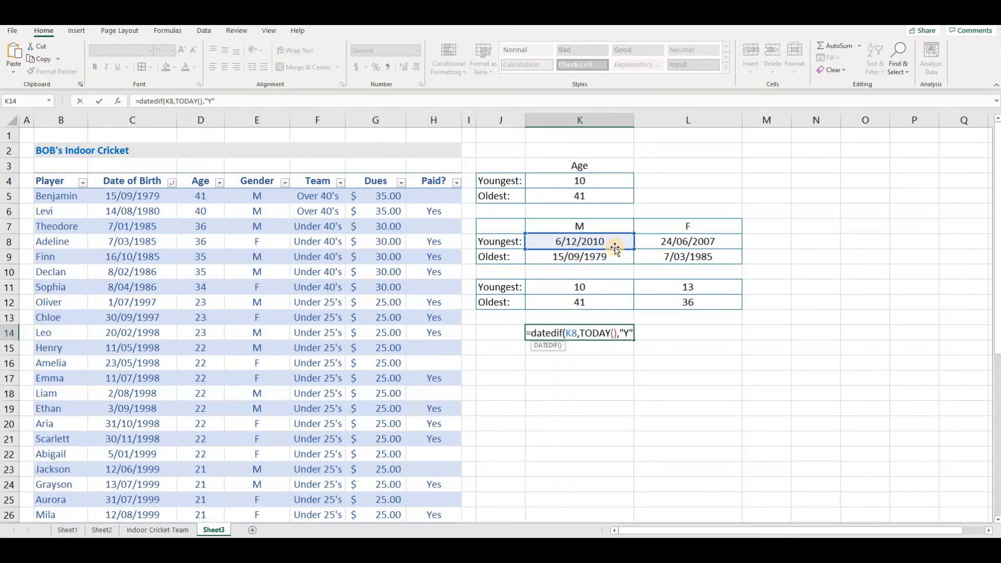
{"action": "type", "text": ")"}
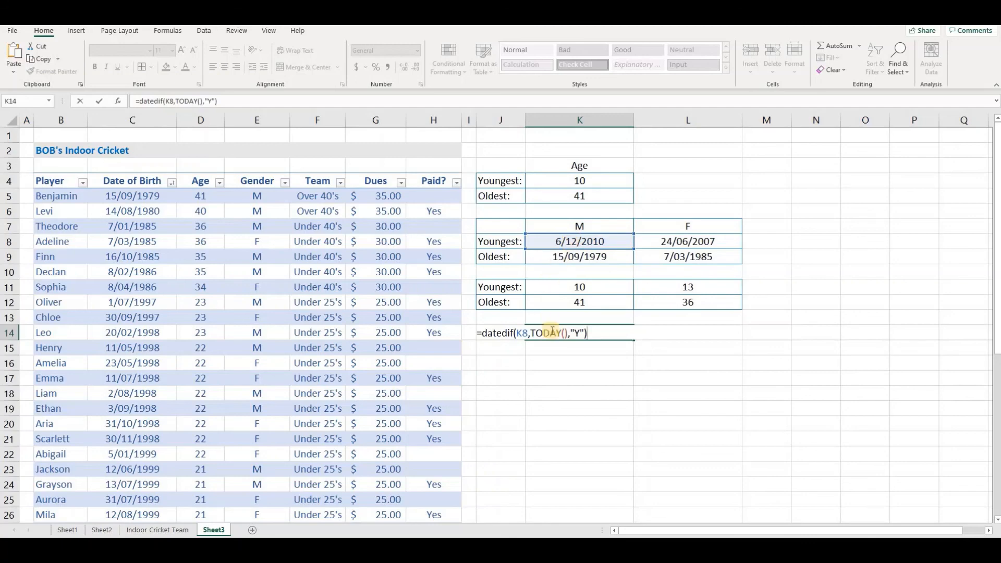
{"action": "key", "text": "Return"}
Copy the DATEDIF formula from K14 across to L14 and down to K15:L15.
{"action": "left_click", "coordinate": [620, 336]}
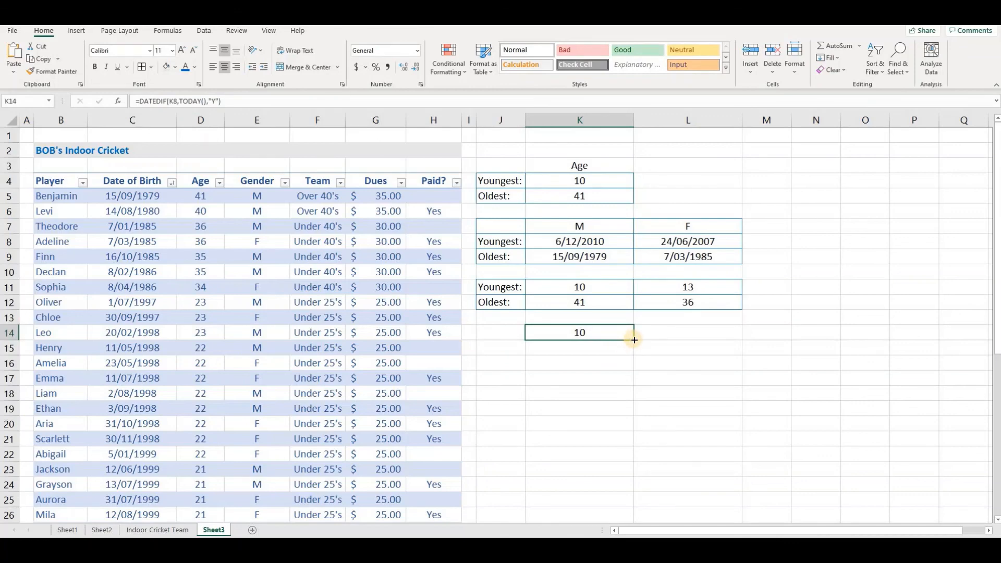
{"action": "left_click_drag", "start_coordinate": [634, 339], "coordinate": [712, 330]}
{"action": "left_click", "coordinate": [713, 330]}
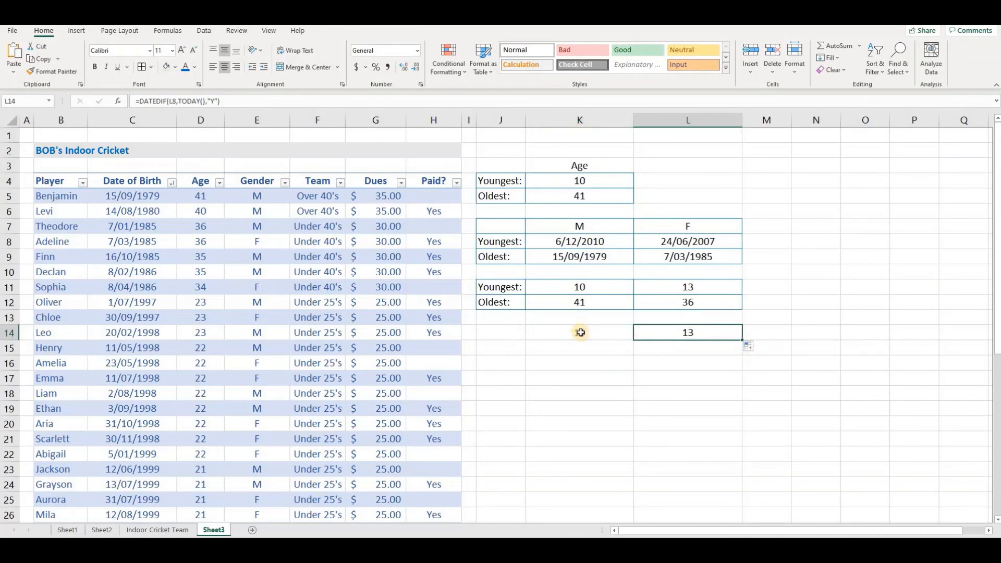
{"action": "left_click_drag", "start_coordinate": [580, 332], "coordinate": [667, 348]}
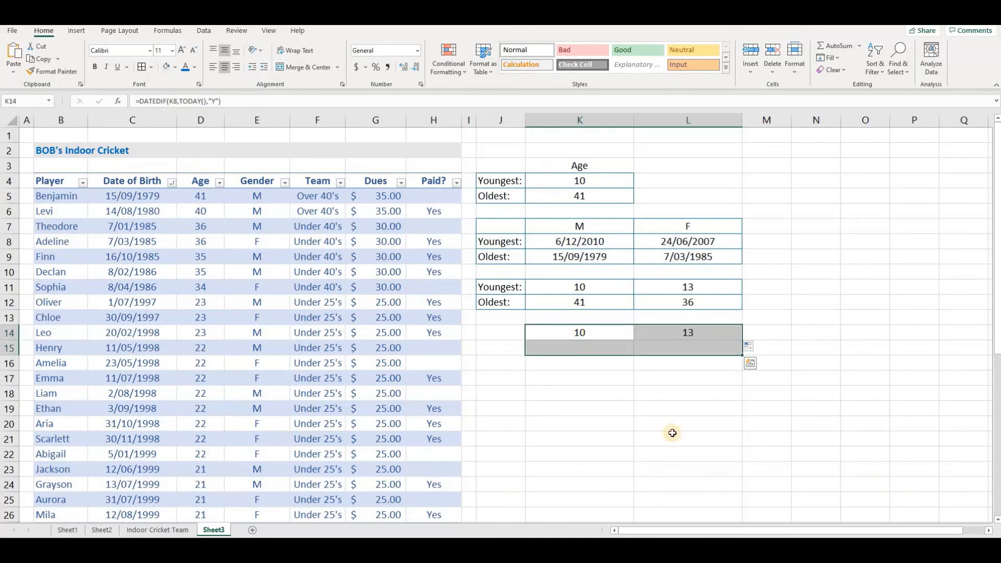
{"action": "key", "text": "ctrl+d"}
{"action": "left_click", "coordinate": [592, 349]}
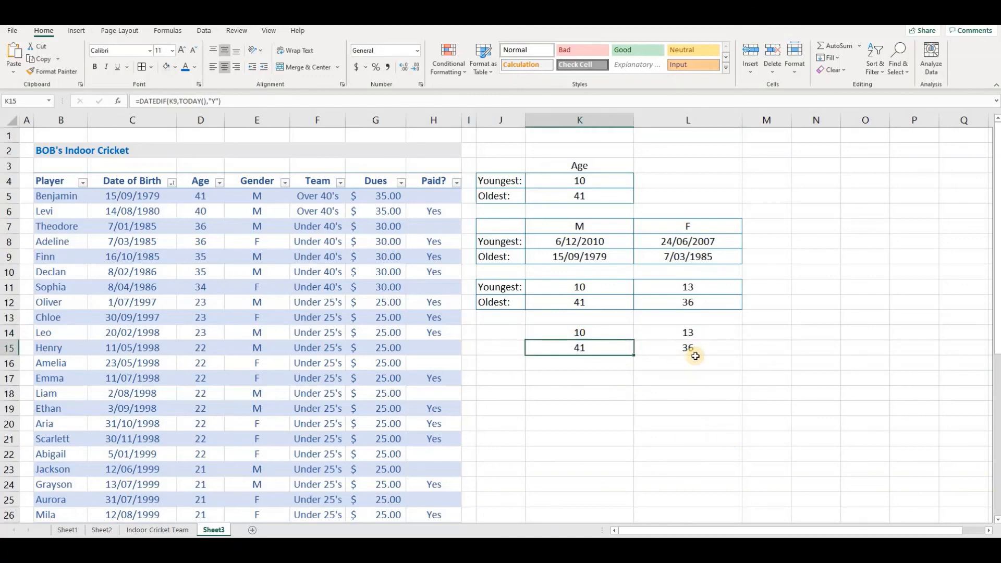